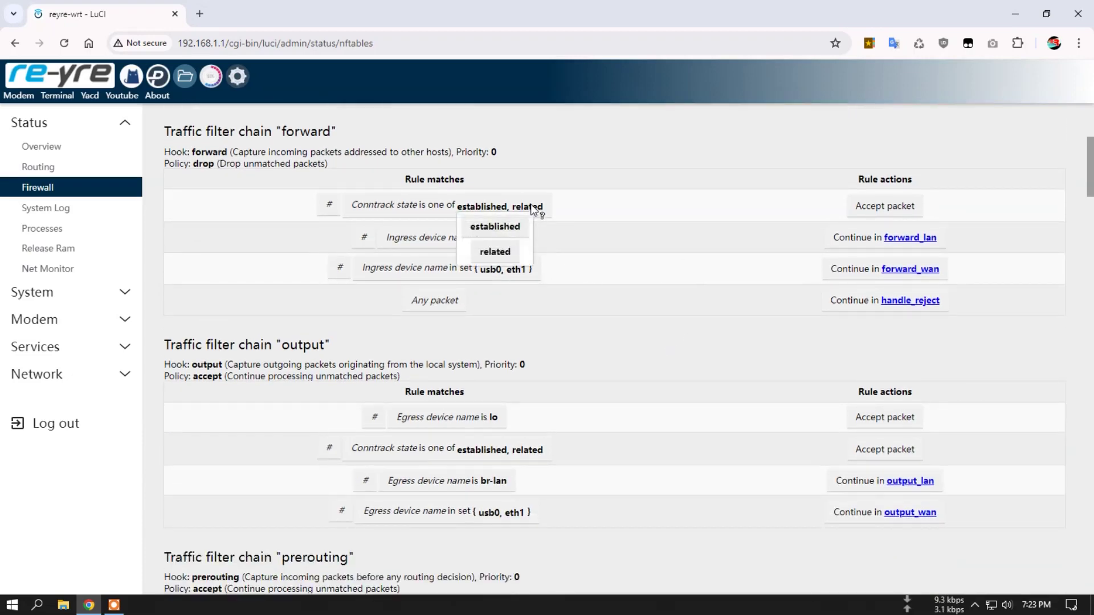
- Review the firewall's traffic filter, NAT and rule container chains from the forward chain down to mangle_forward
scroll(626, 279, down, 5)
scroll(632, 285, down, 13)
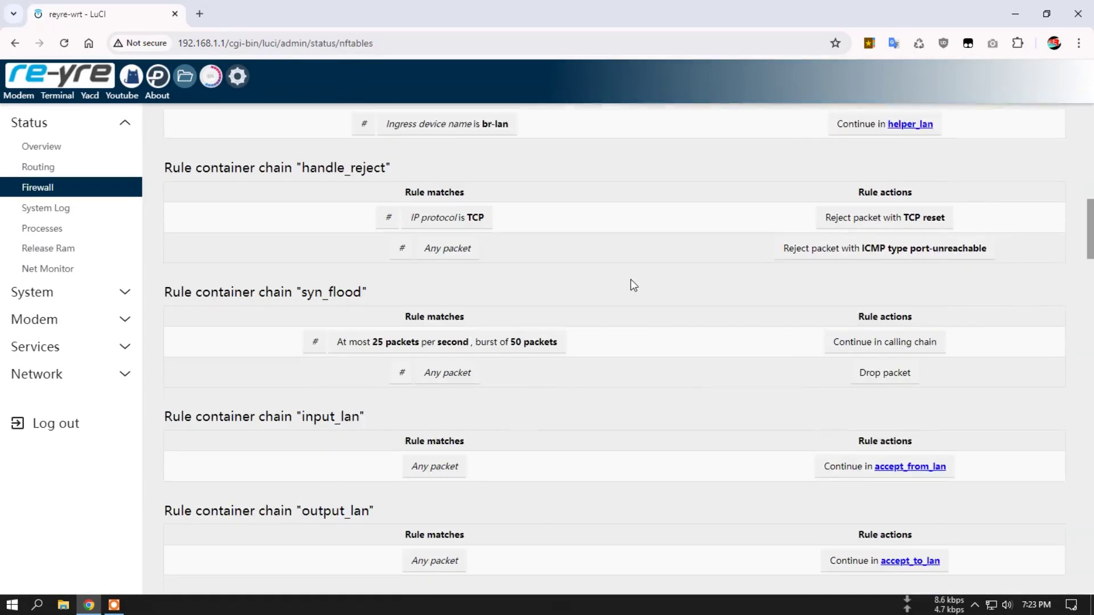
scroll(637, 278, down, 5)
scroll(637, 279, down, 8)
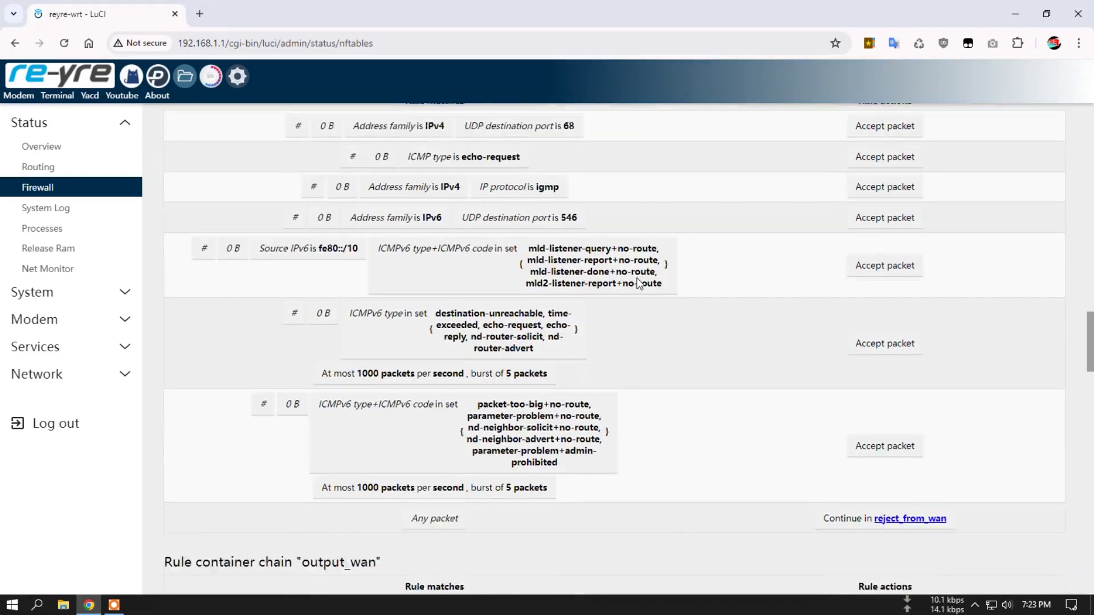
scroll(637, 279, down, 11)
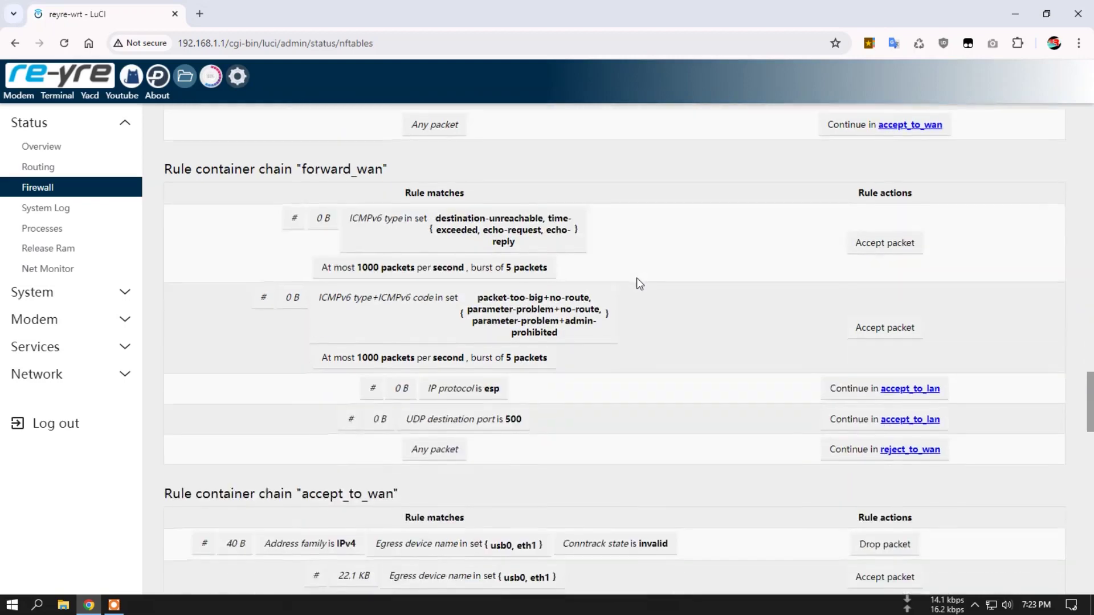
scroll(640, 283, down, 13)
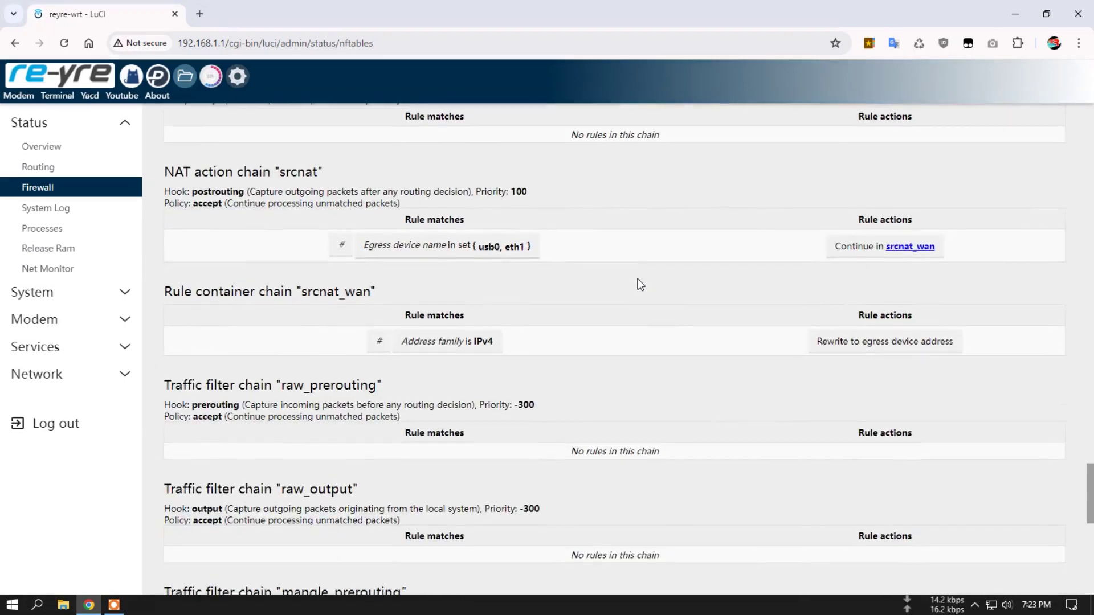
scroll(640, 283, down, 2)
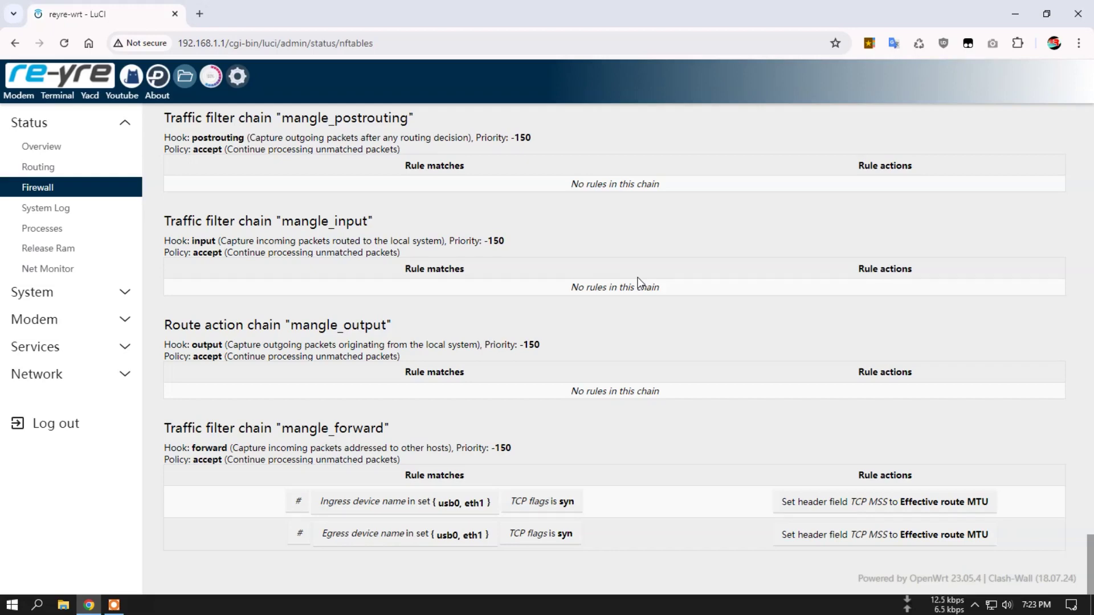
- Open the system log, read through it to the last entry, and return to its head
click(62, 208)
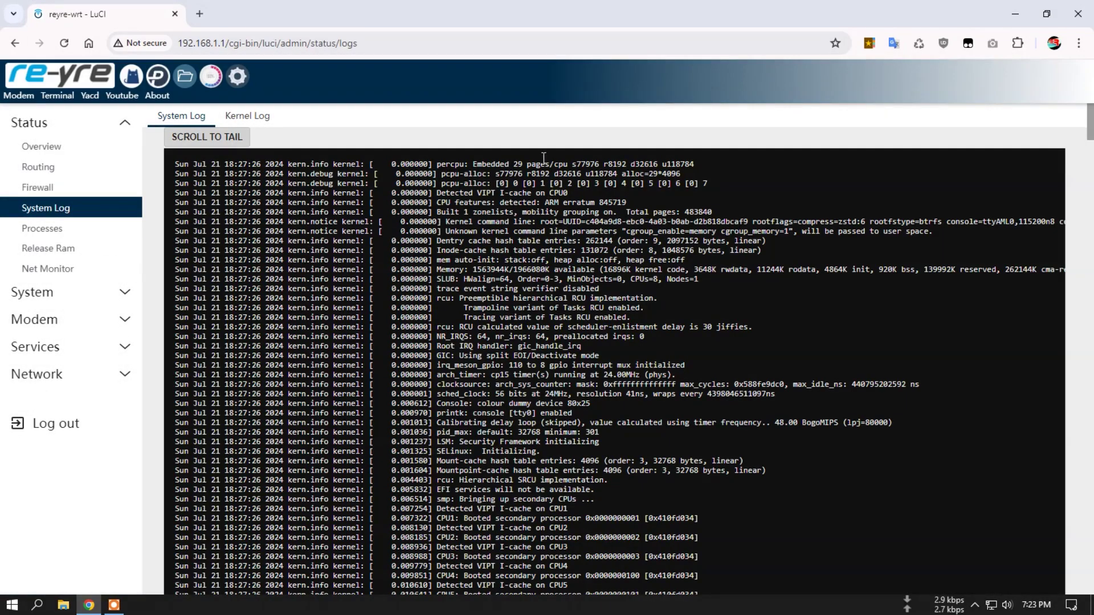
scroll(544, 260, down, 18)
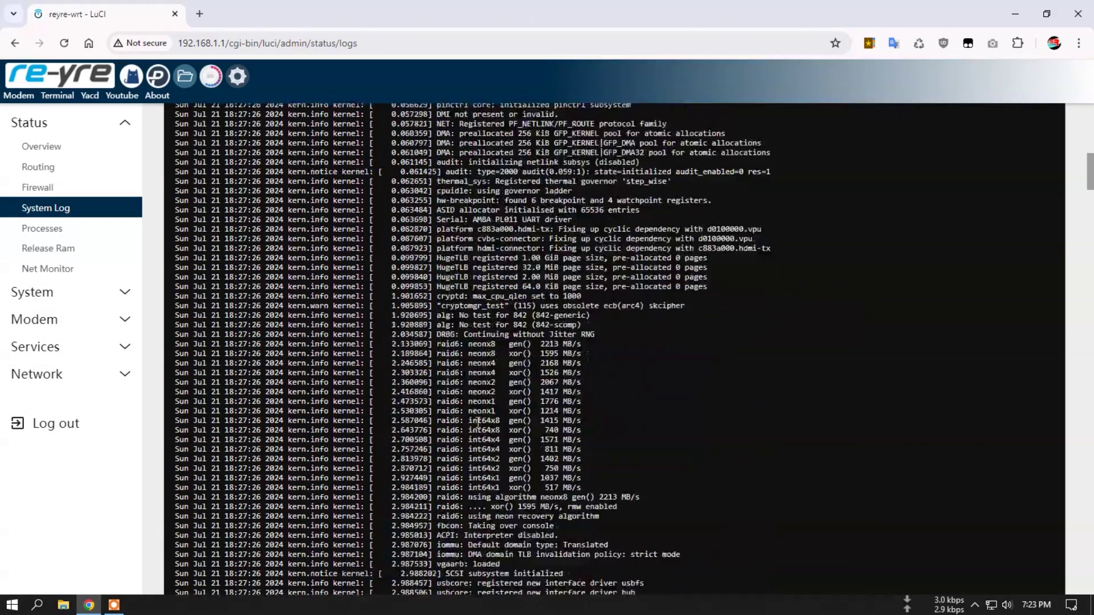
scroll(474, 423, down, 12)
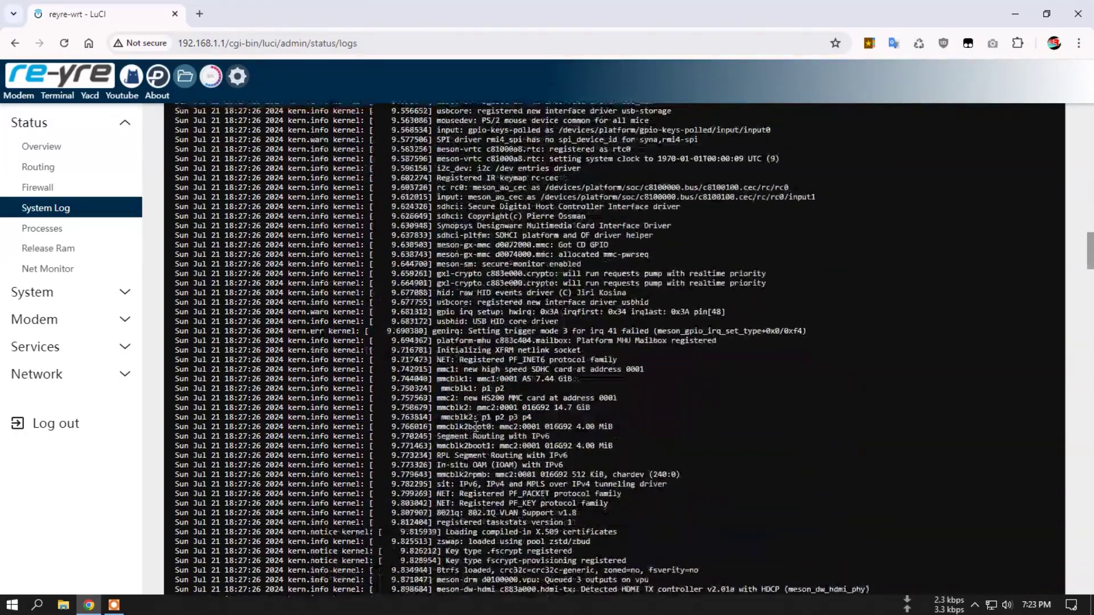
scroll(524, 437, down, 7)
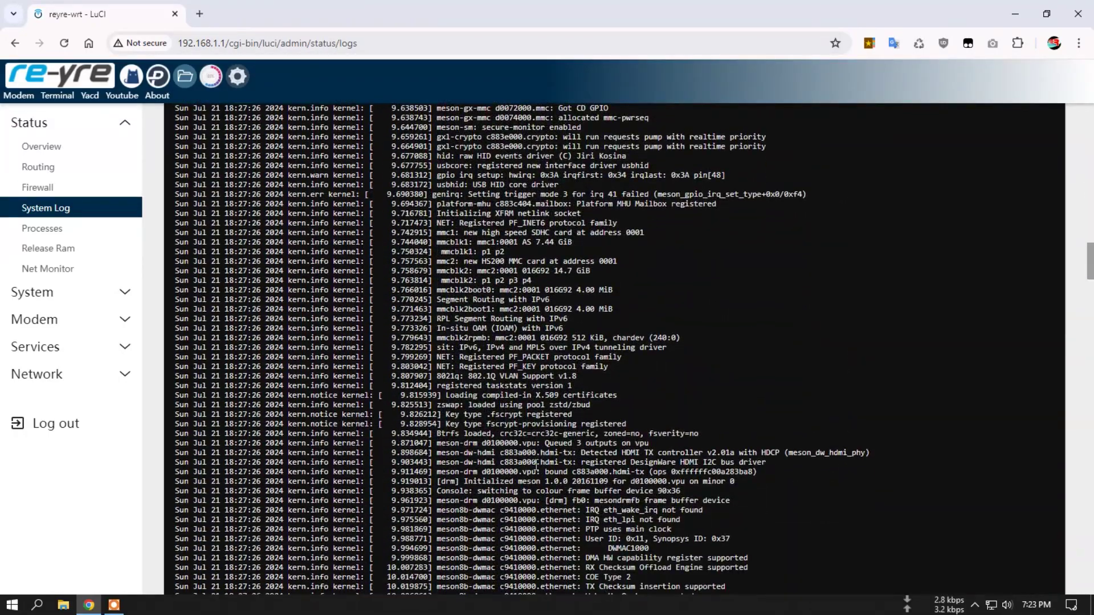
scroll(536, 466, down, 15)
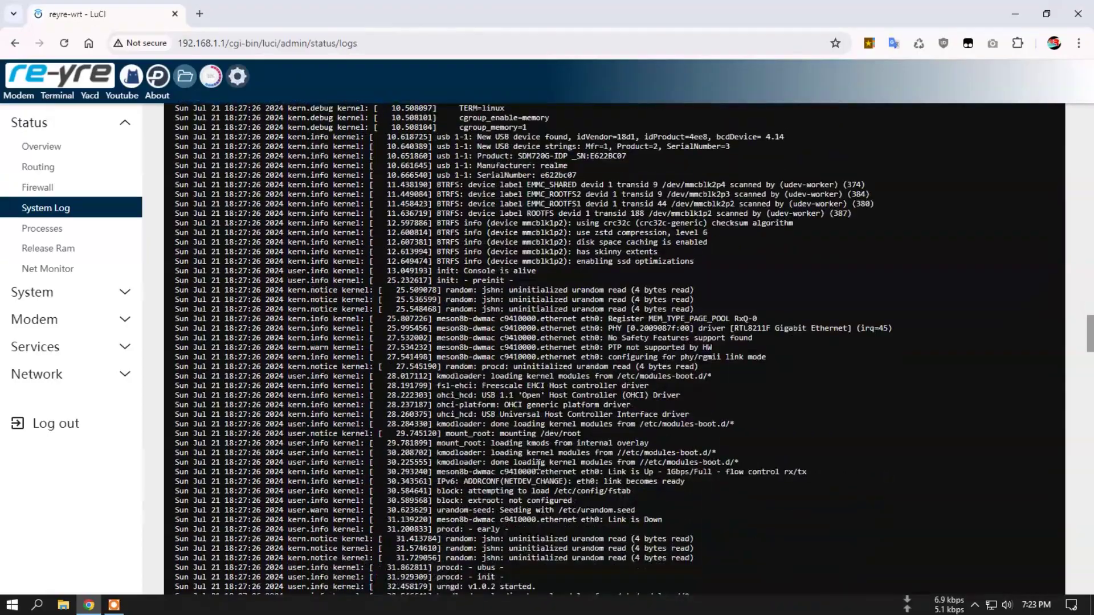
scroll(538, 464, down, 10)
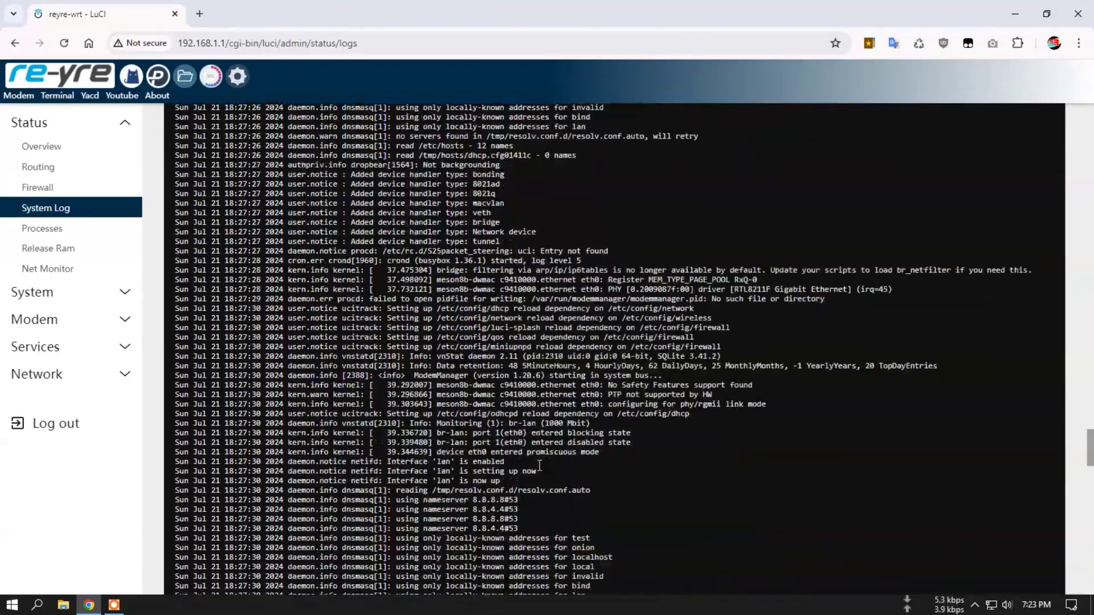
scroll(451, 485, down, 15)
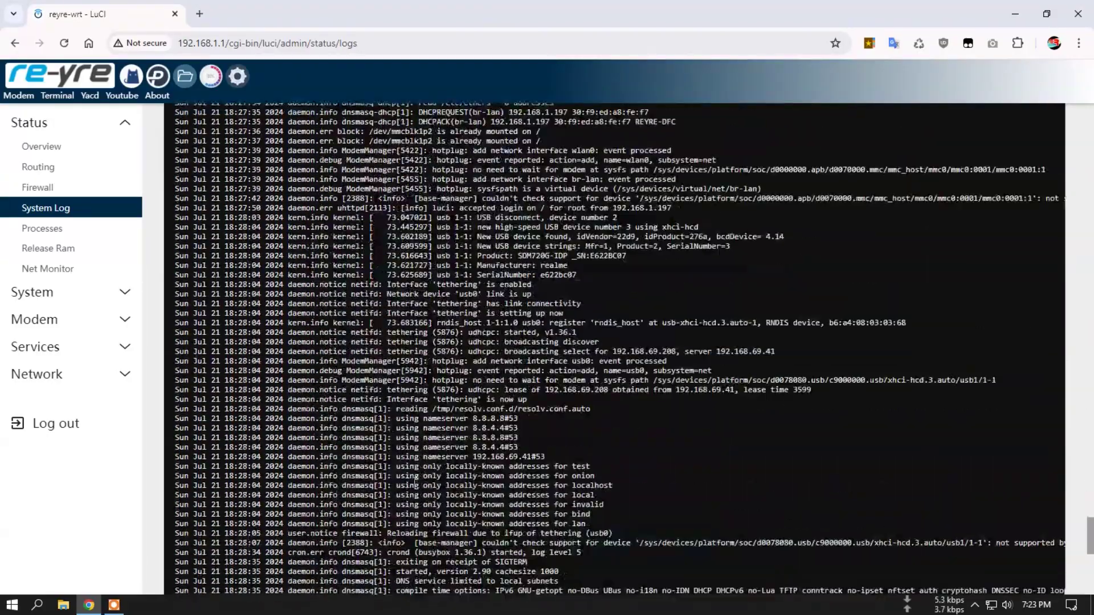
scroll(414, 485, down, 2)
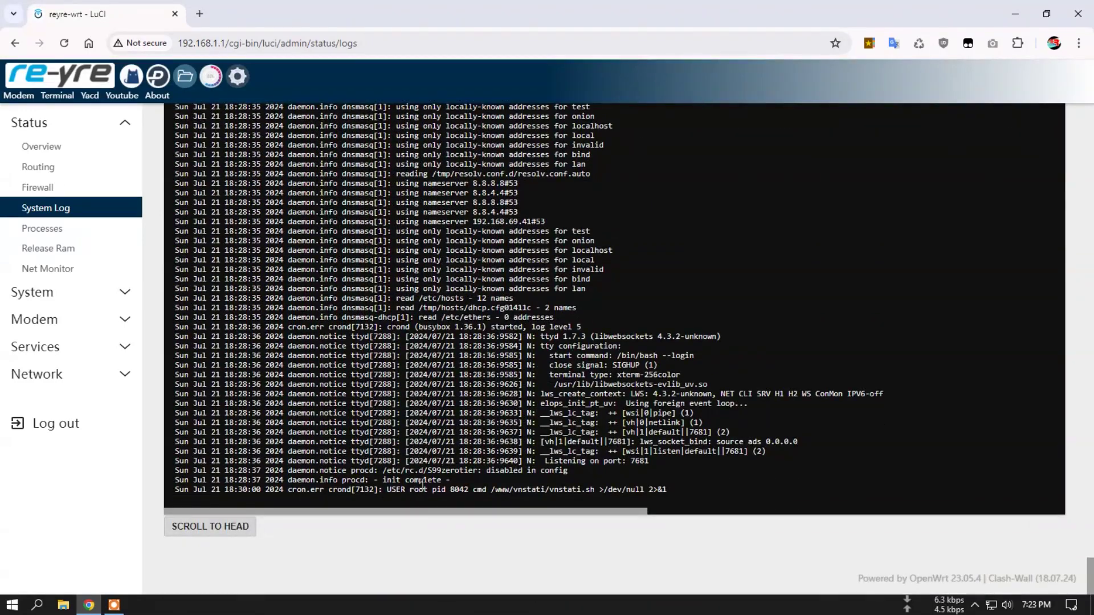
click(234, 525)
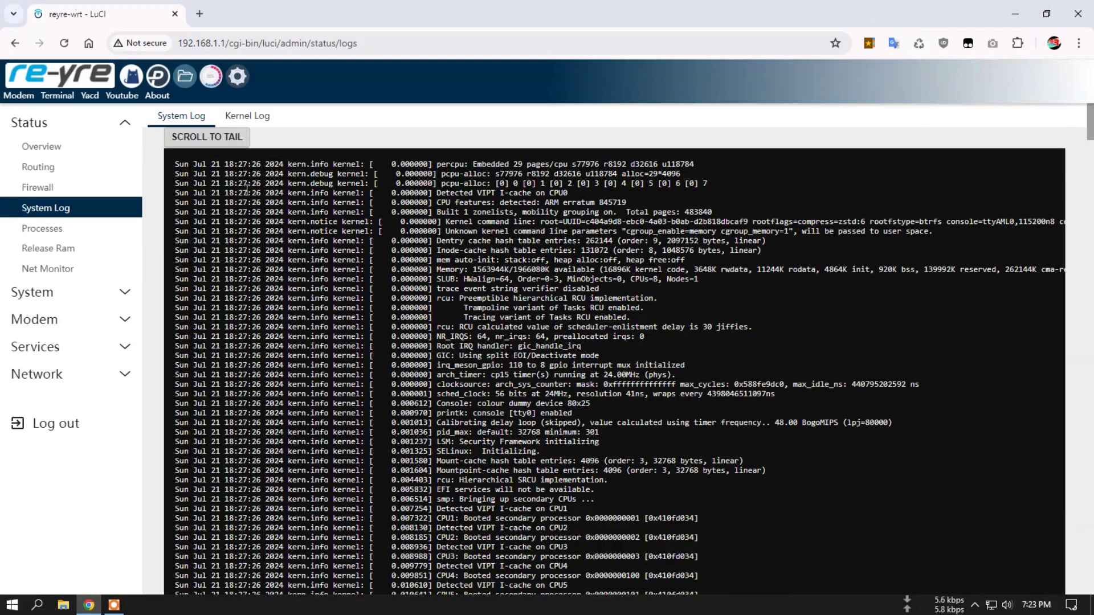
- Examine the kernel log from the machine model entry to its last entry, and return to its head
click(254, 121)
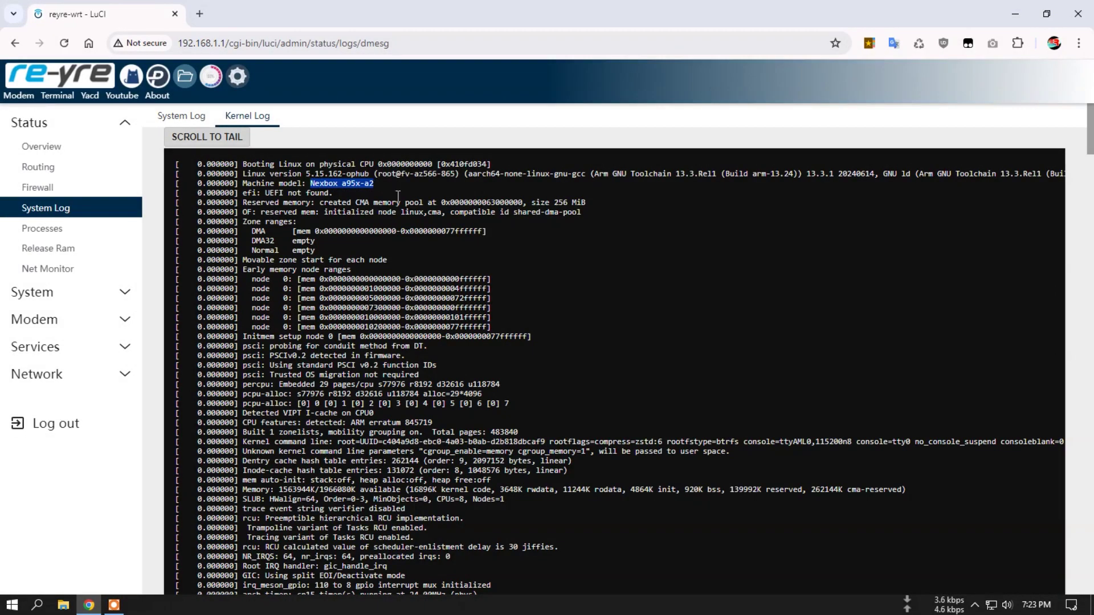
scroll(418, 360, down, 20)
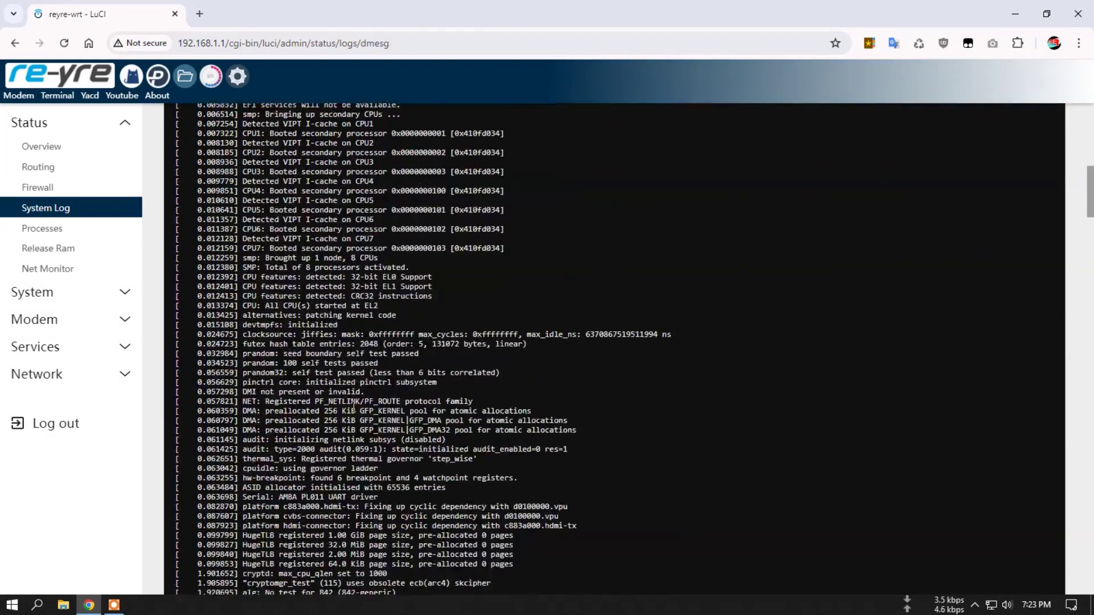
scroll(296, 441, down, 20)
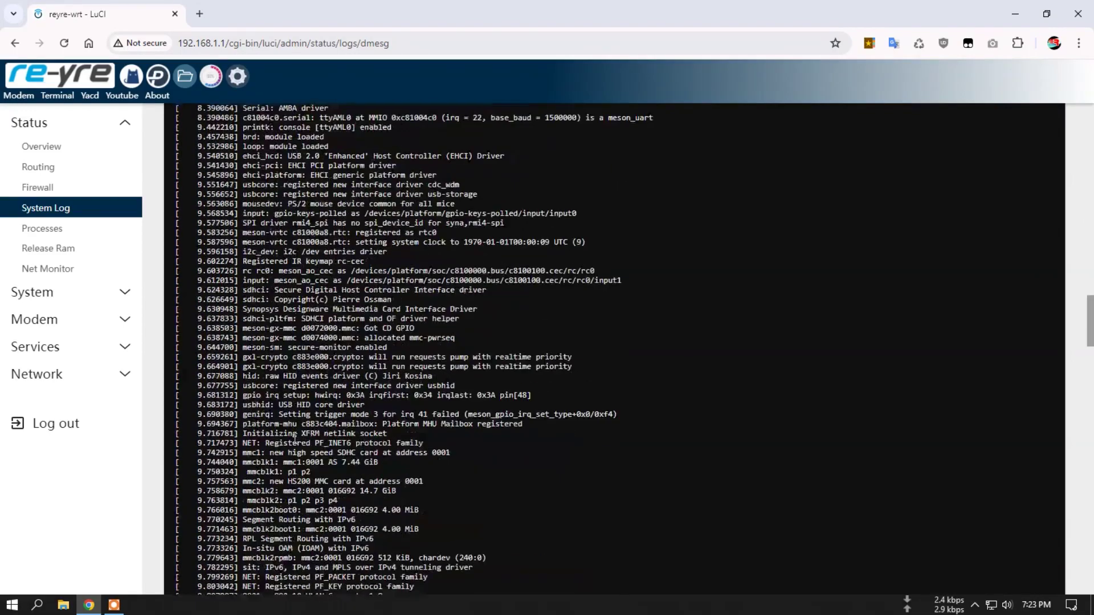
scroll(296, 441, down, 20)
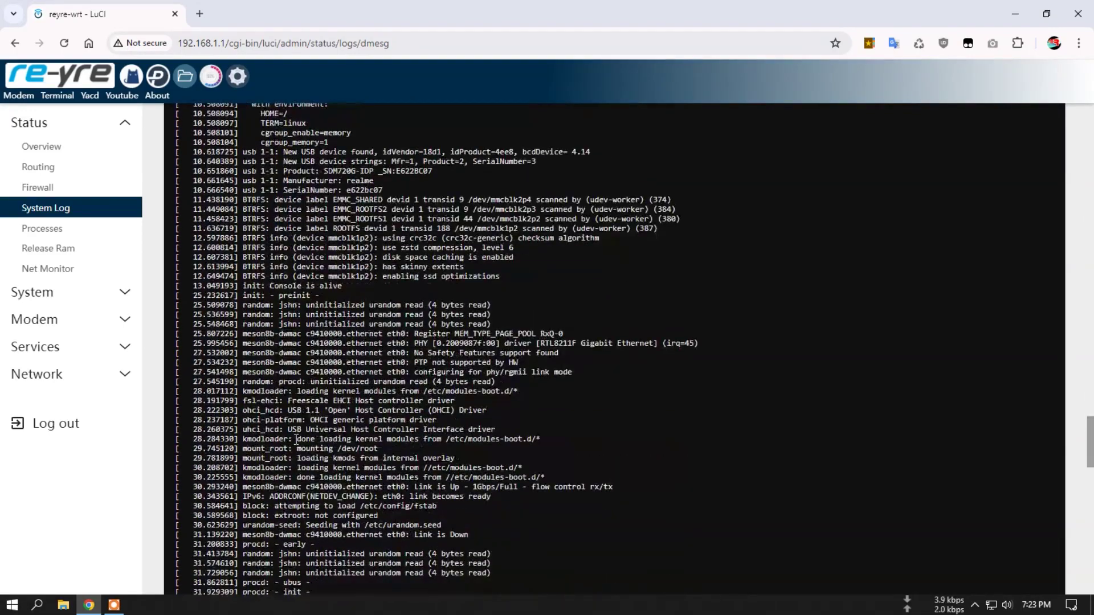
scroll(297, 440, down, 15)
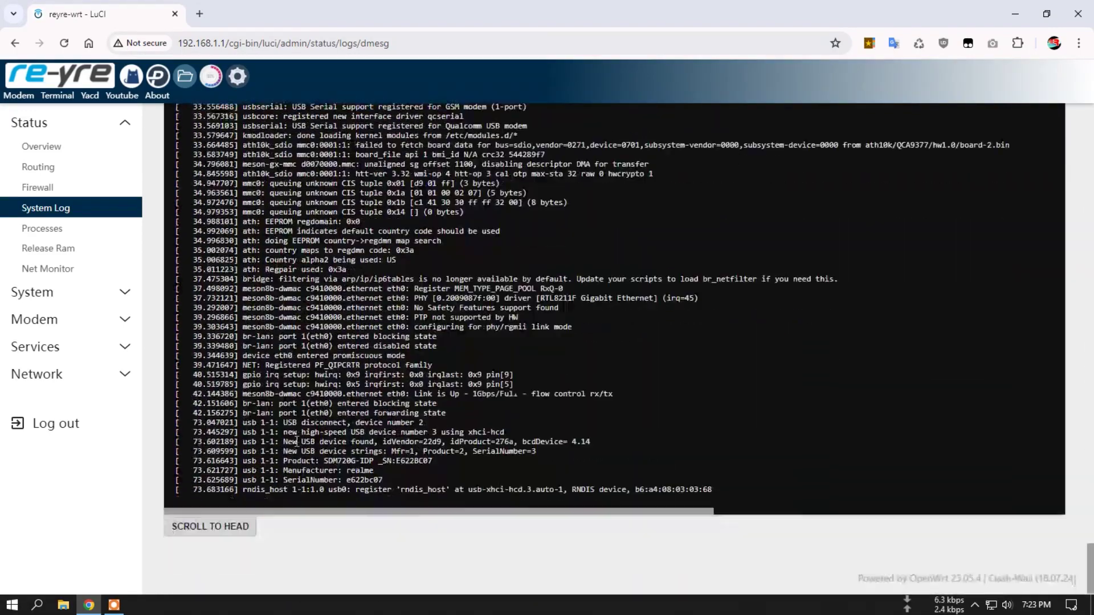
click(197, 526)
- Examine the complete list of running processes with their owners, commands and CPU and memory usage
click(71, 228)
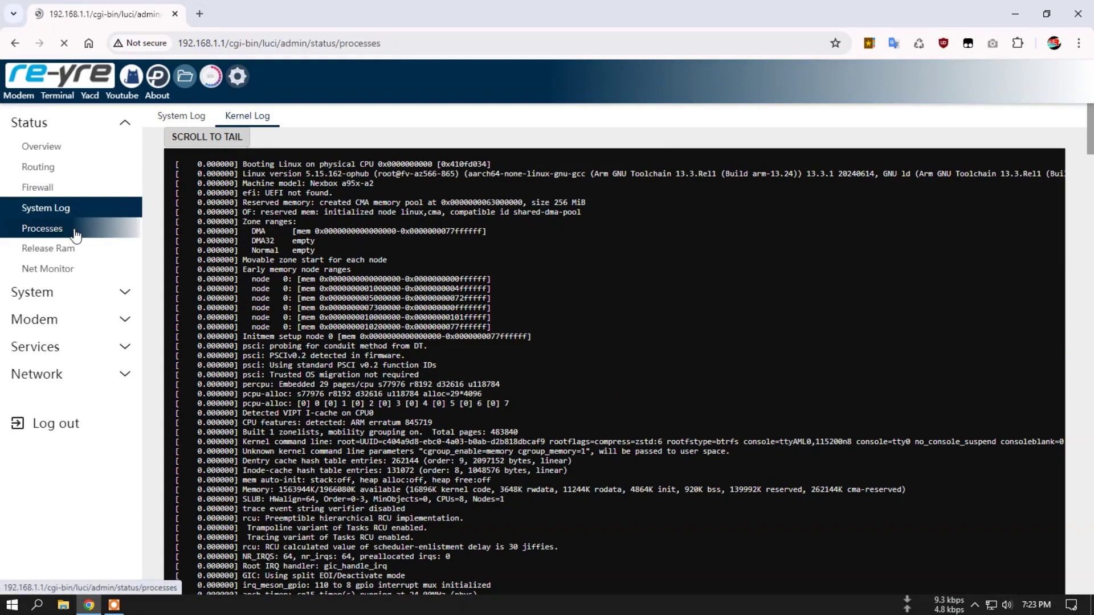
scroll(432, 369, down, 10)
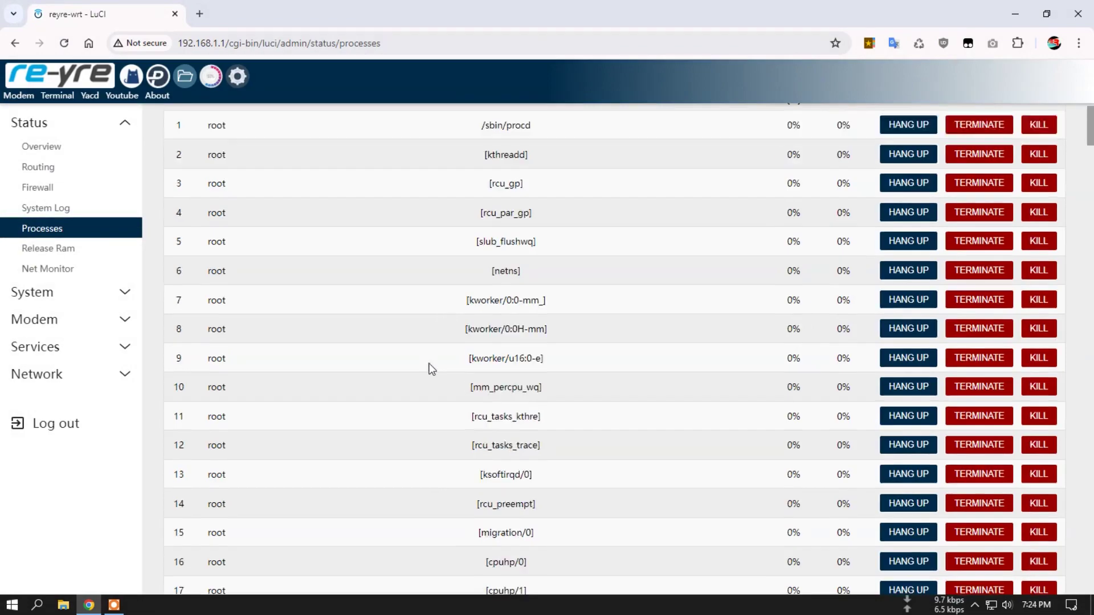
scroll(432, 369, down, 20)
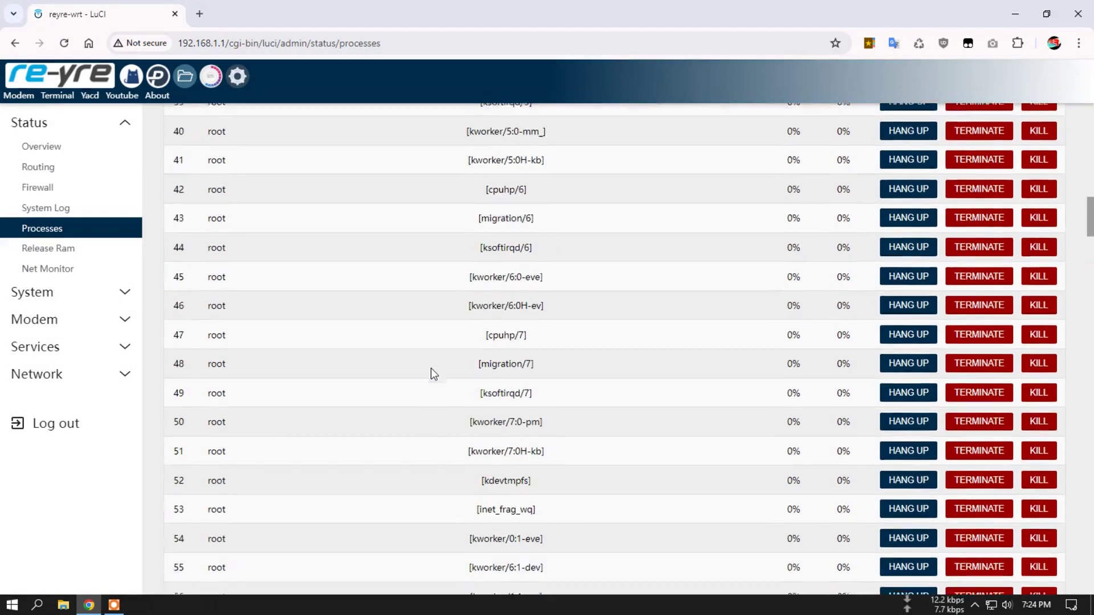
scroll(432, 370, down, 20)
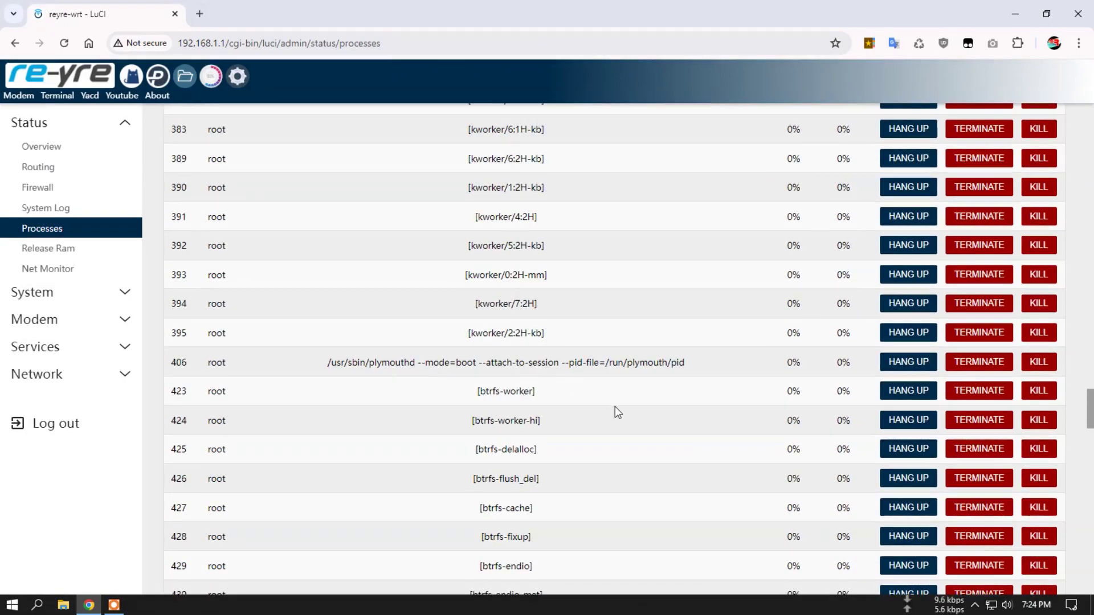
scroll(614, 406, down, 8)
scroll(584, 409, down, 7)
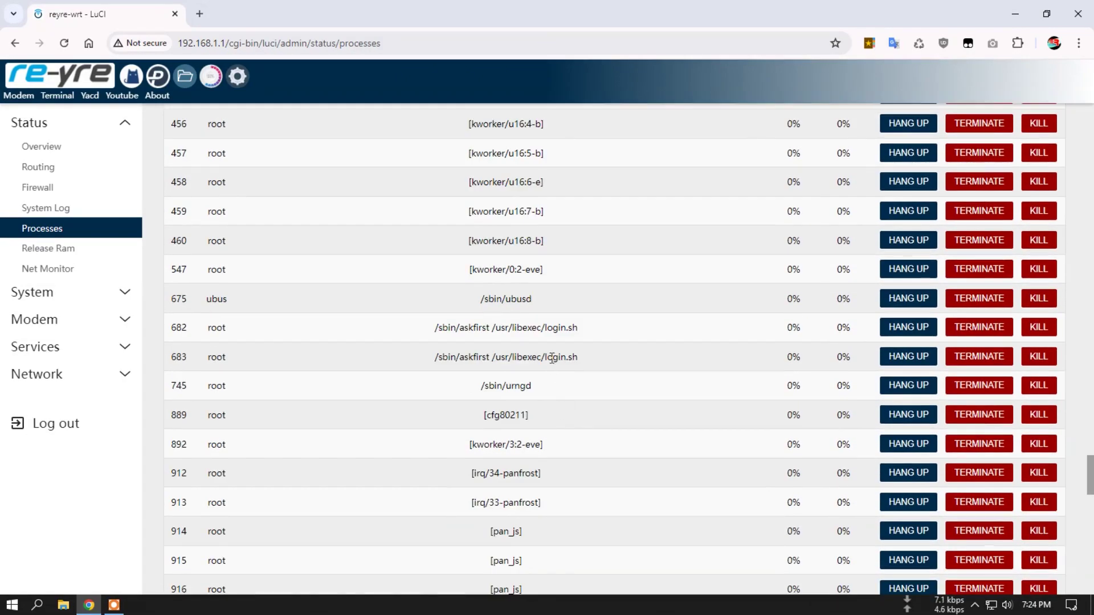
scroll(564, 383, down, 6)
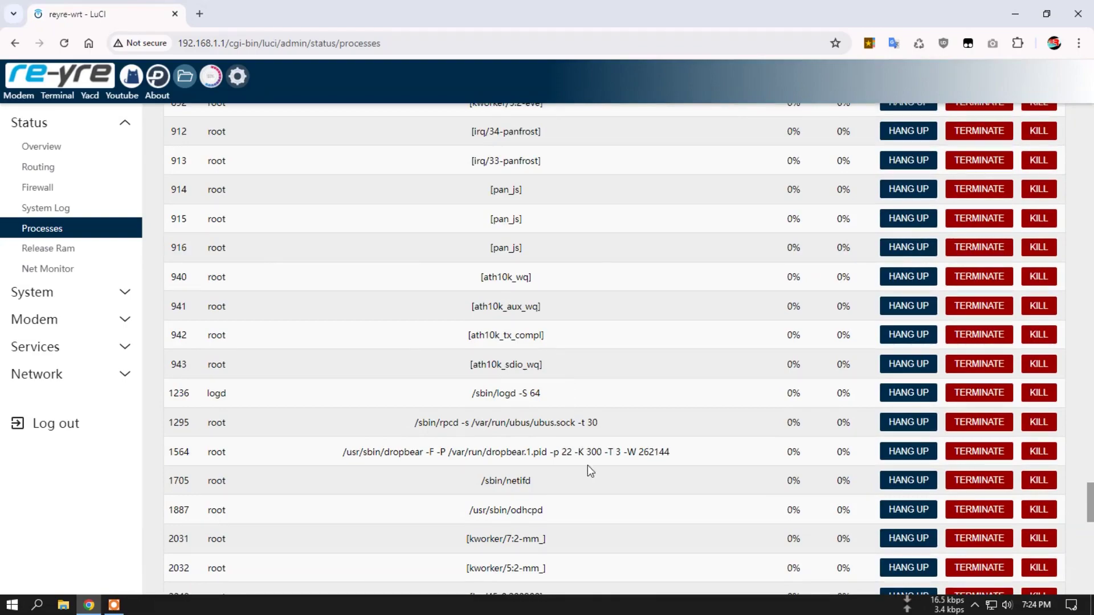
scroll(589, 465, down, 7)
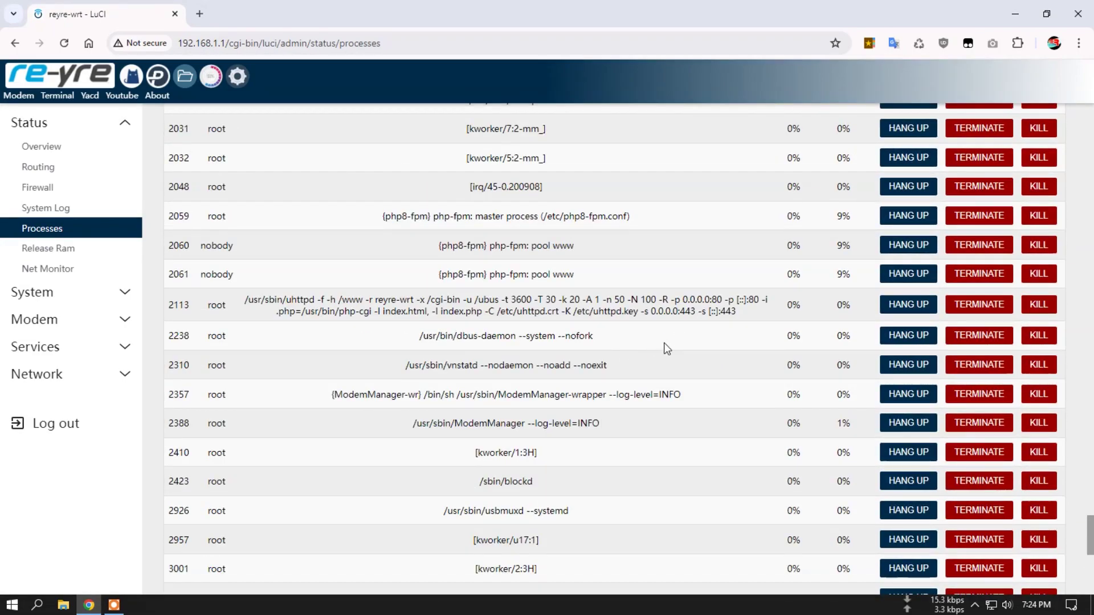
scroll(665, 348, down, 1)
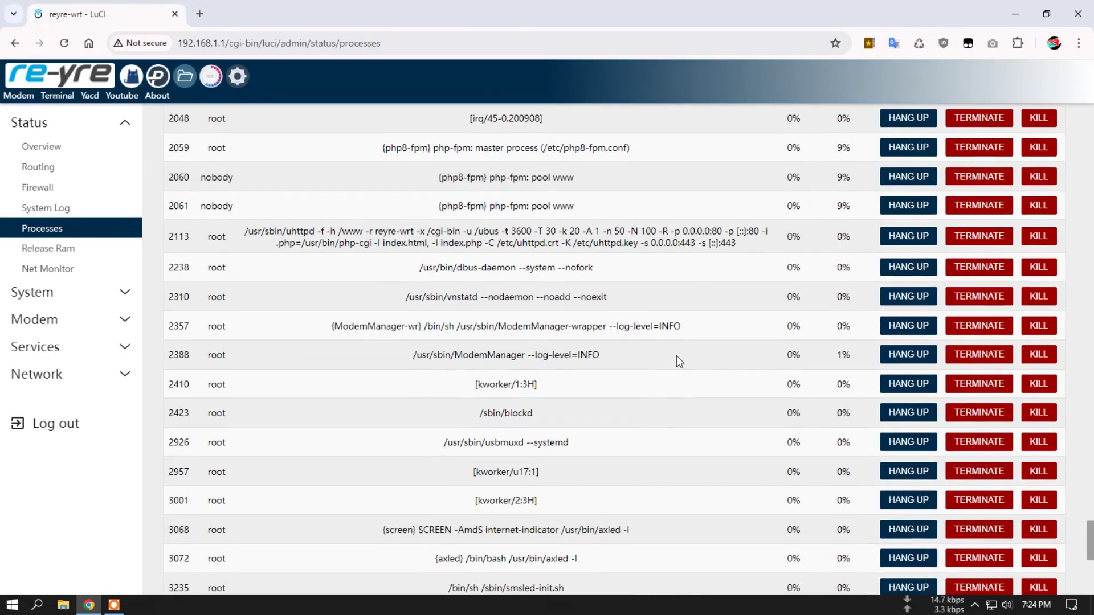
scroll(676, 359, down, 2)
scroll(662, 358, down, 3)
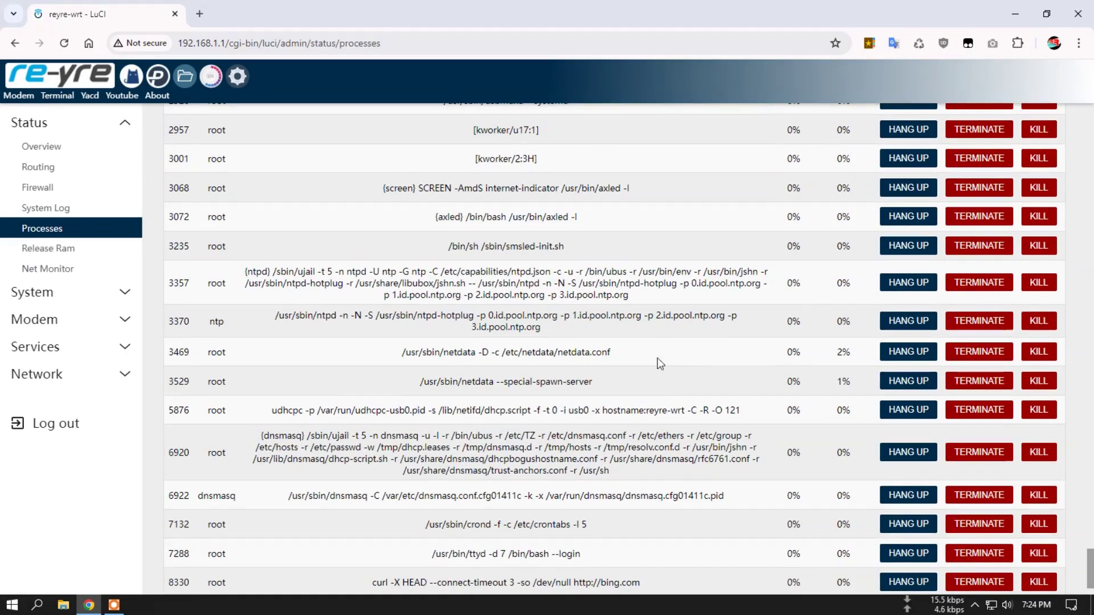
scroll(660, 378, down, 1)
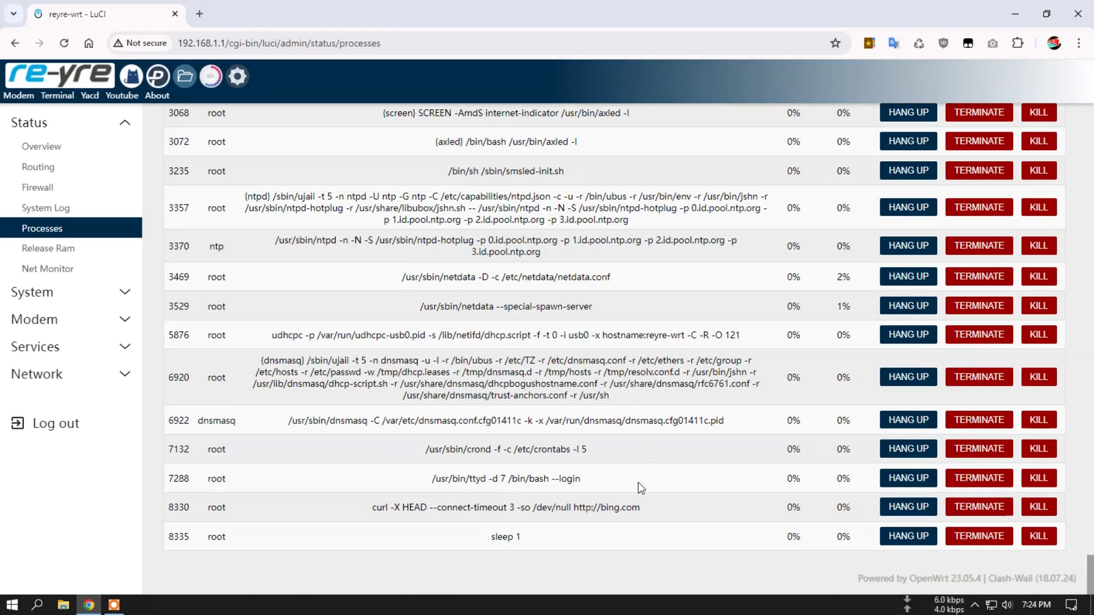
- Release the router's RAM and open the Net Monitor gauges
click(54, 249)
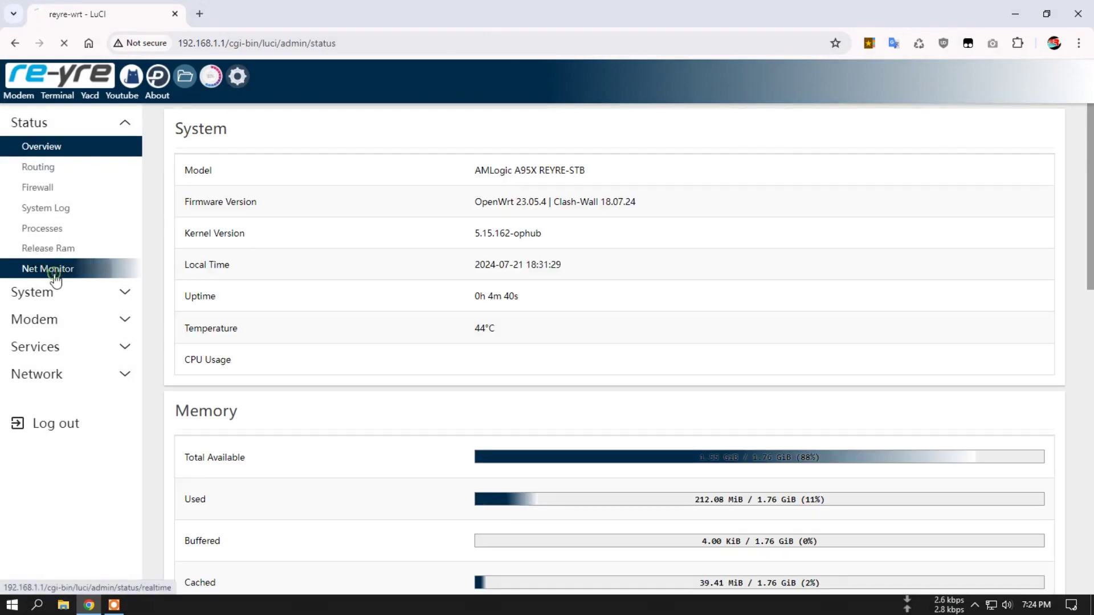
click(54, 270)
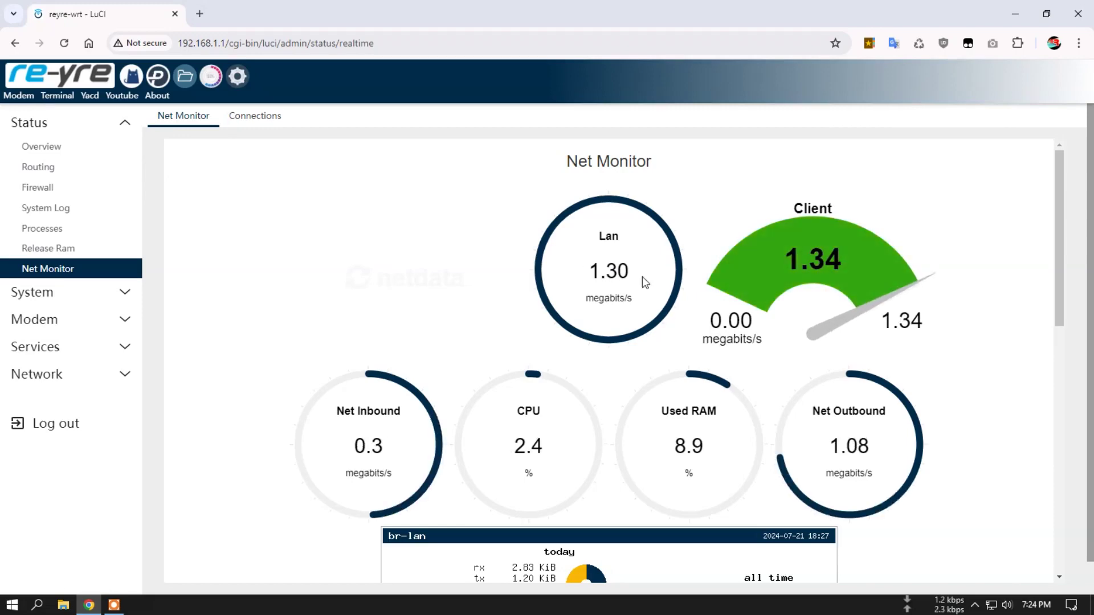
- Review the realtime connections graph and the full list of active network connections
click(251, 116)
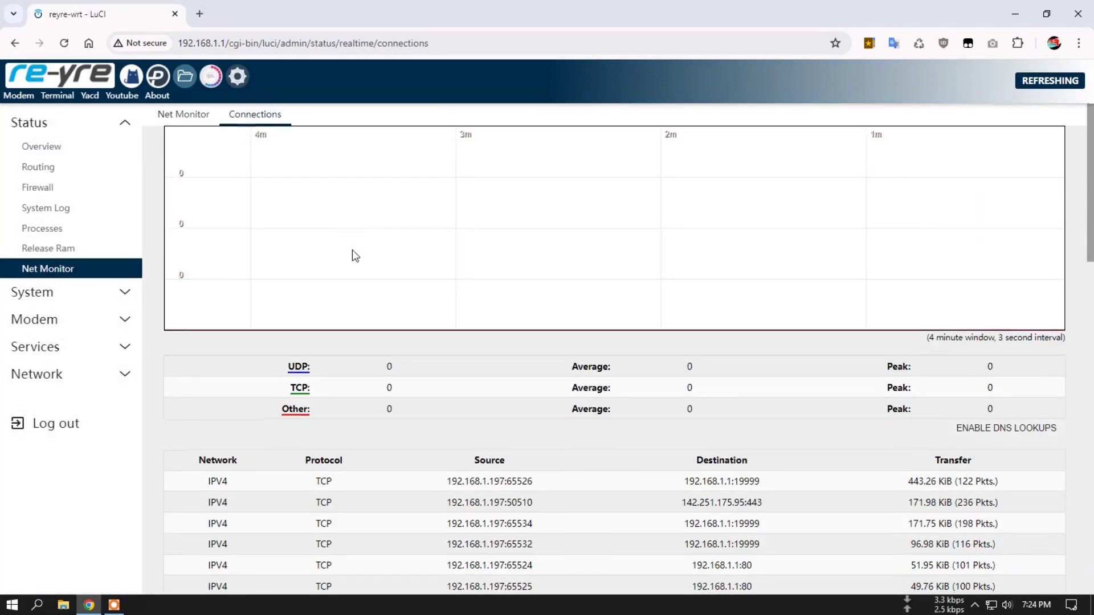
scroll(352, 251, down, 10)
scroll(356, 258, down, 5)
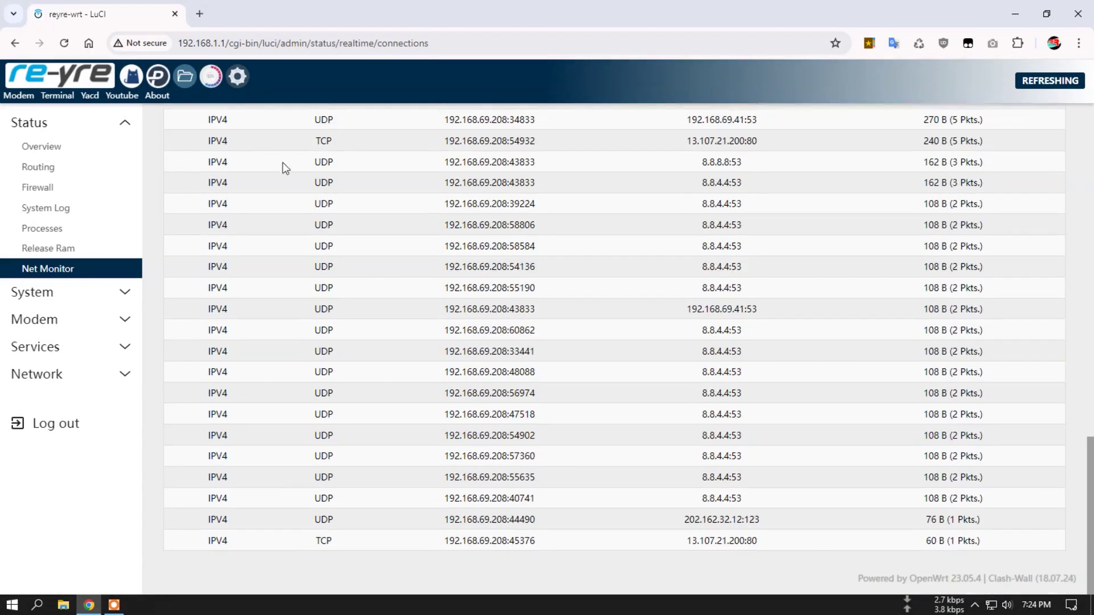
- Open the router's File Manager and look through the folders in the root directory
click(186, 79)
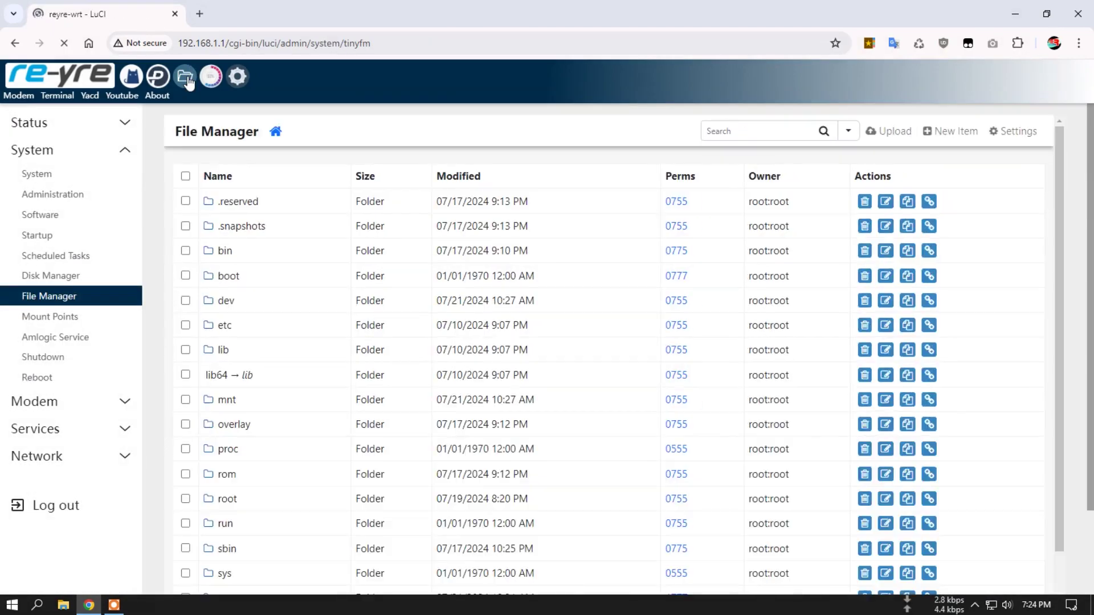
scroll(262, 336, down, 2)
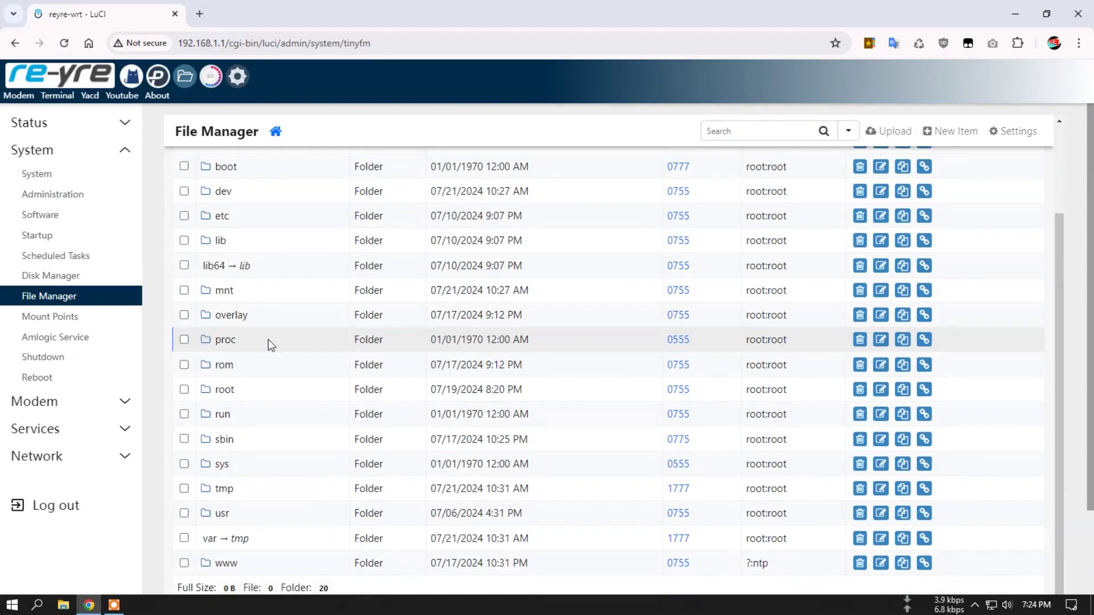
- Open the netdata.html file from the www folder in the Advanced Editor
click(225, 564)
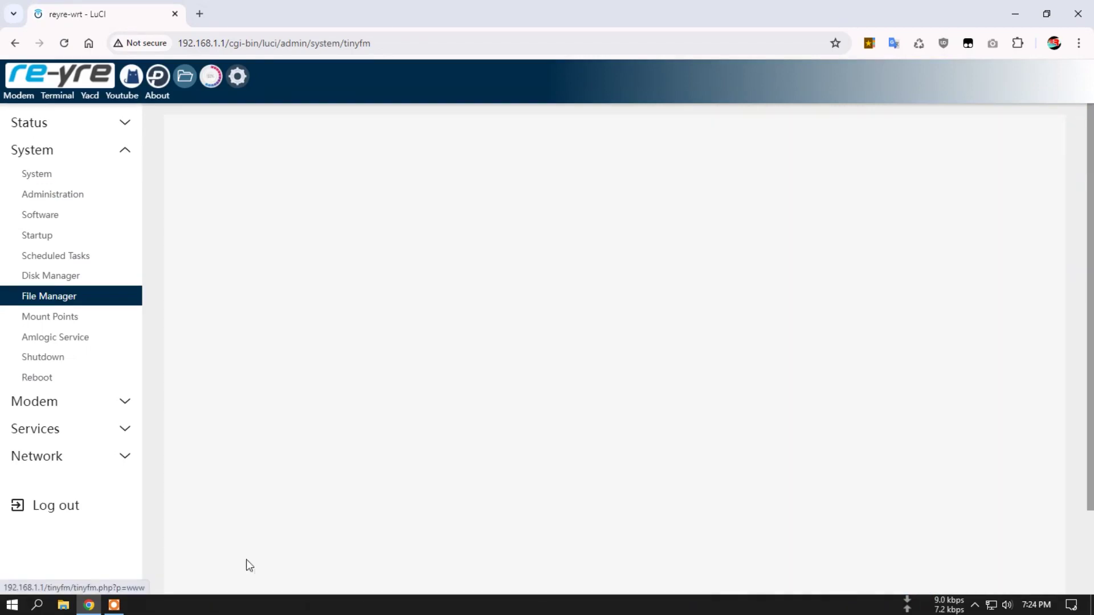
click(239, 376)
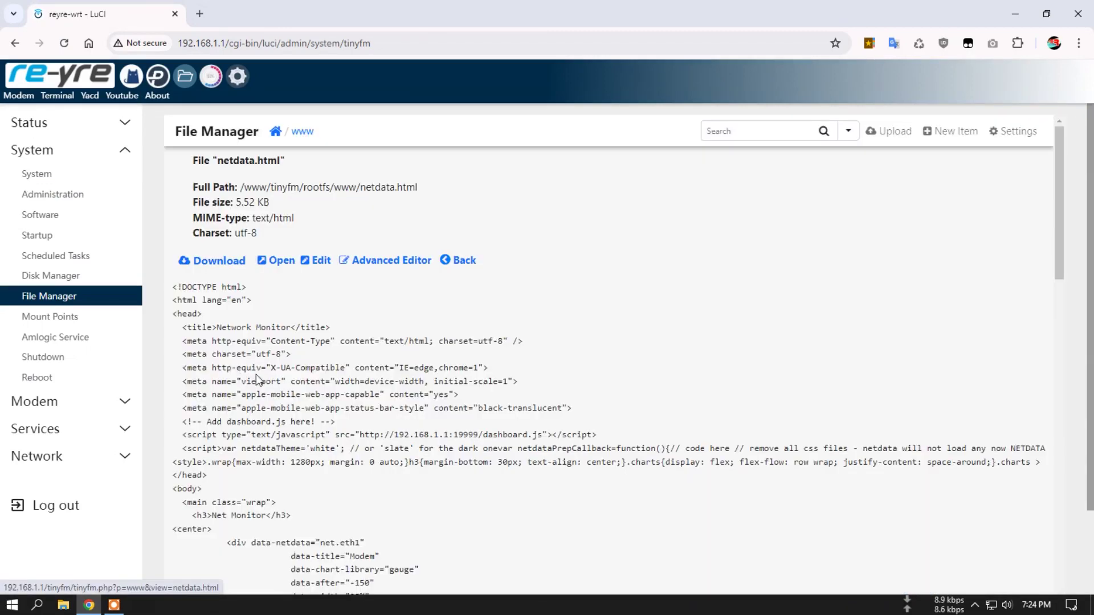
click(381, 261)
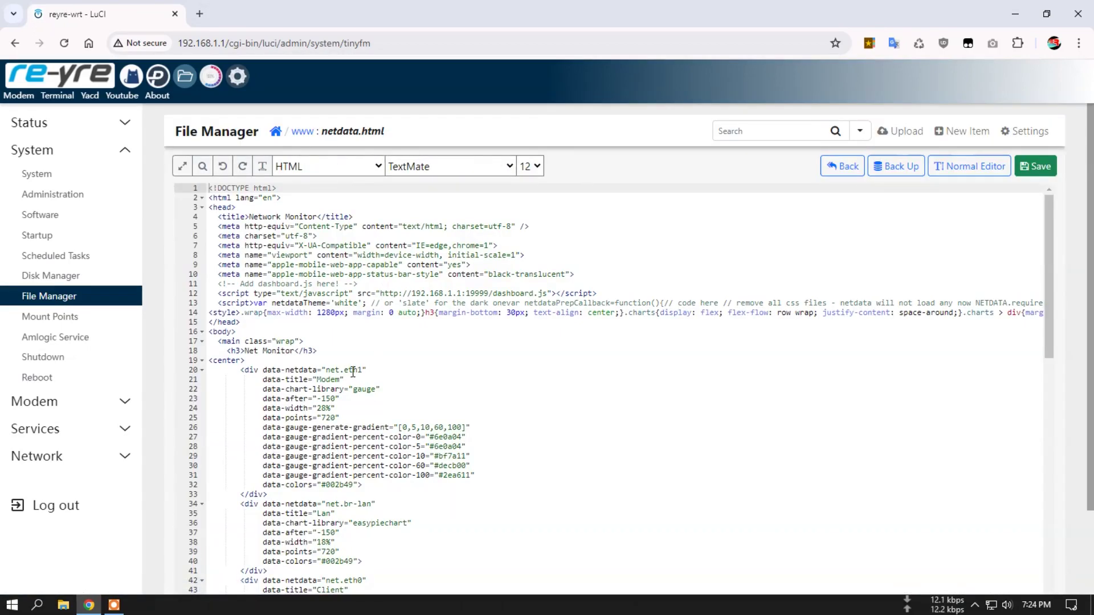
- Change the Modem gauge's data-netdata interface to net.usb0 in netdata.html and save the file
drag(345, 370, 359, 371)
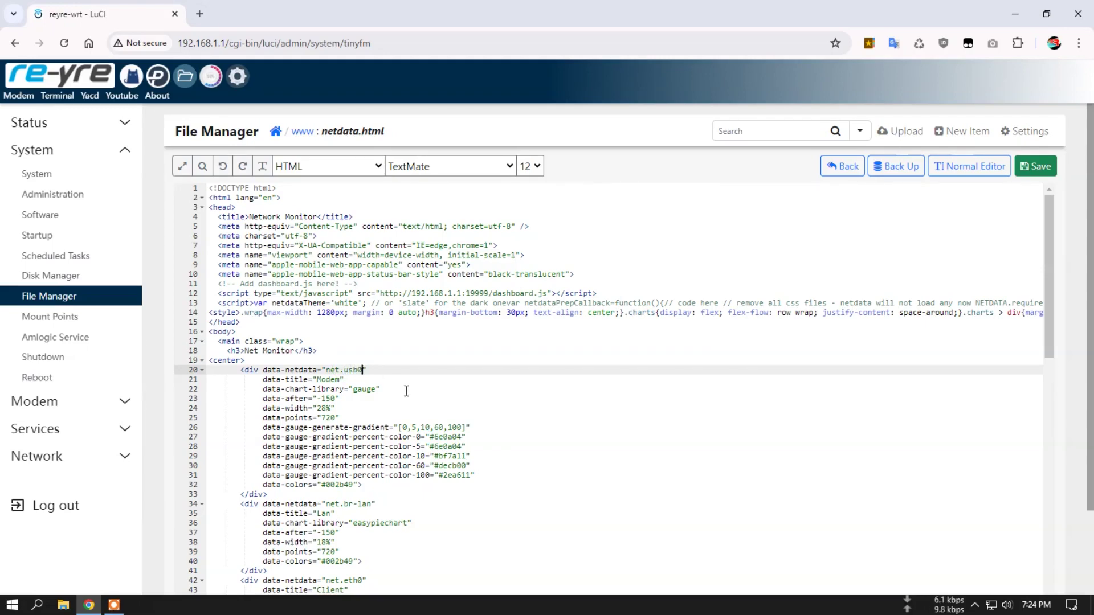
scroll(406, 392, down, 3)
scroll(360, 477, down, 1)
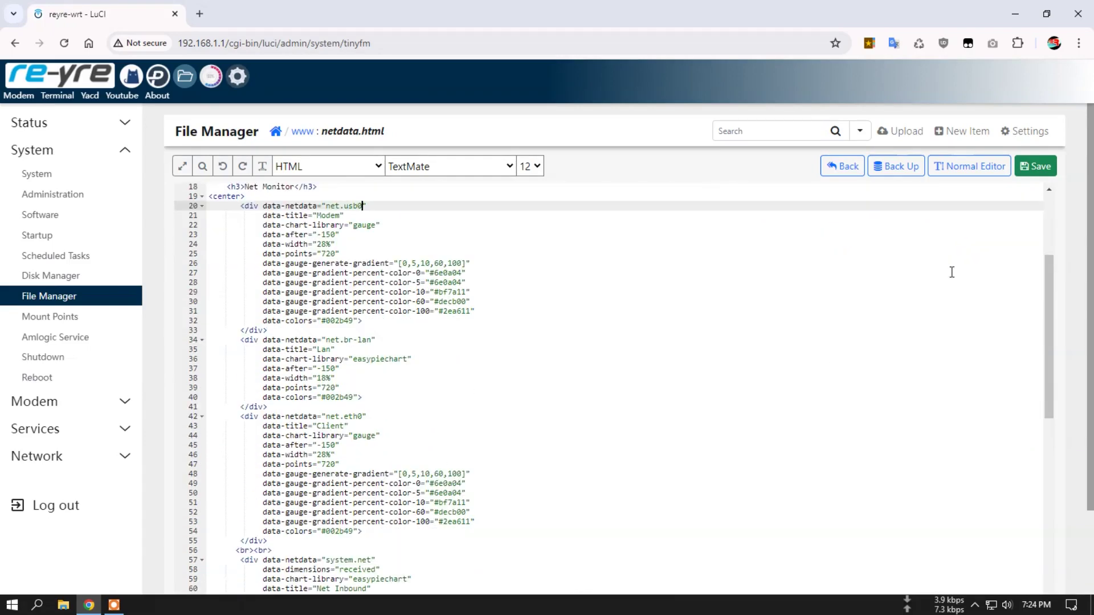
click(1032, 167)
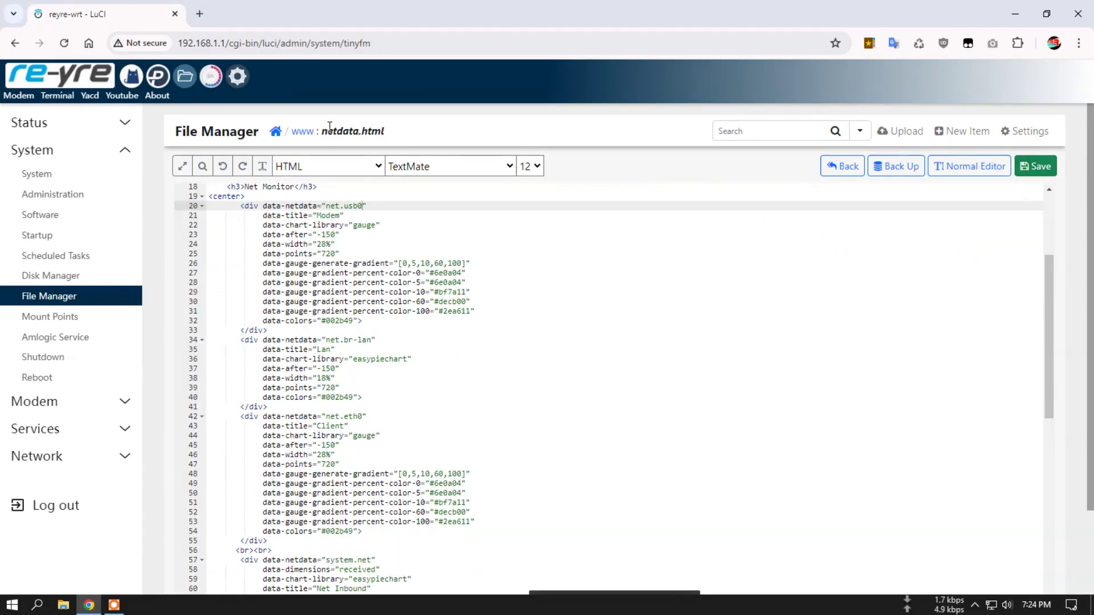
- Clear the browser's cached data to refresh the Net Monitor gauges, and view the active network connections
click(211, 79)
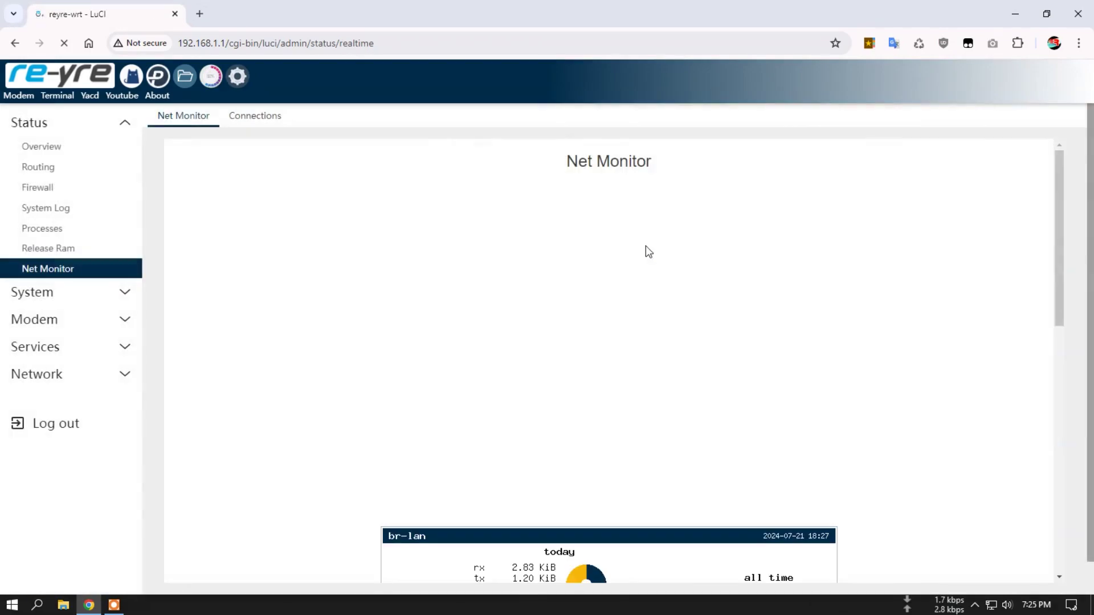
click(918, 43)
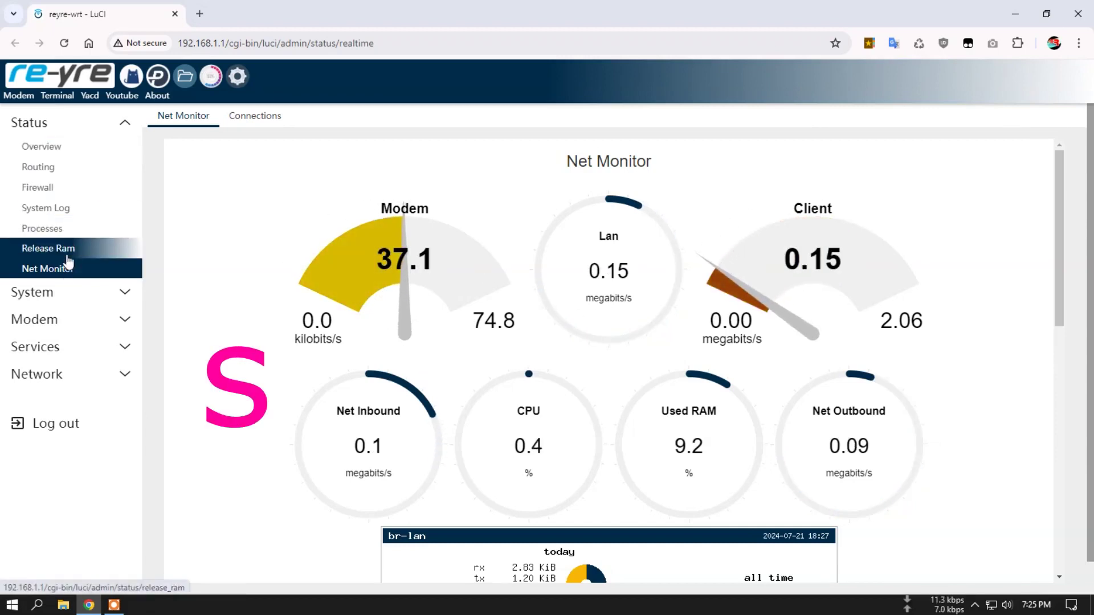
click(250, 120)
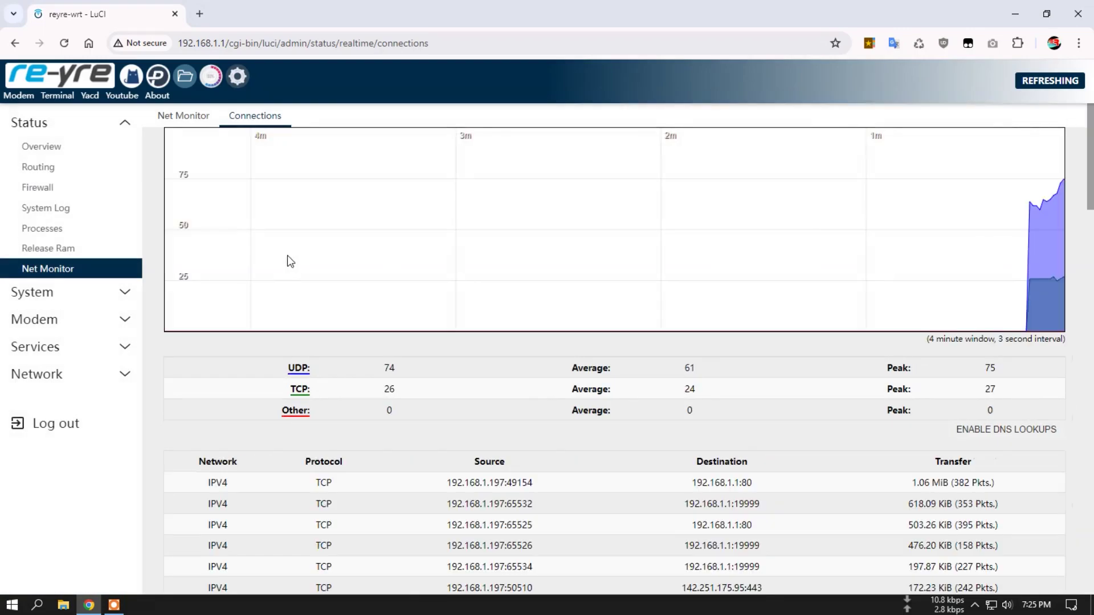
- Review the System Properties: general settings, logging, time synchronization, and language and style
click(78, 293)
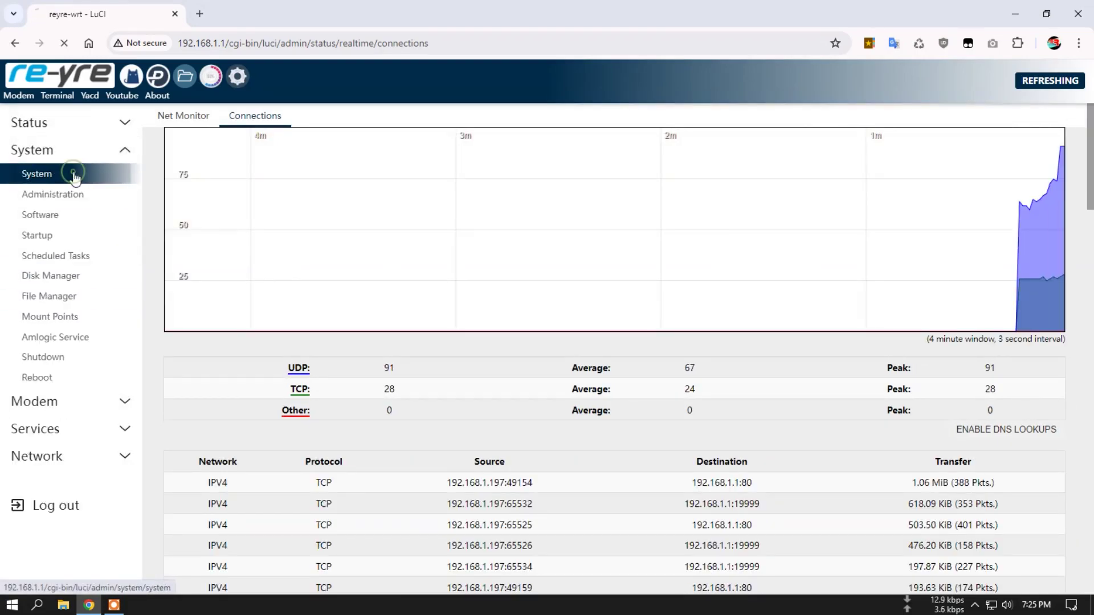
click(73, 175)
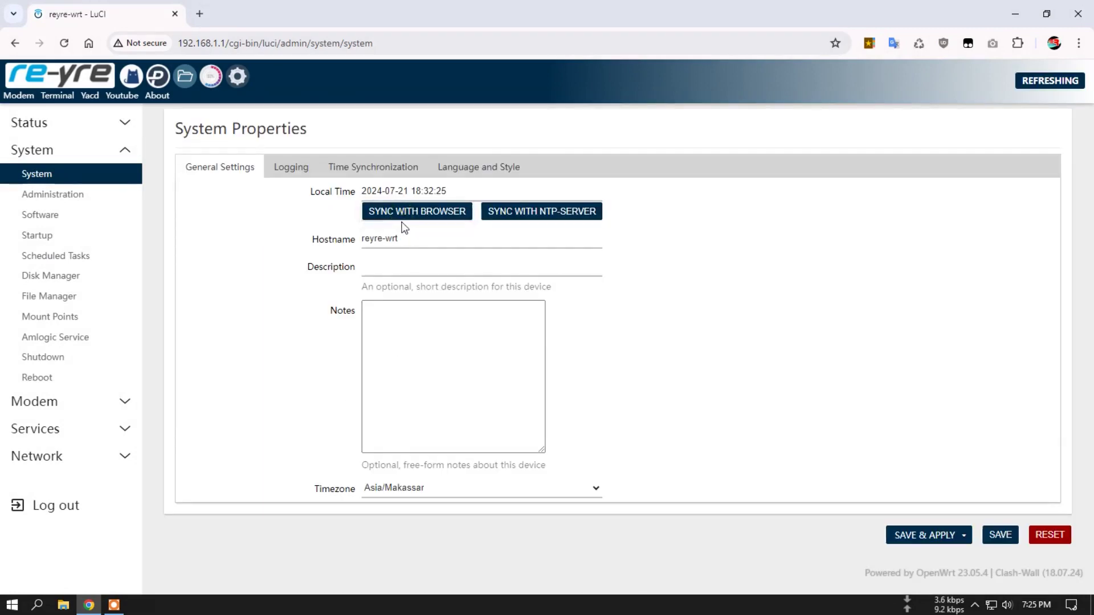
click(295, 172)
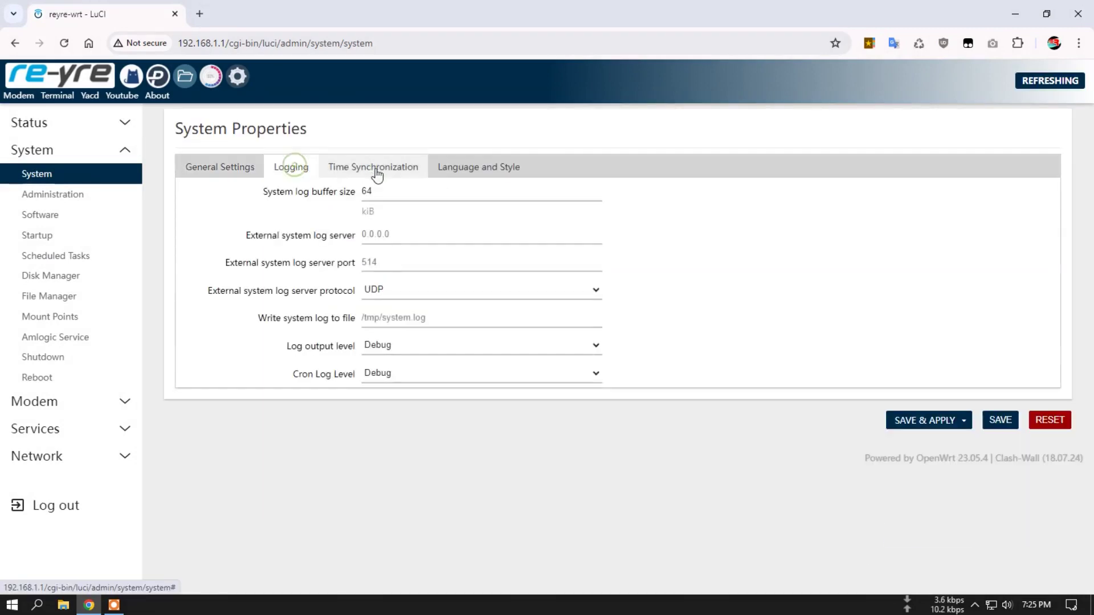
click(393, 172)
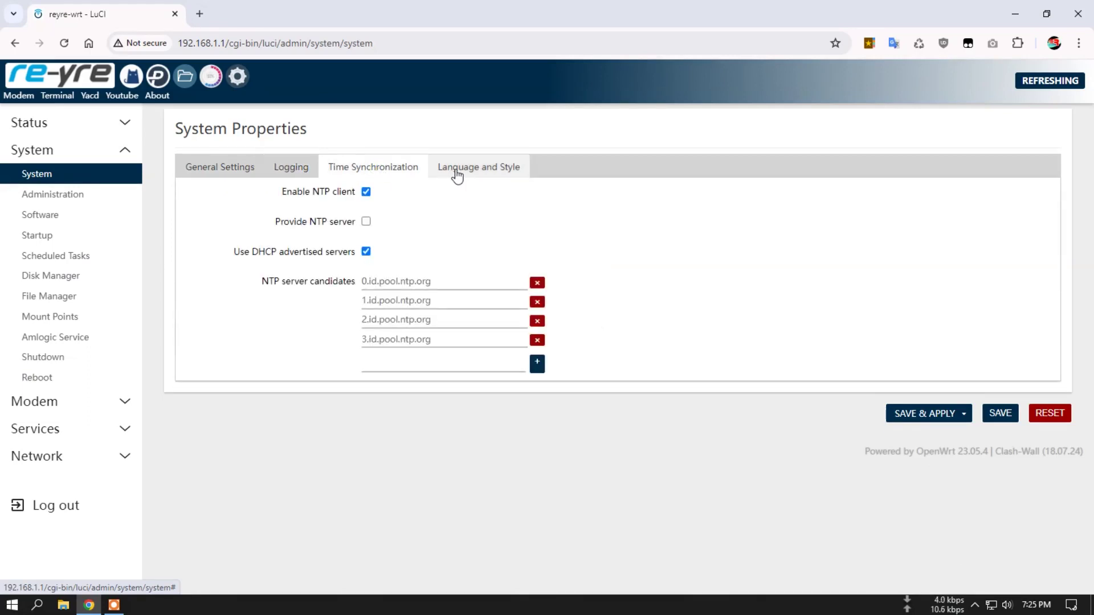
click(457, 176)
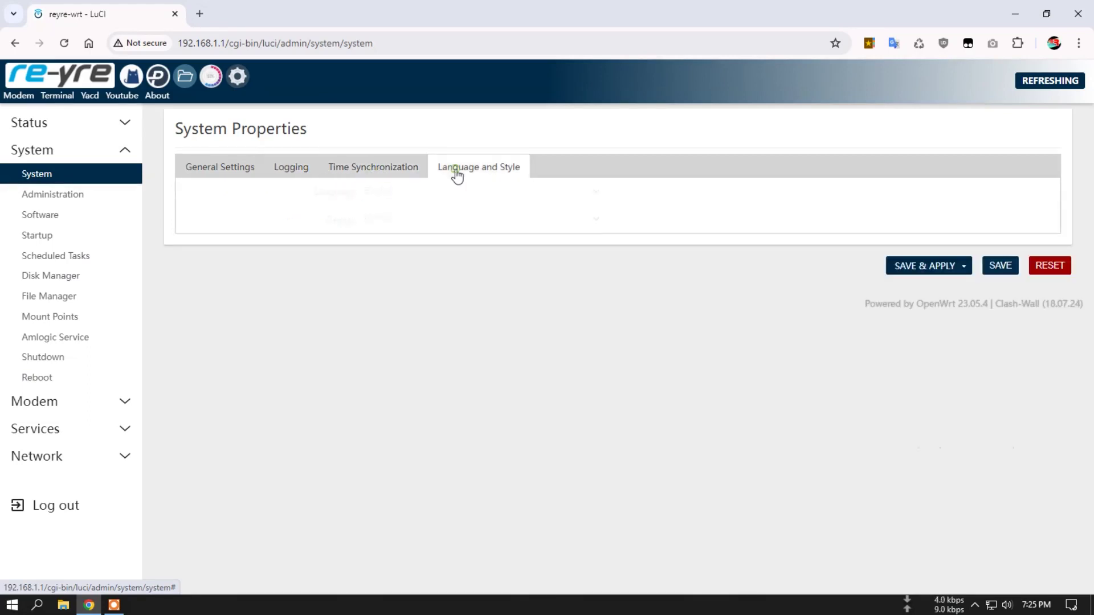
- Review the Administration settings for the router password, SSH access, SSH keys and HTTP(S) access
click(77, 195)
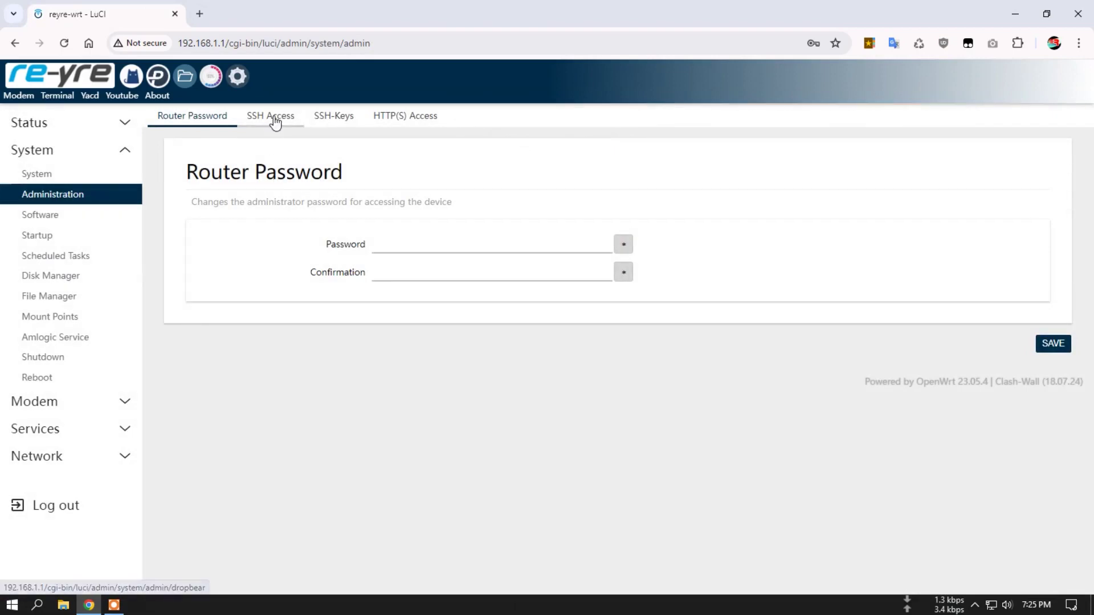
click(275, 122)
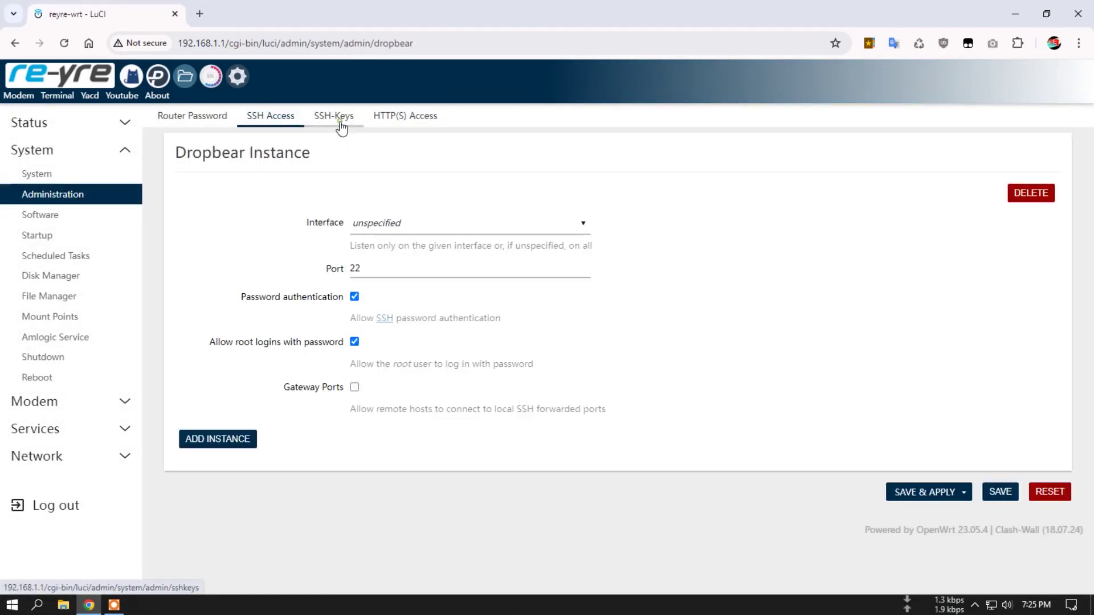
click(341, 127)
click(410, 117)
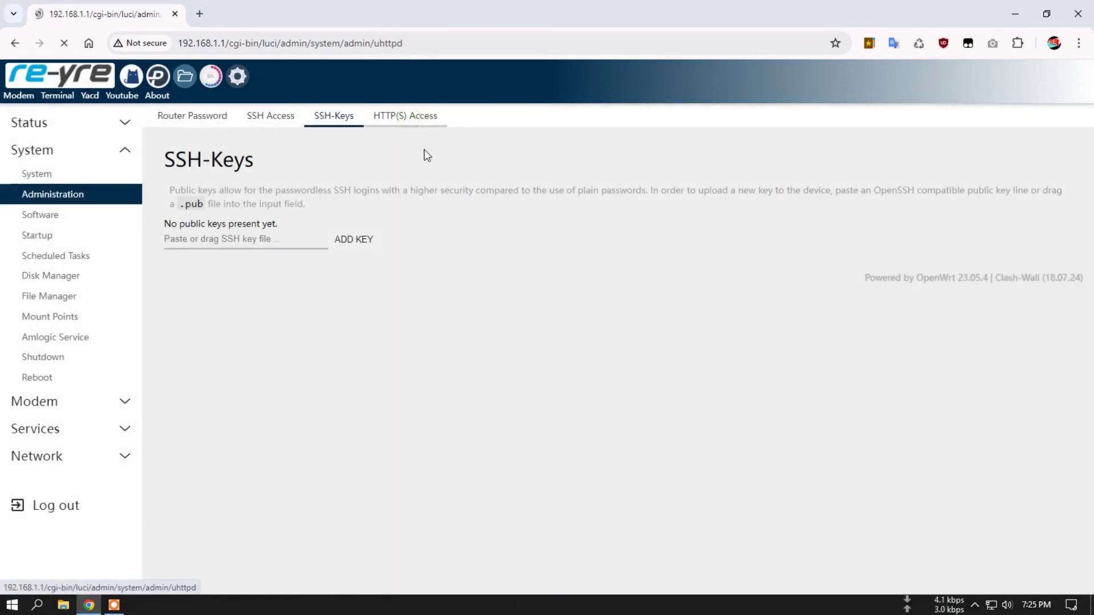
- Review the Software page's installed, updates and available package lists
click(53, 216)
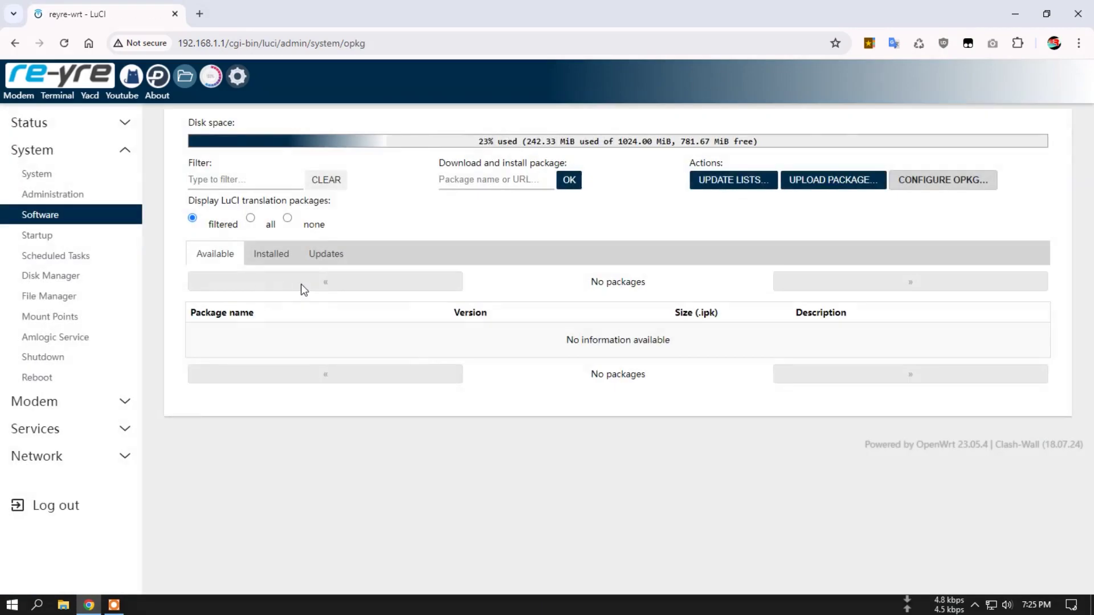
click(280, 258)
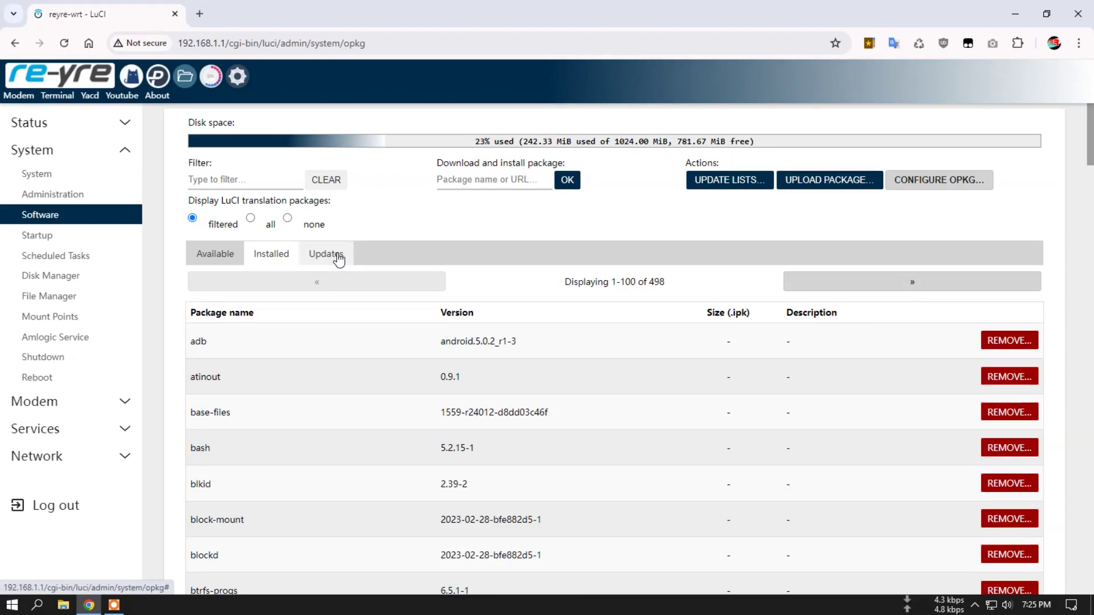
click(338, 256)
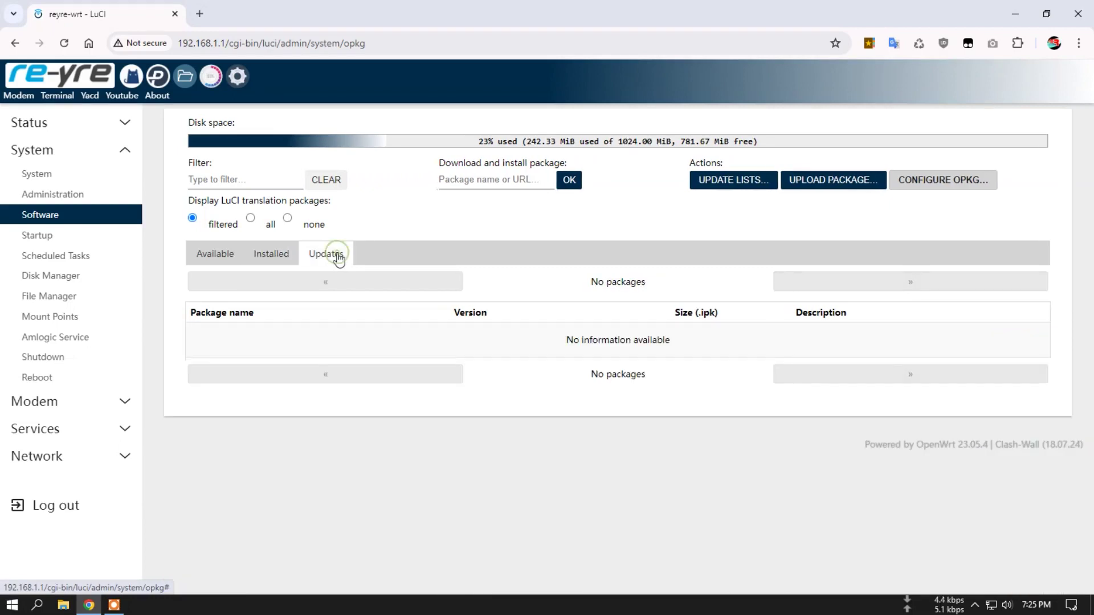
click(212, 262)
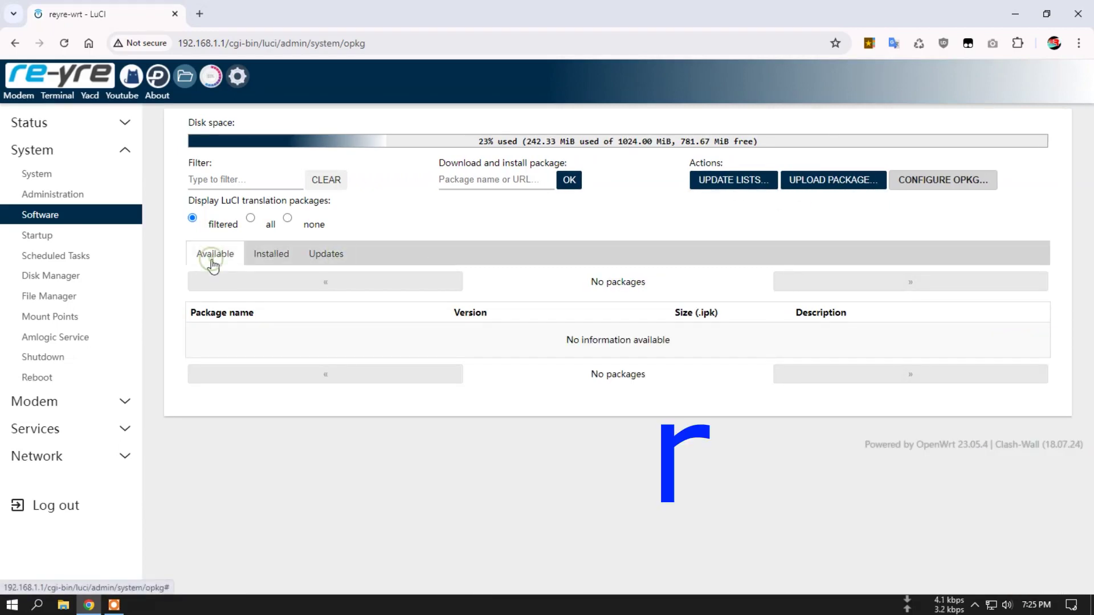
- Update the opkg package lists and dismiss the package manager output
click(735, 180)
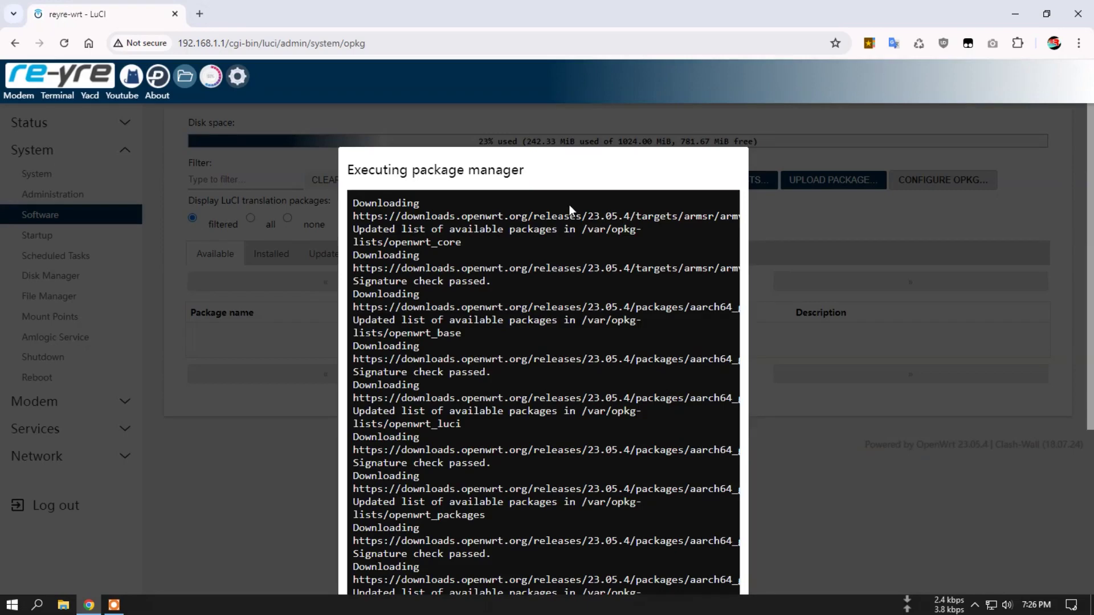
scroll(598, 379, down, 4)
click(714, 525)
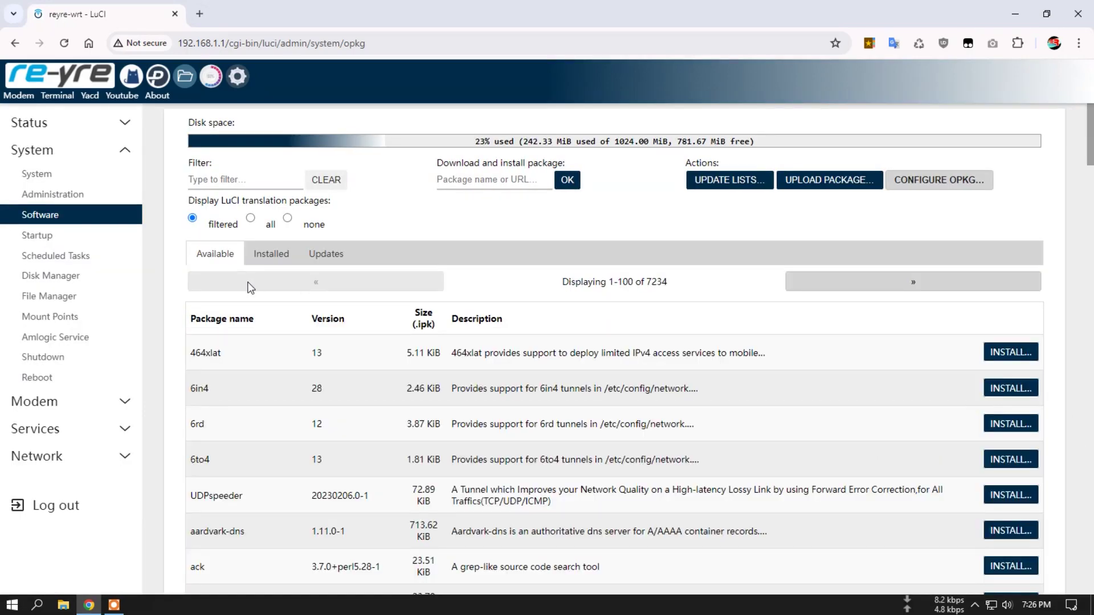
- Examine the full list of startup initscripts and the Local Startup commands in /etc/rc.local
click(61, 238)
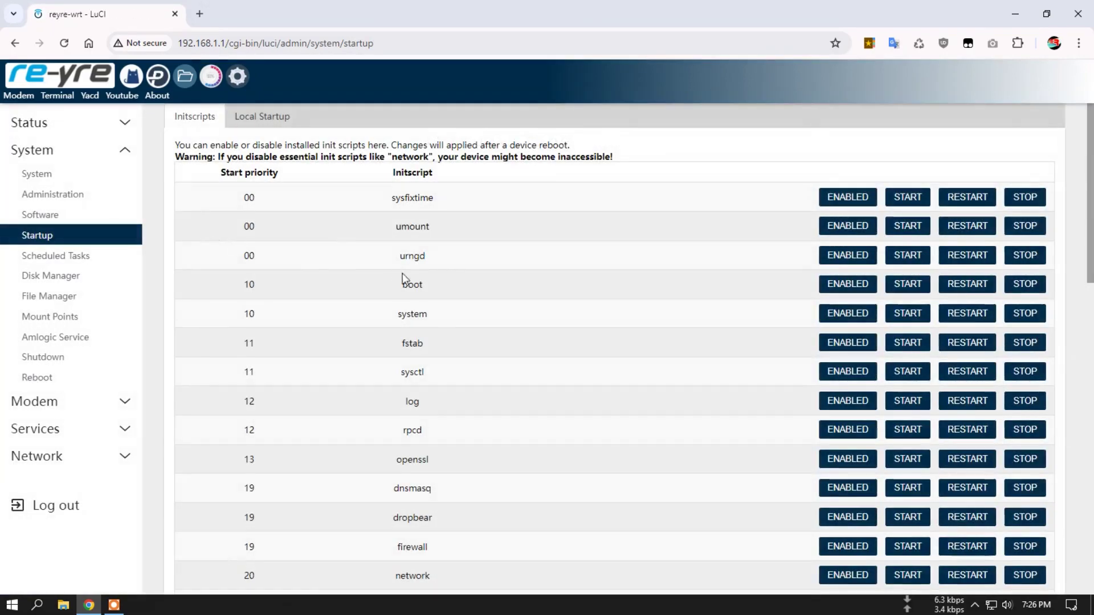
scroll(415, 346, down, 10)
scroll(414, 346, down, 5)
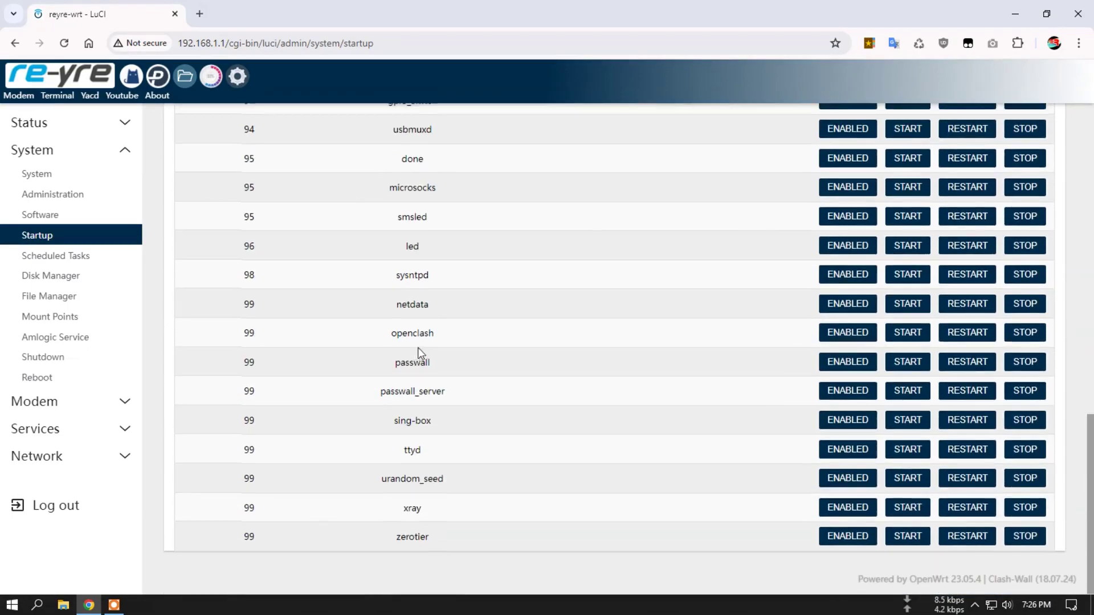
scroll(417, 348, up, 15)
click(270, 131)
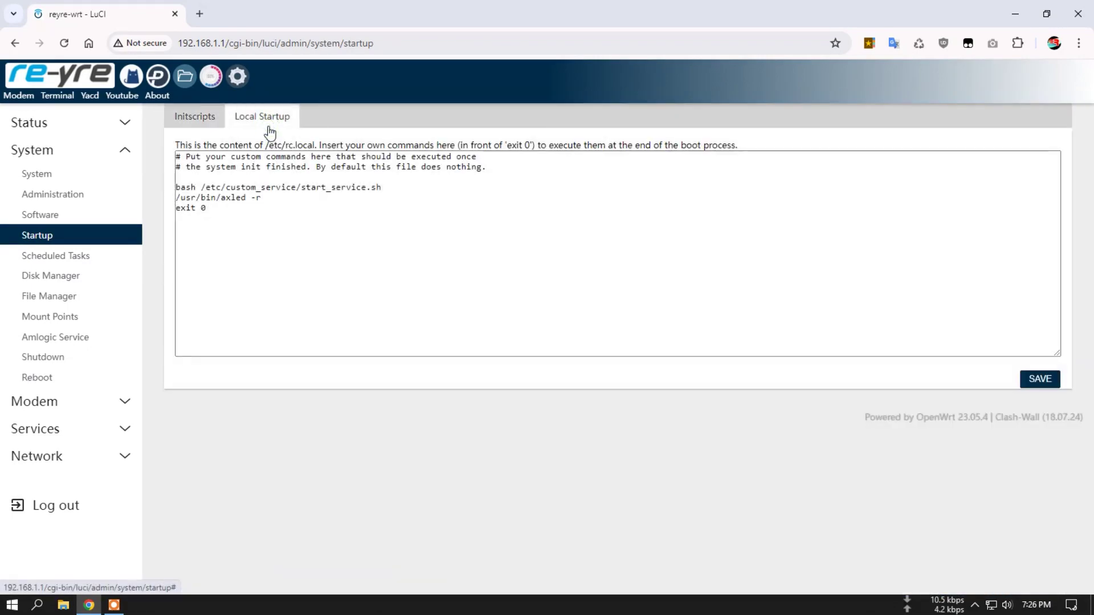
- Examine the free.sh and vnstati.sh entries in the Scheduled Tasks crontab
click(366, 198)
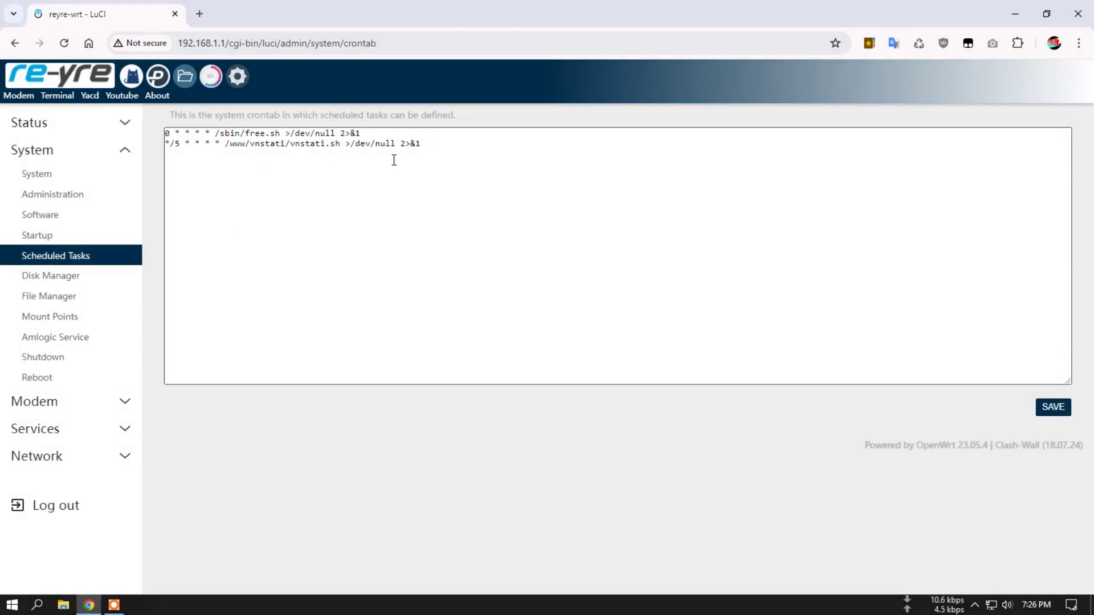
drag(426, 145, 170, 133)
click(235, 218)
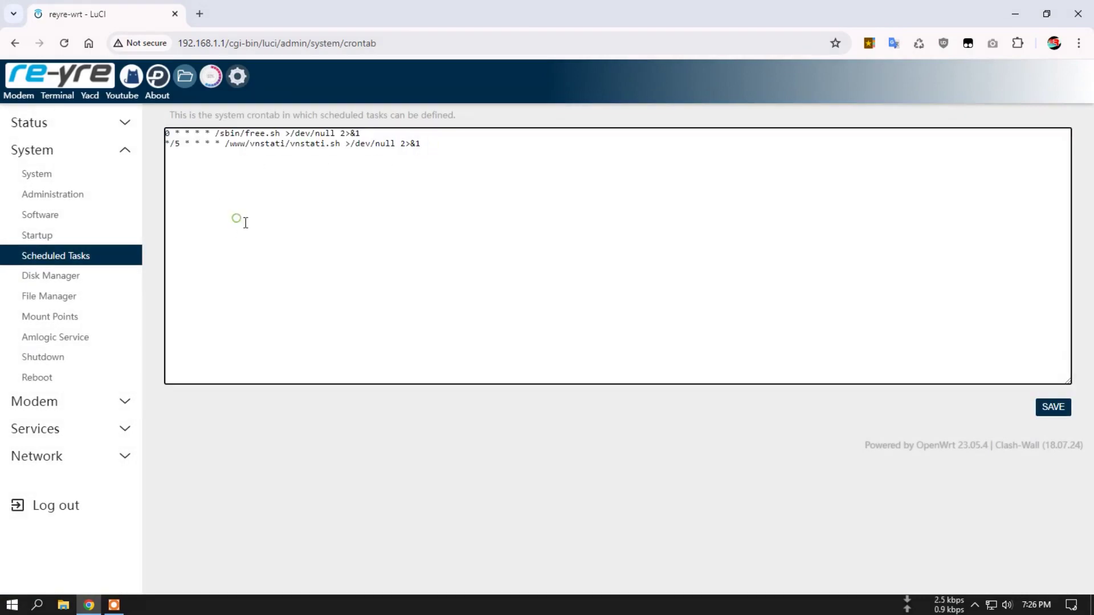
- Examine the Disk Manager's disks, Btrfs volumes and mount points, checking which devices the mounted partitions belong to
click(68, 278)
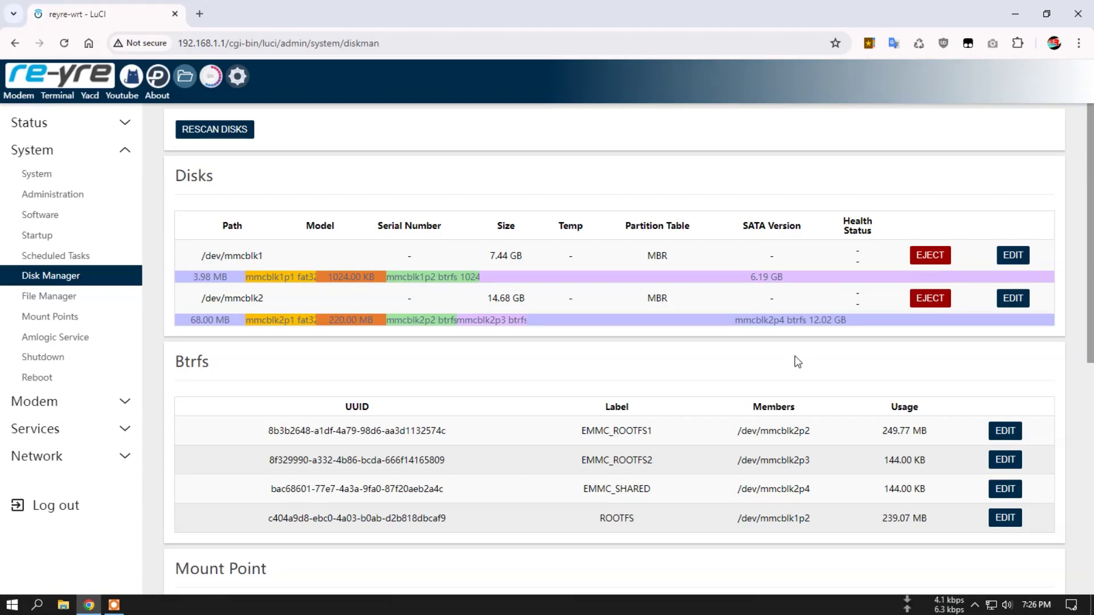
scroll(795, 368, down, 5)
scroll(788, 375, down, 3)
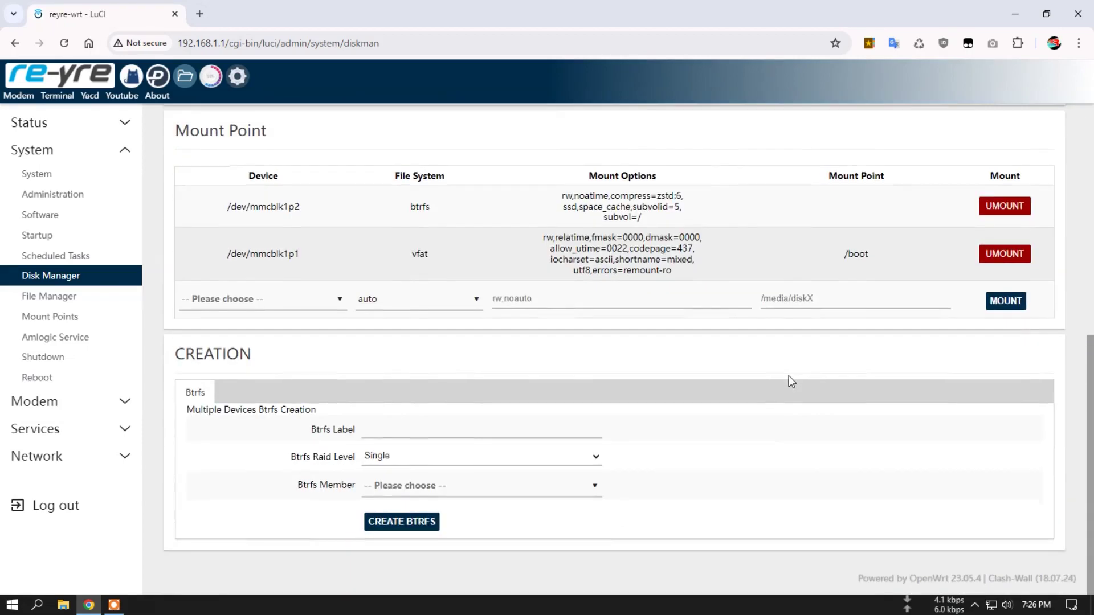
scroll(789, 375, up, 3)
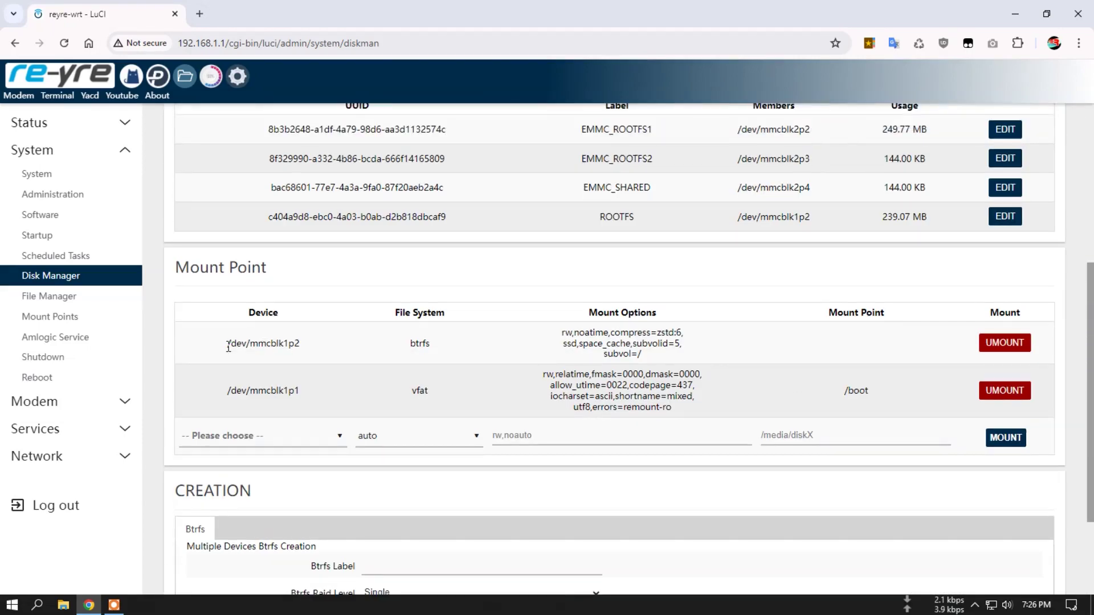
drag(228, 347, 311, 354)
drag(228, 388, 321, 390)
scroll(337, 393, up, 5)
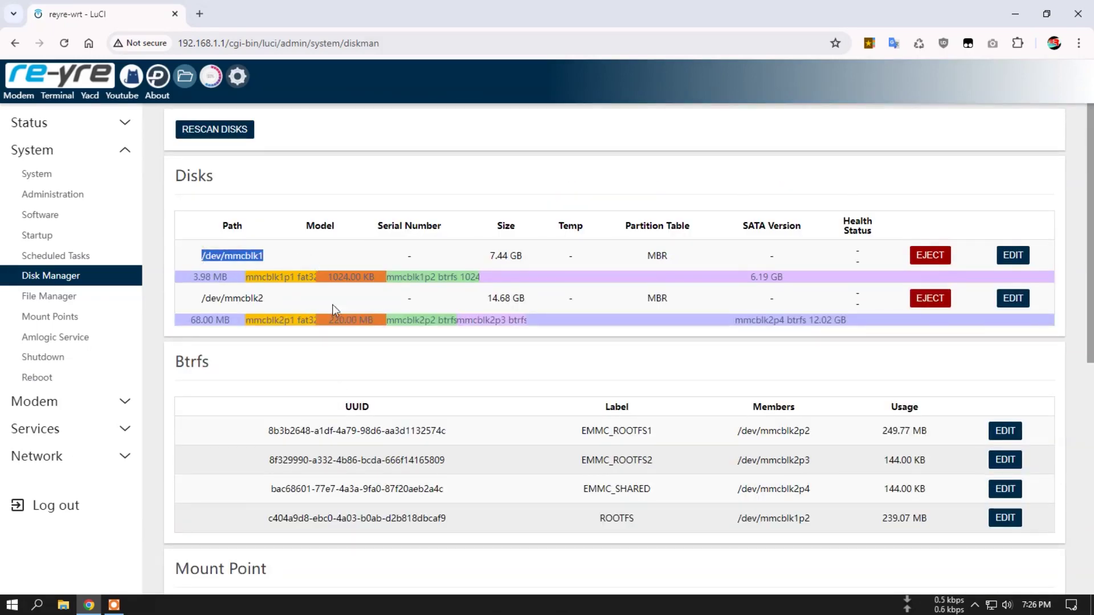
click(366, 365)
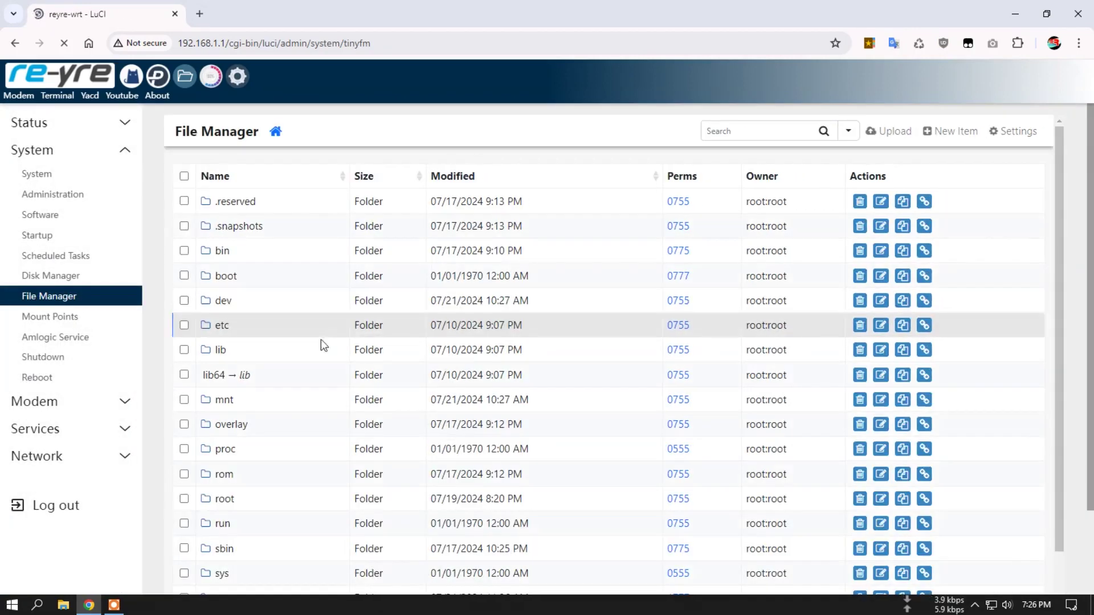
- Look over the File Manager's root folders again and open the Mount Points page
scroll(321, 388, down, 2)
scroll(312, 443, up, 2)
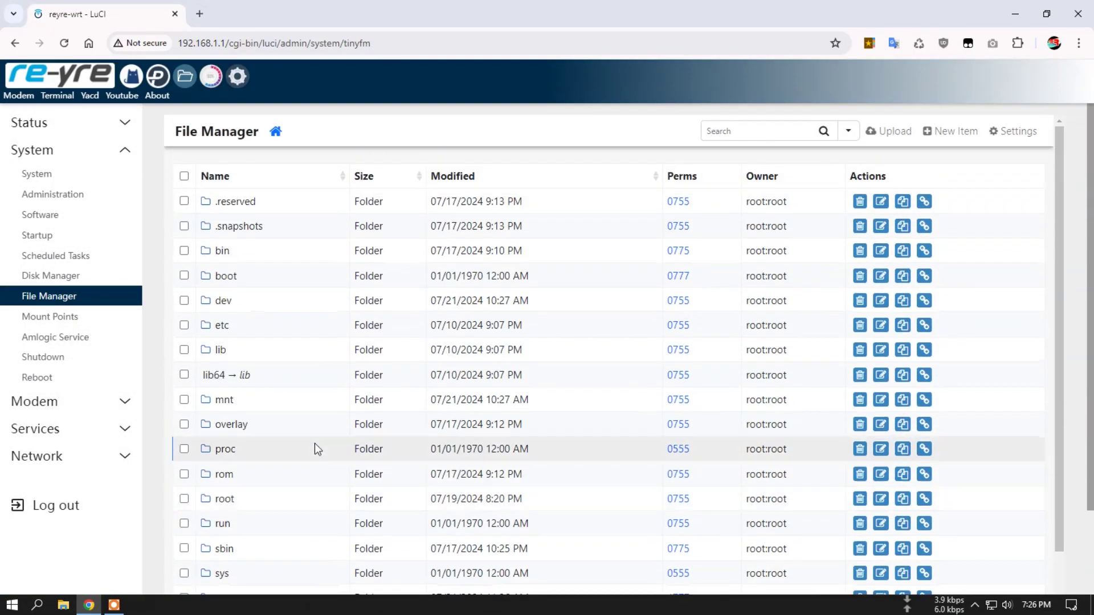
click(65, 319)
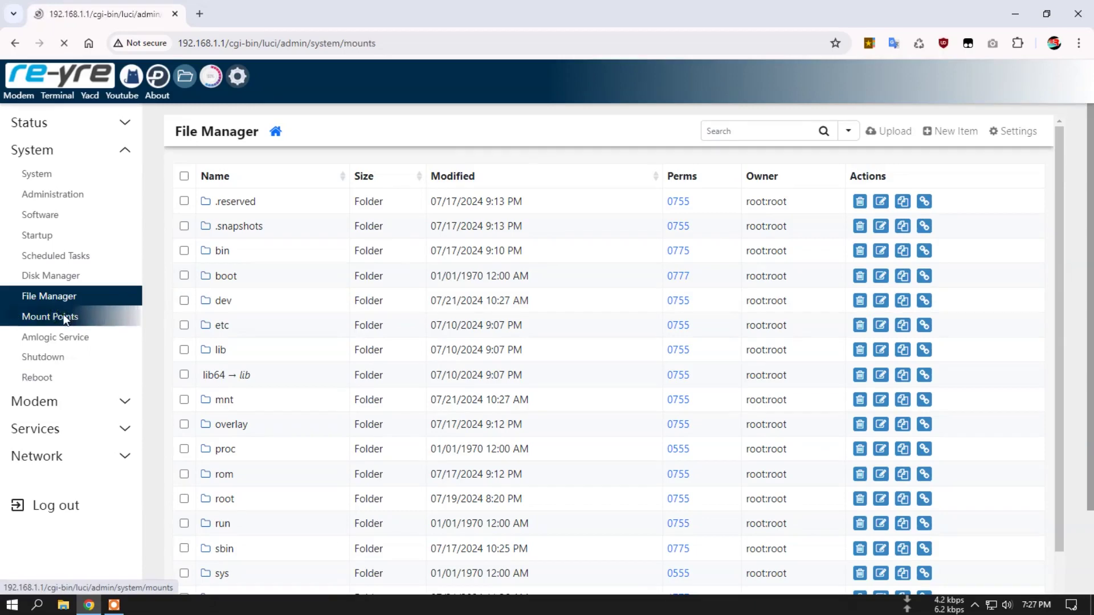
- Examine the mounted file systems and the configured mount points, including the /dev/mmcblk1p1 partition
scroll(309, 384, down, 5)
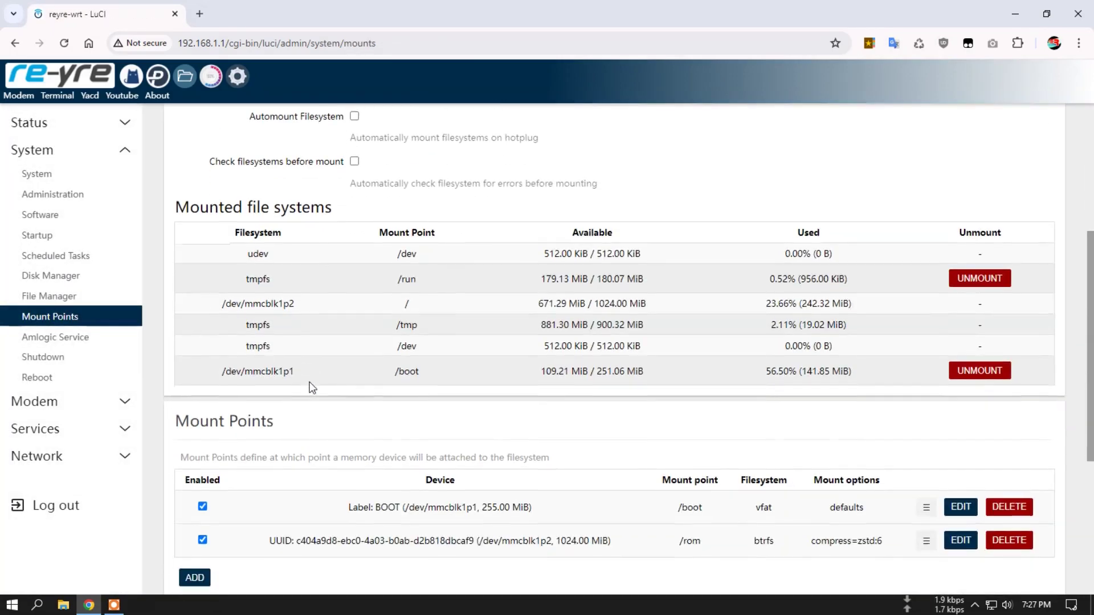
drag(220, 372, 329, 378)
scroll(330, 379, down, 5)
scroll(330, 383, up, 10)
- Open the Amlogic Service's CPU Settings and compare the governor and frequency settings of policy0 and policy4
click(67, 335)
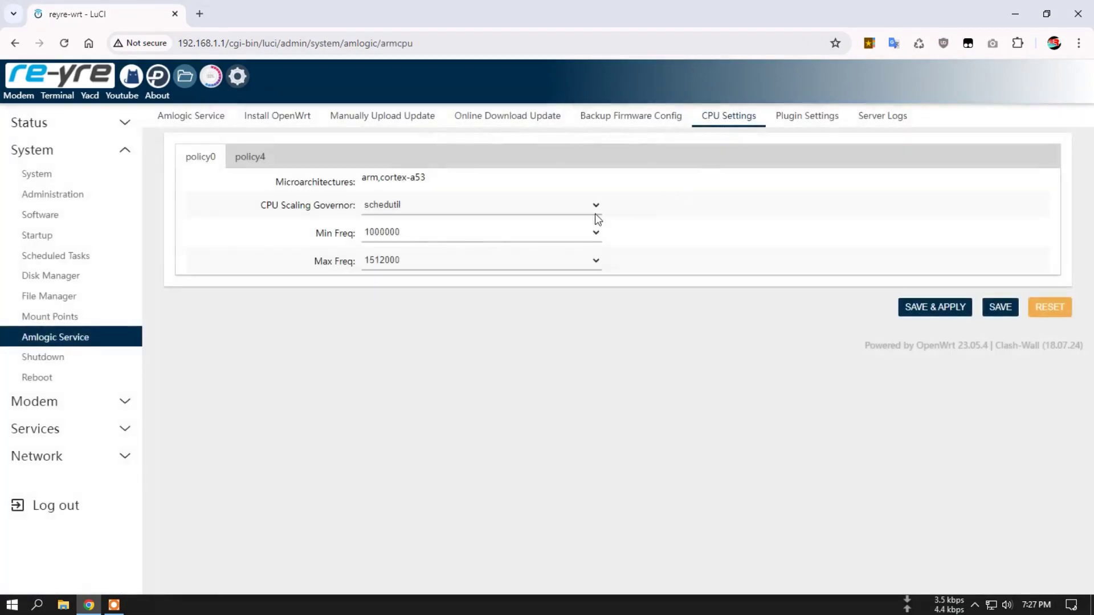
click(253, 158)
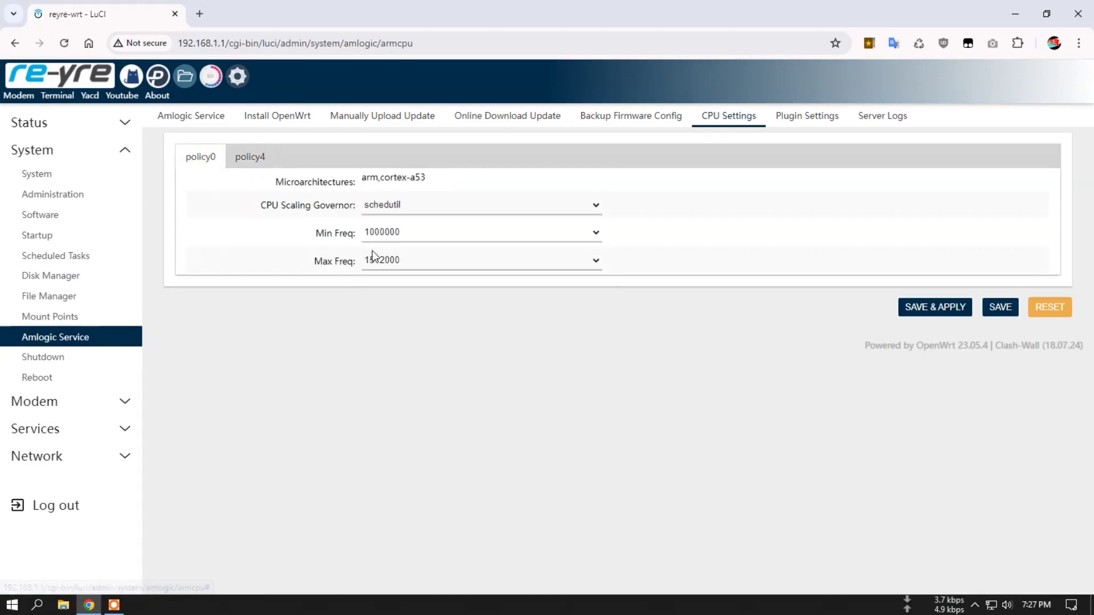
- Browse the supported device models under Install OpenWrt and select [ 211 ] Nexbox-A95X-A2 without installing
click(299, 119)
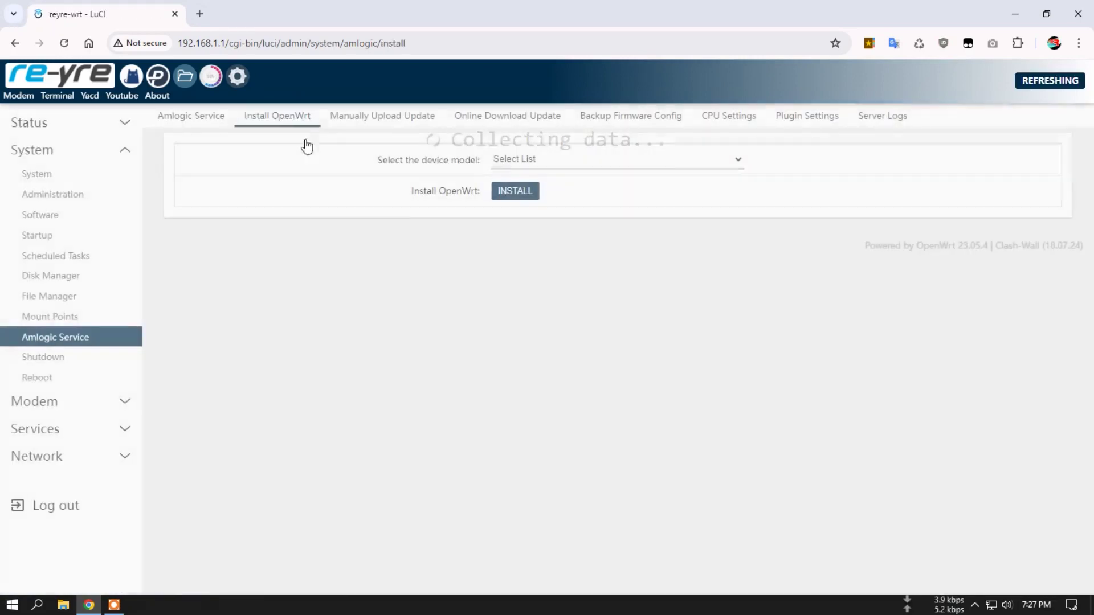
click(532, 161)
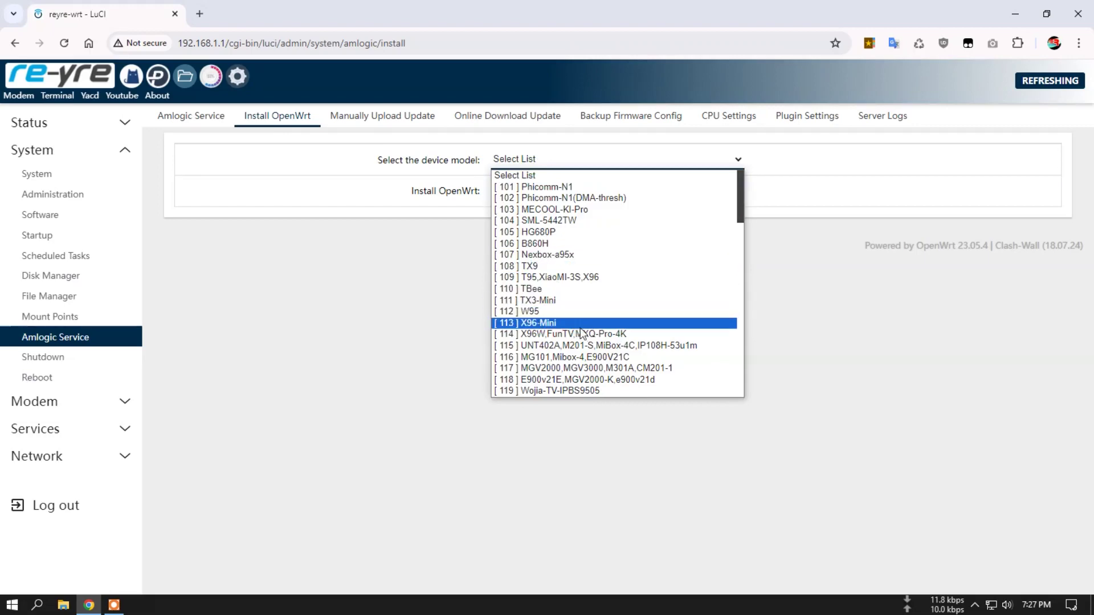
scroll(583, 330, down, 4)
scroll(587, 334, up, 4)
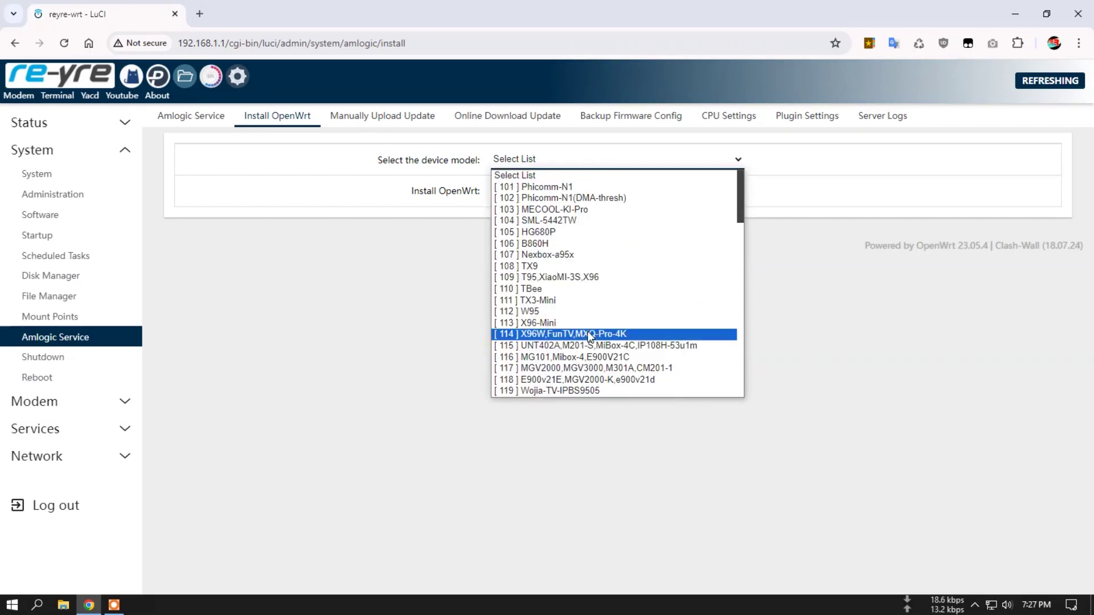
scroll(589, 336, down, 8)
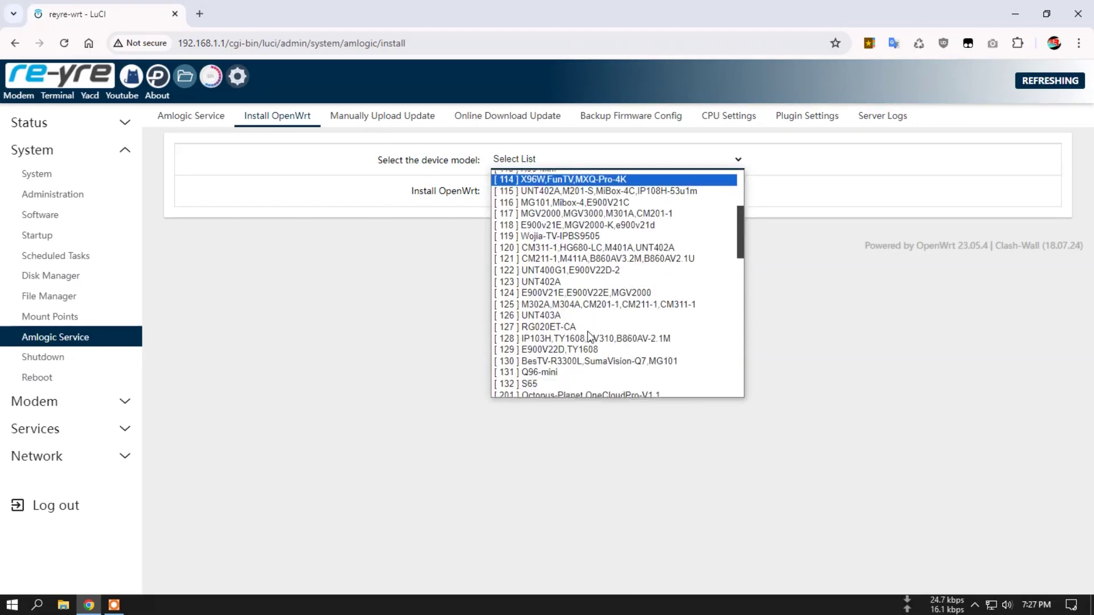
scroll(598, 350, down, 3)
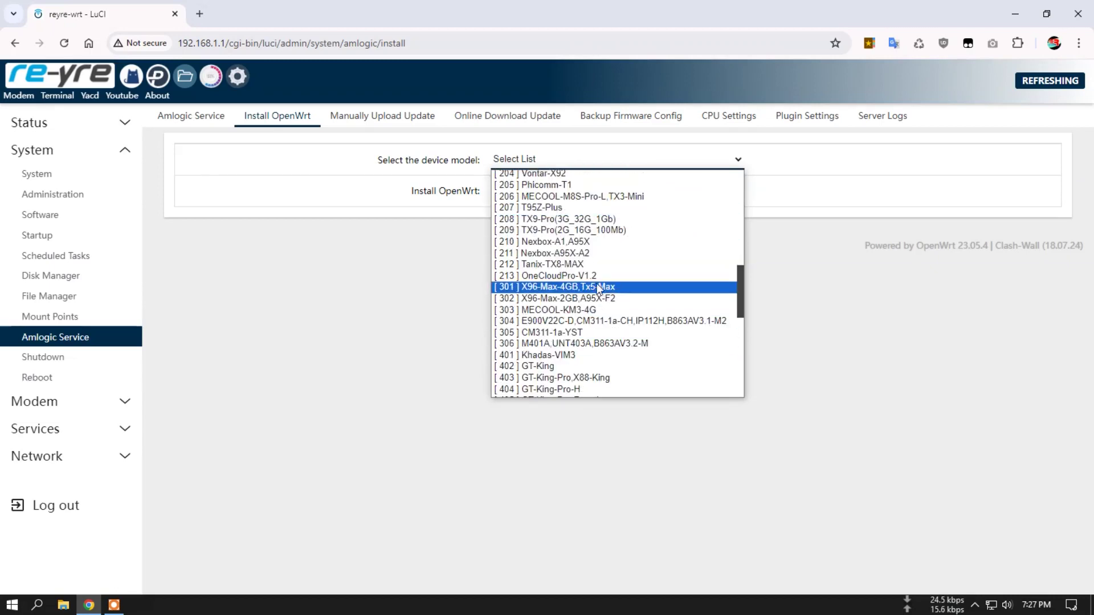
click(598, 253)
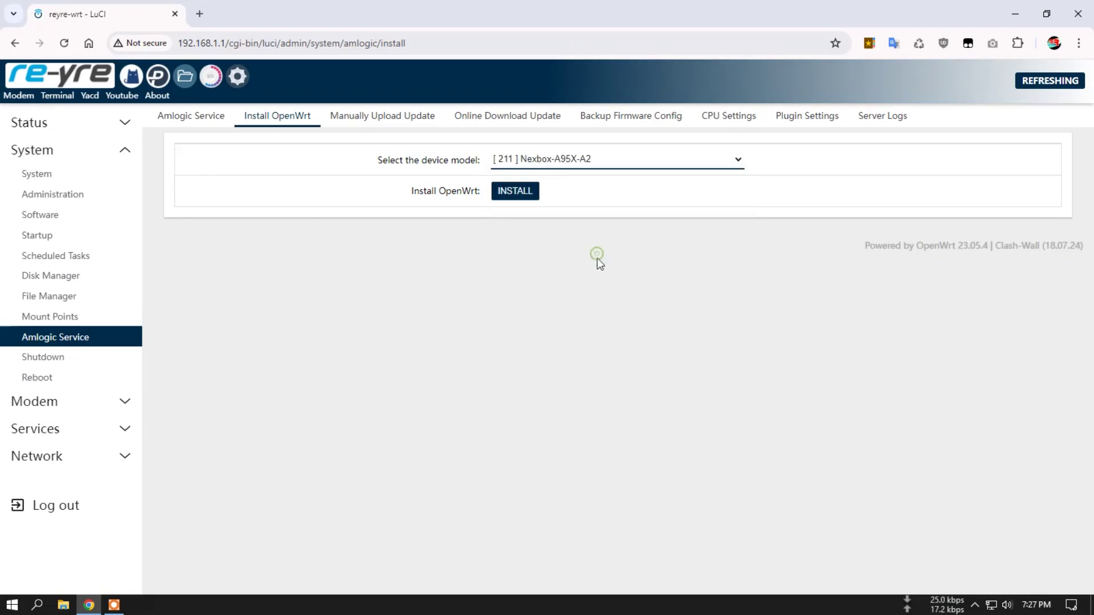
- View the Shutdown and Reboot pages without performing either action
click(74, 357)
click(63, 378)
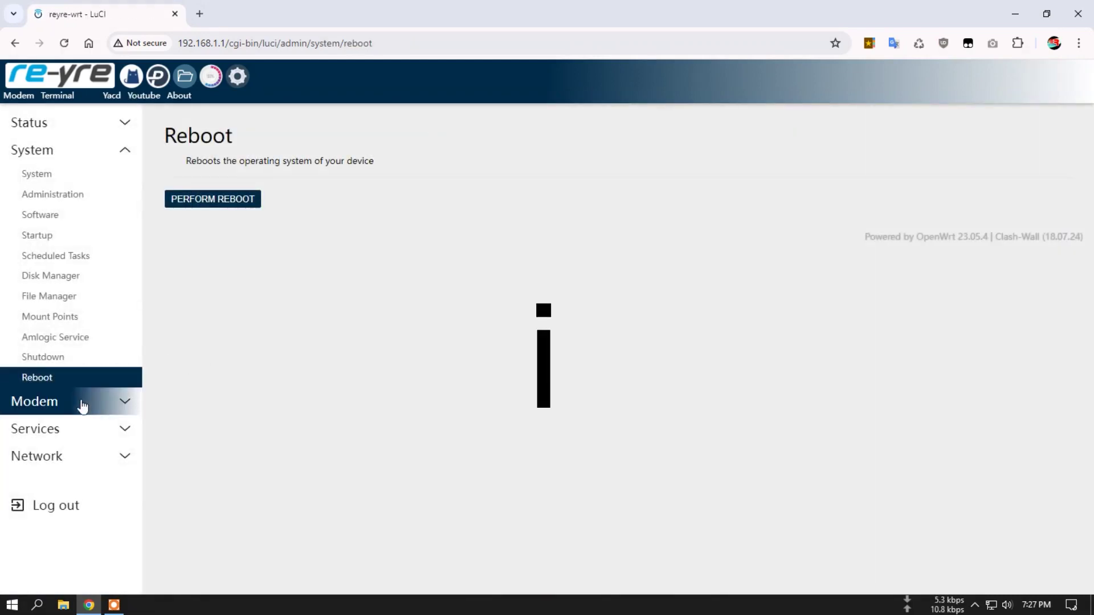
- Review the modem's AT Commands, Received Messages, Send Messages and USSD Codes pages
click(82, 402)
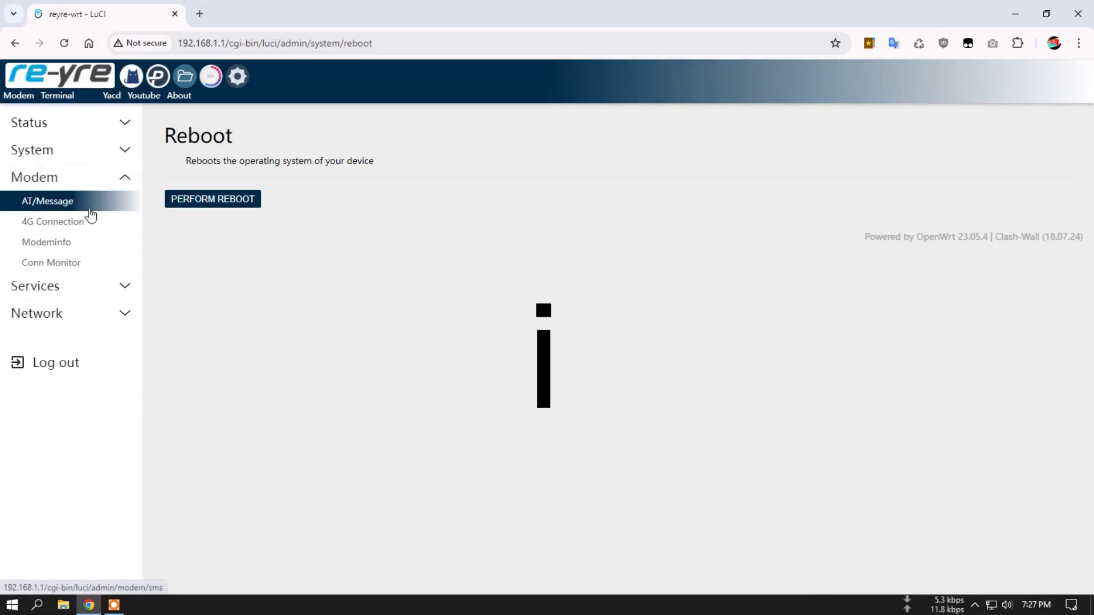
click(89, 210)
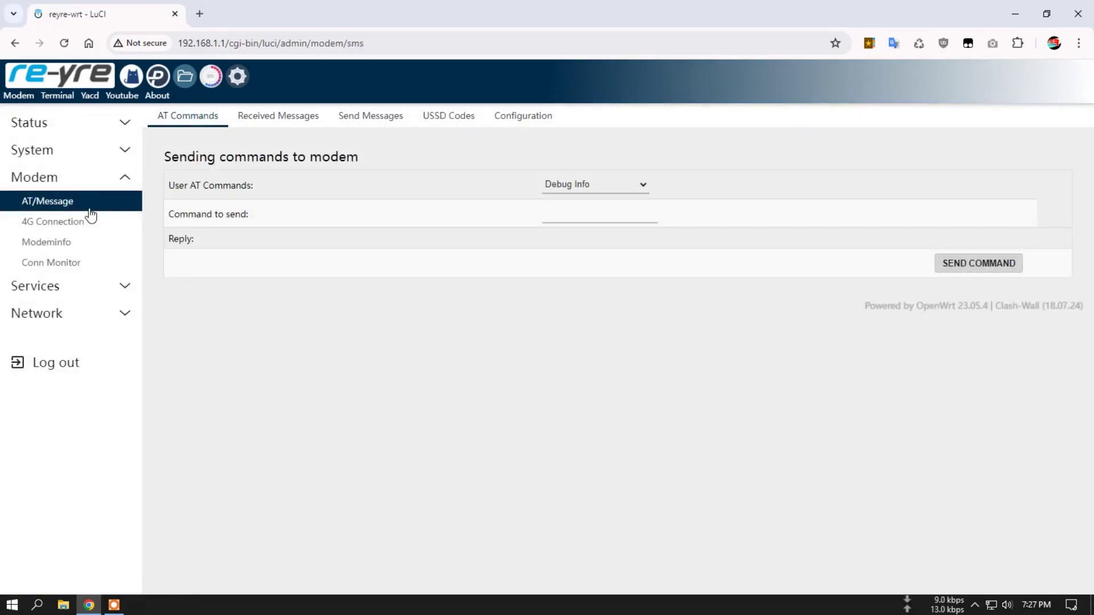
click(281, 118)
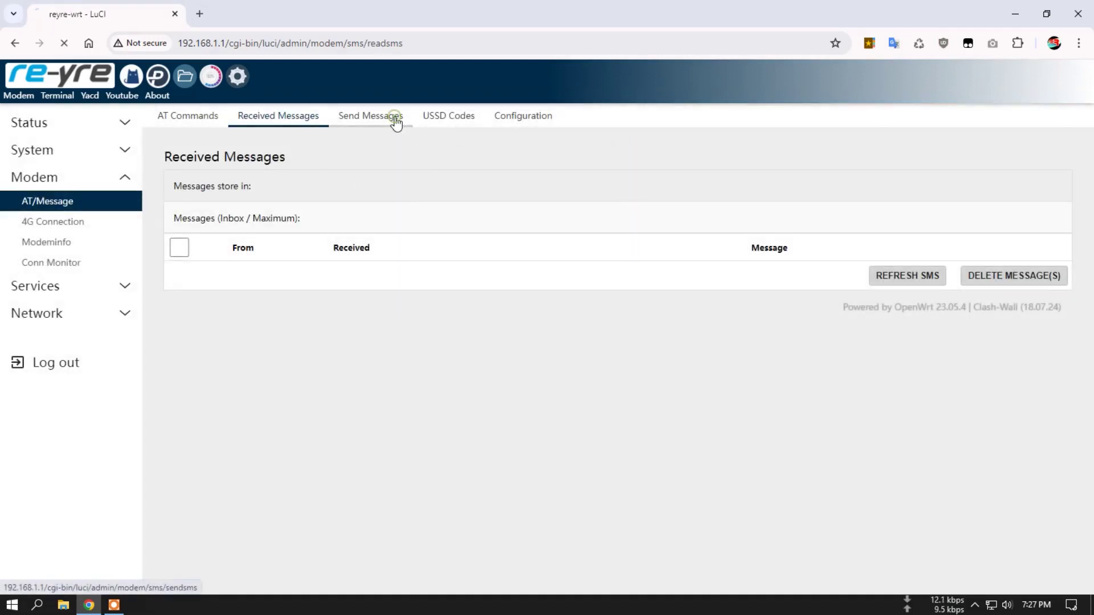
click(394, 119)
click(664, 172)
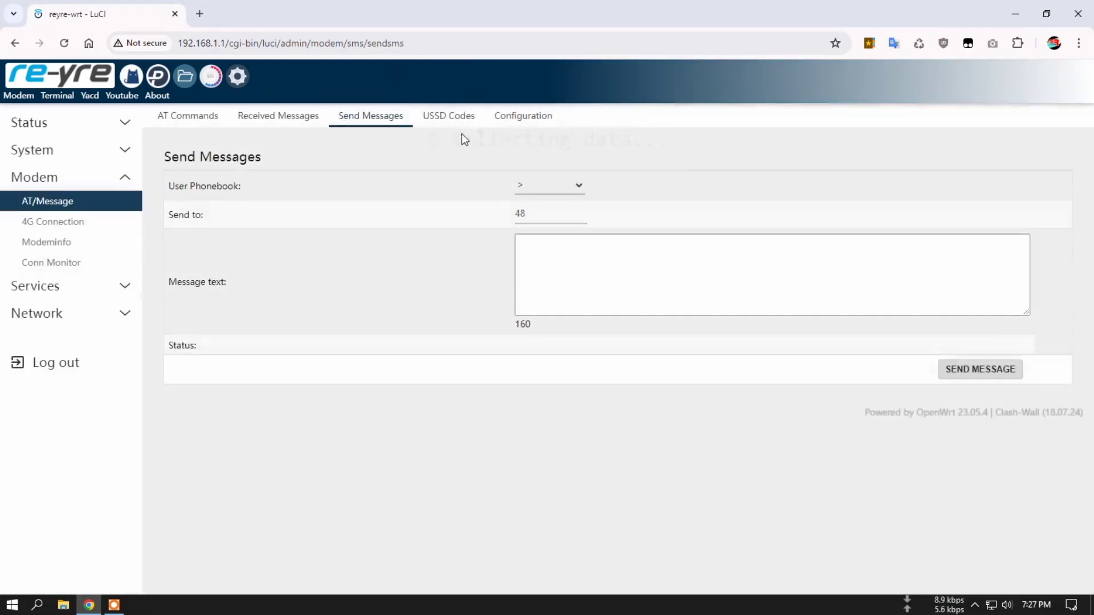
click(449, 117)
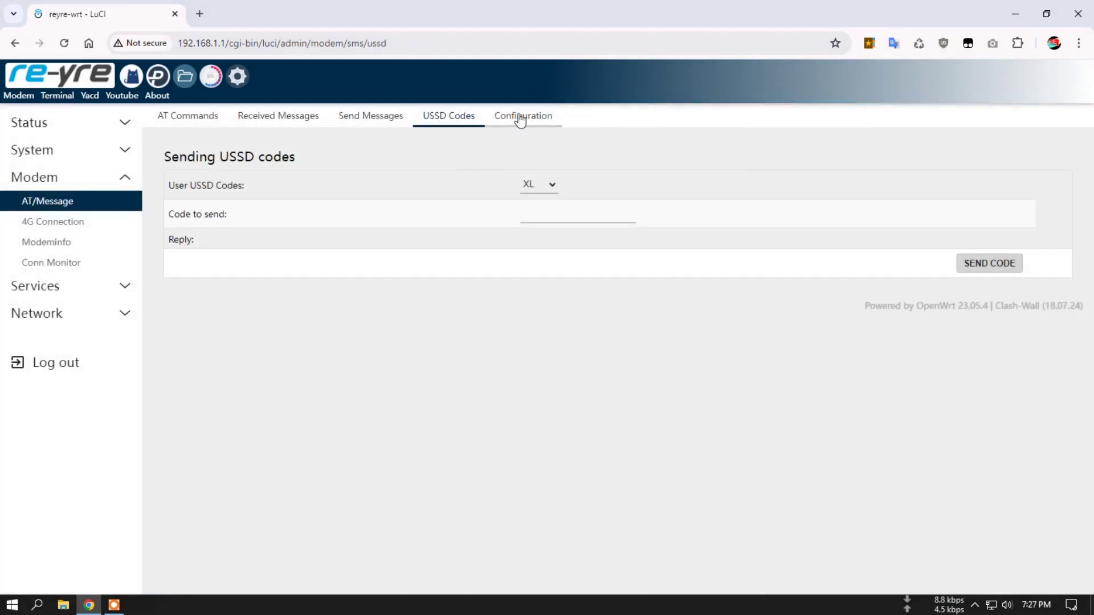
- Review the AT/Message configuration for SMS, USSD codes, AT commands and notifications
click(519, 117)
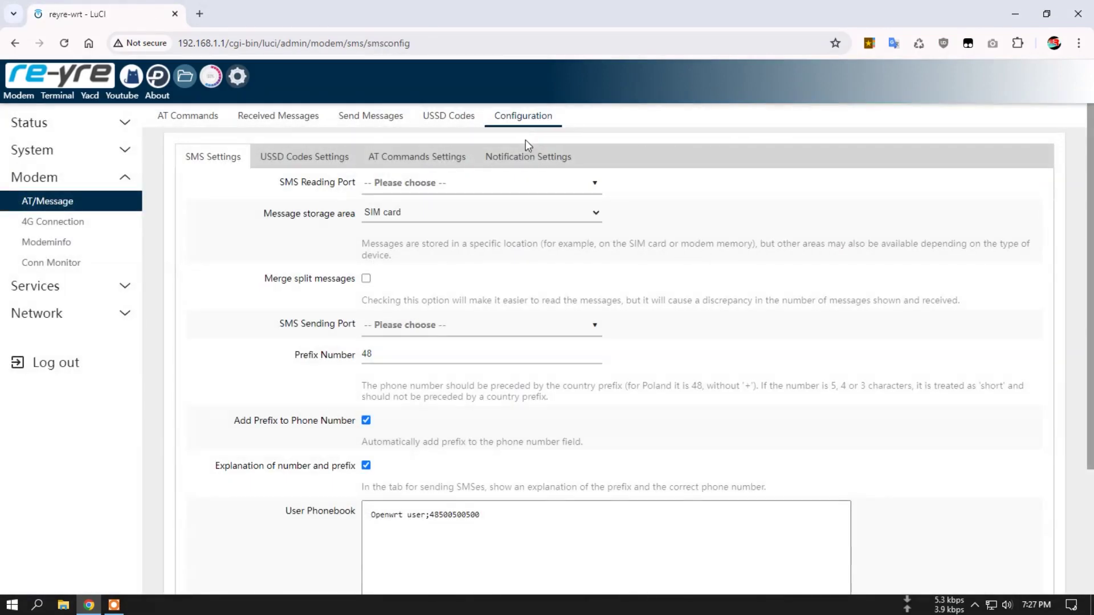
click(339, 160)
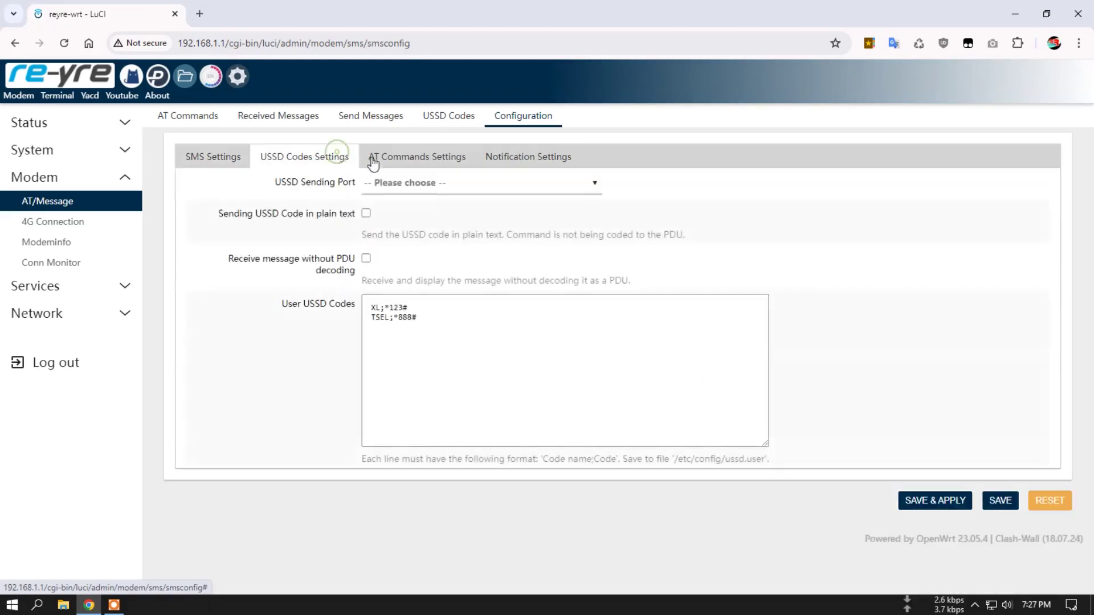
click(422, 164)
click(514, 163)
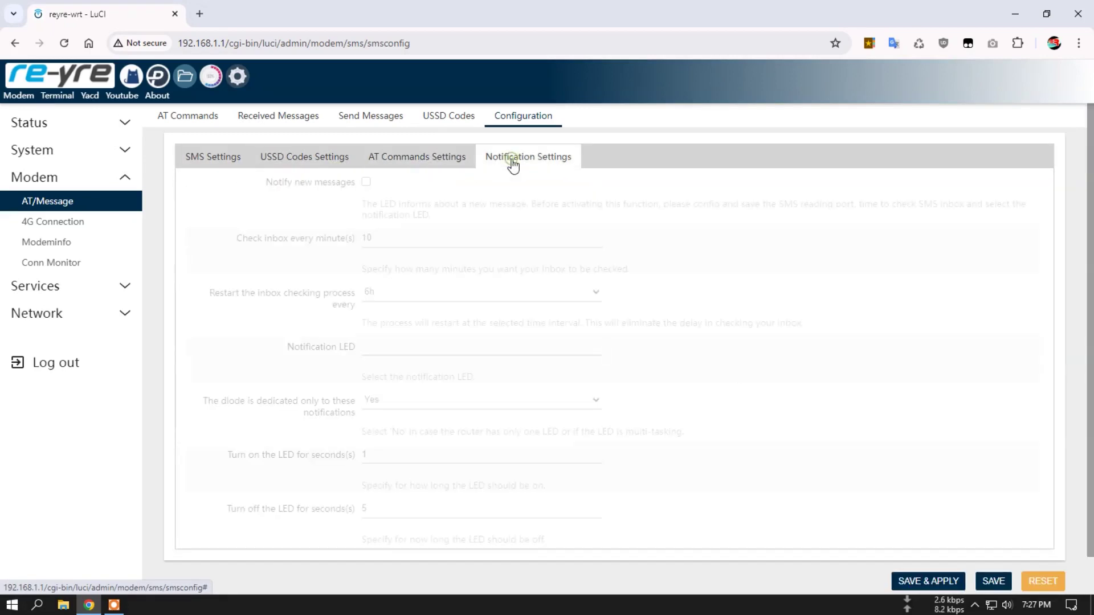
- Show the USB debug information in the 4G Connection diagnostics, then clear the output
click(69, 225)
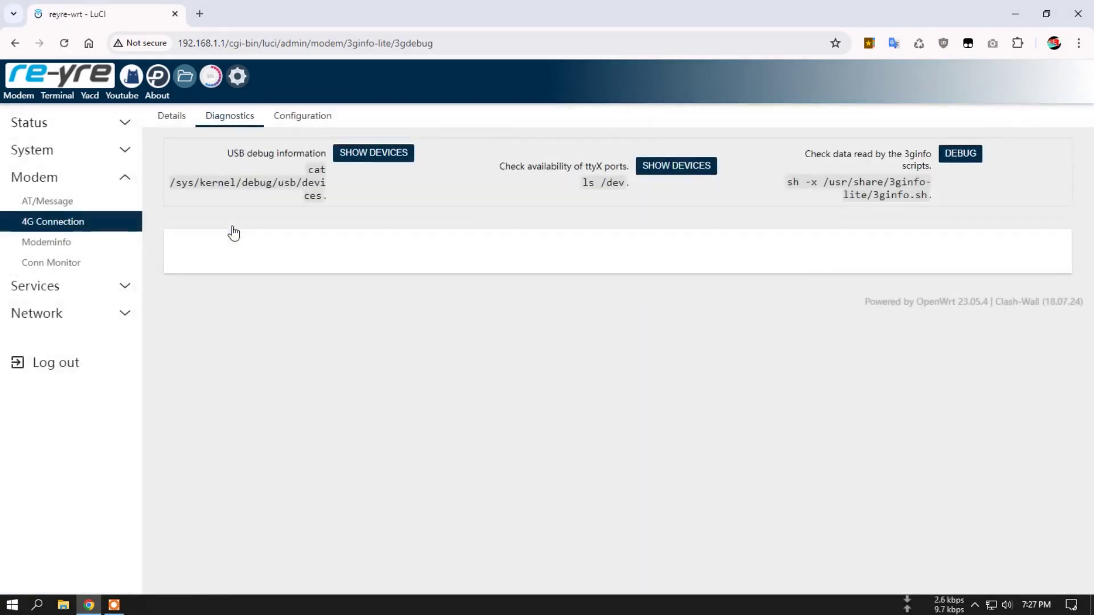
click(358, 162)
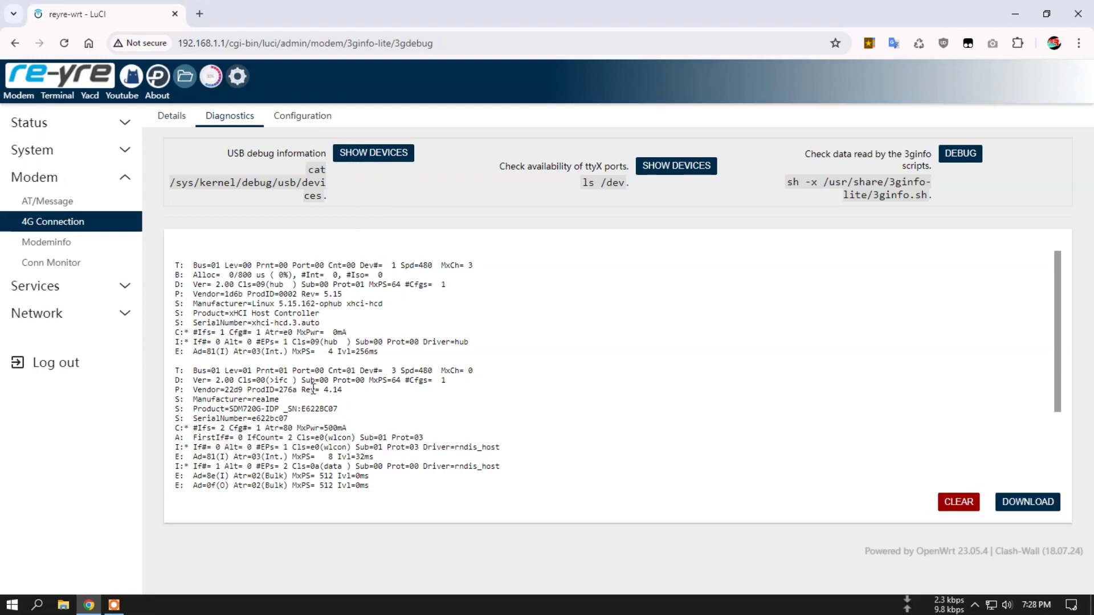
click(959, 505)
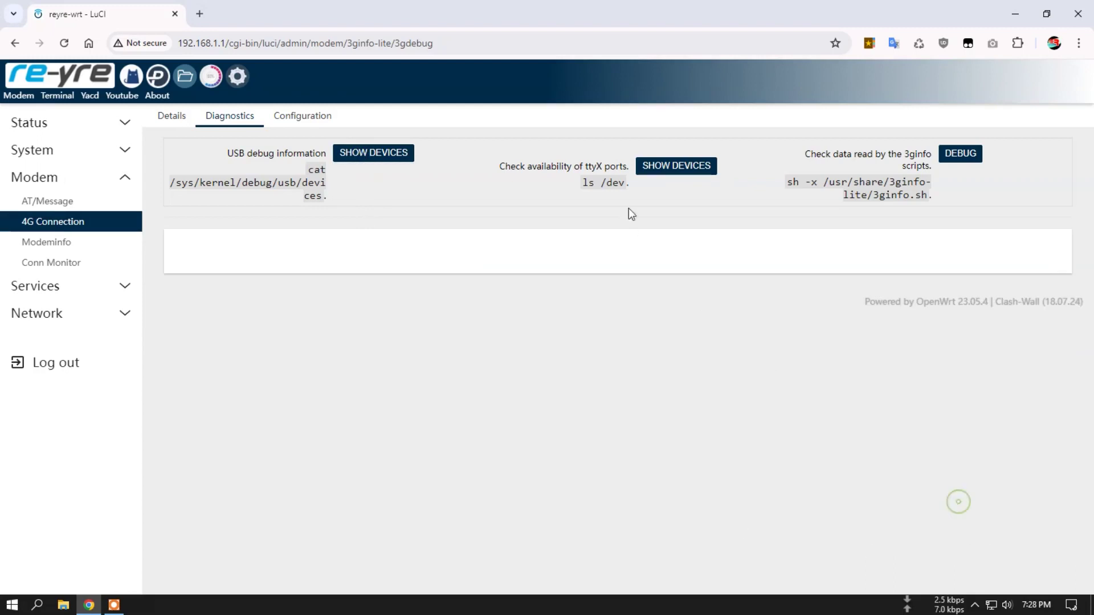
- List the /dev devices to check ttyX port availability, read through to the end, and clear the output
click(659, 170)
scroll(452, 374, down, 10)
scroll(460, 389, down, 8)
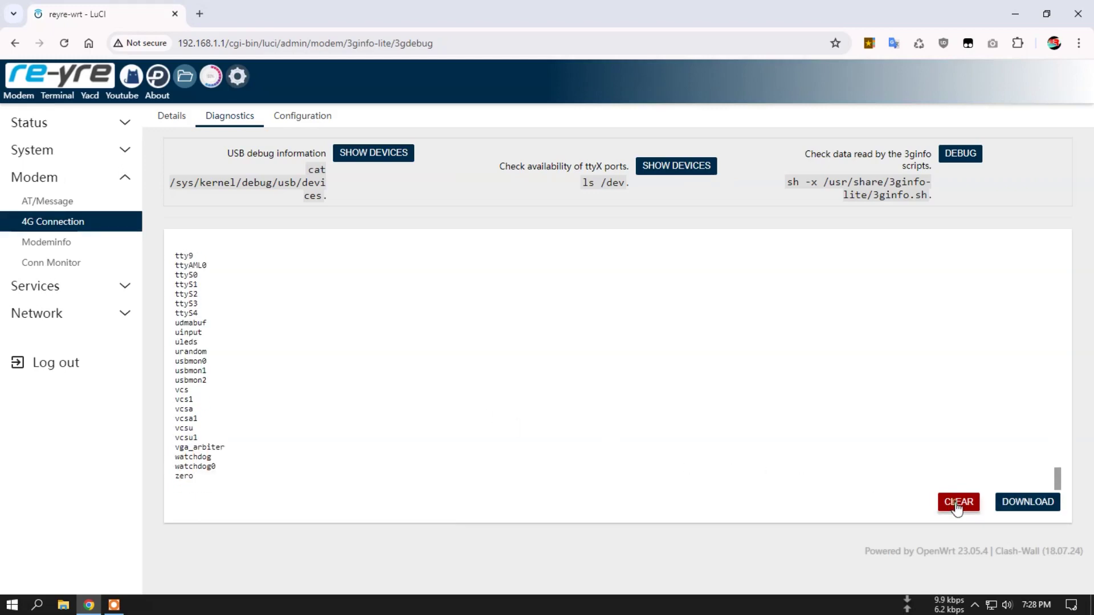
click(958, 504)
- Run the 3ginfo script debug, read back through its log, and clear the output
click(949, 159)
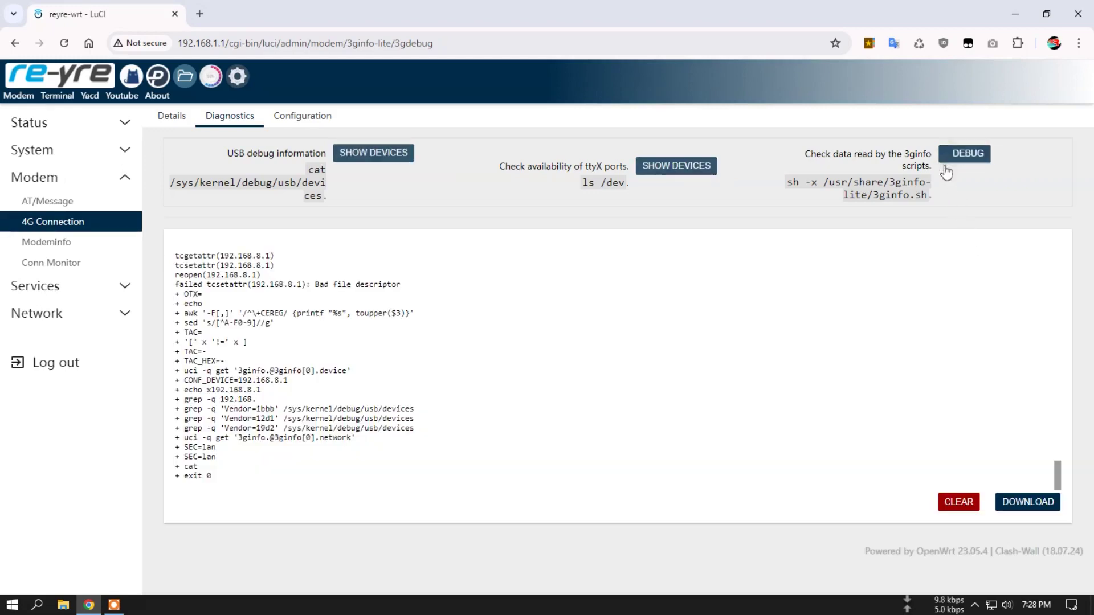
scroll(326, 419, up, 15)
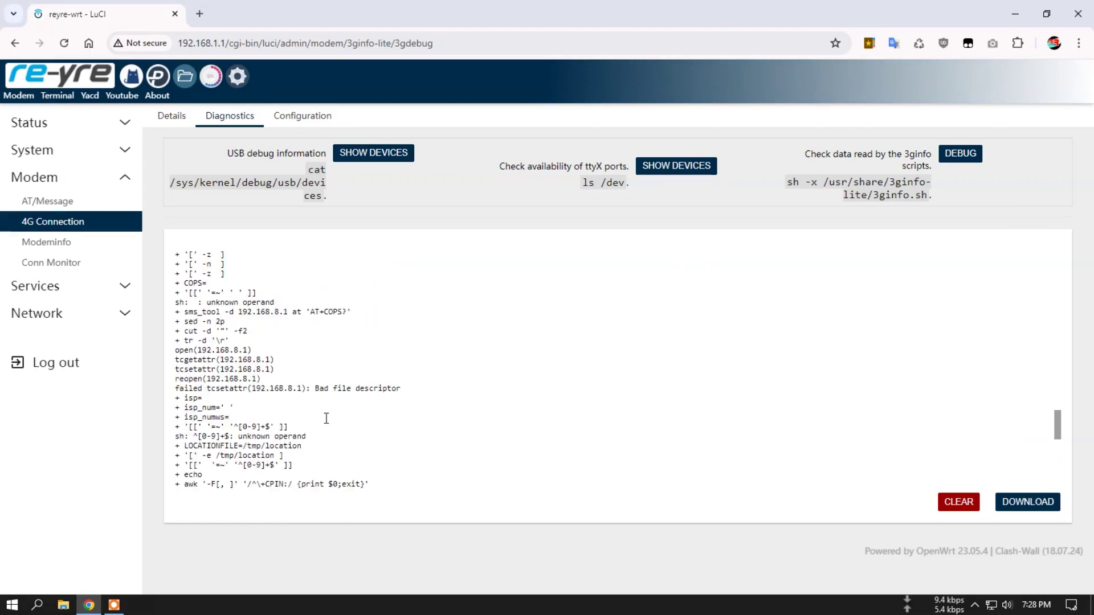
scroll(328, 416, up, 4)
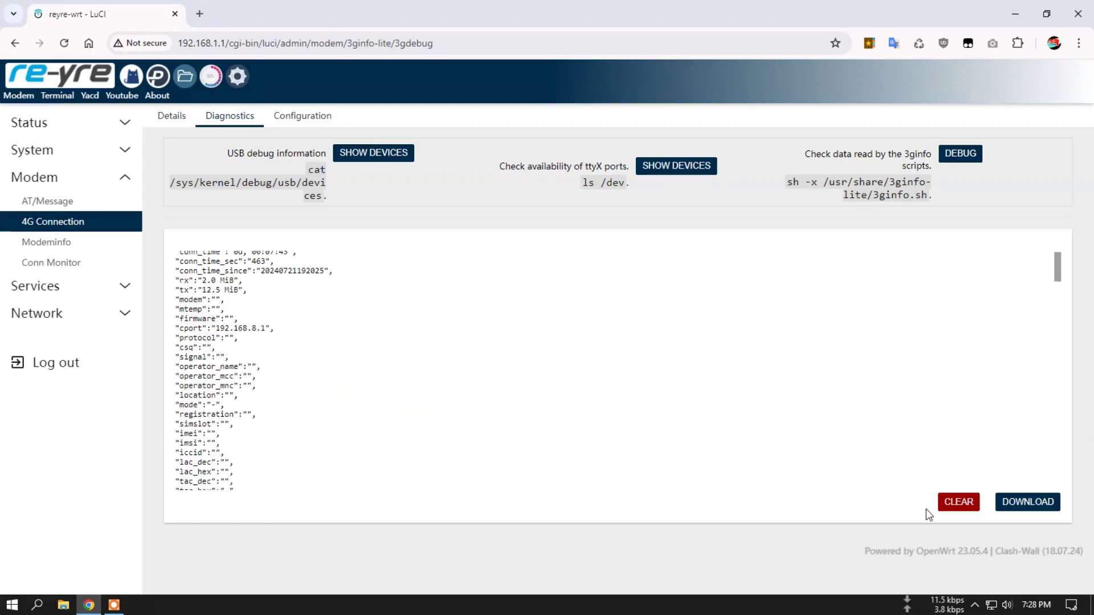
click(955, 513)
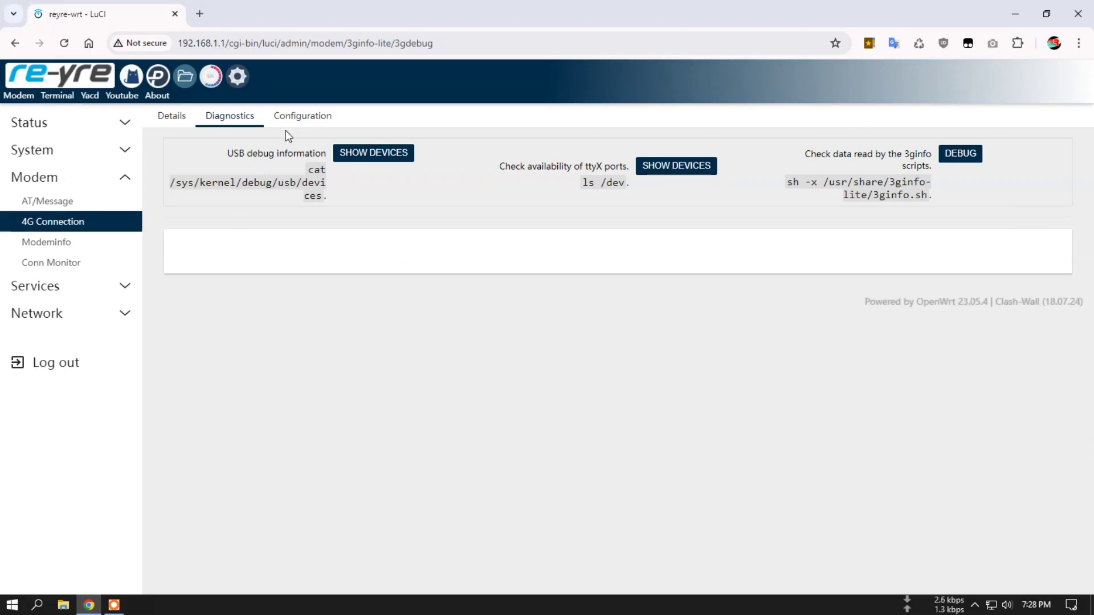
- Check the 4G Connection configuration and its available network interfaces, keeping lan selected
click(297, 116)
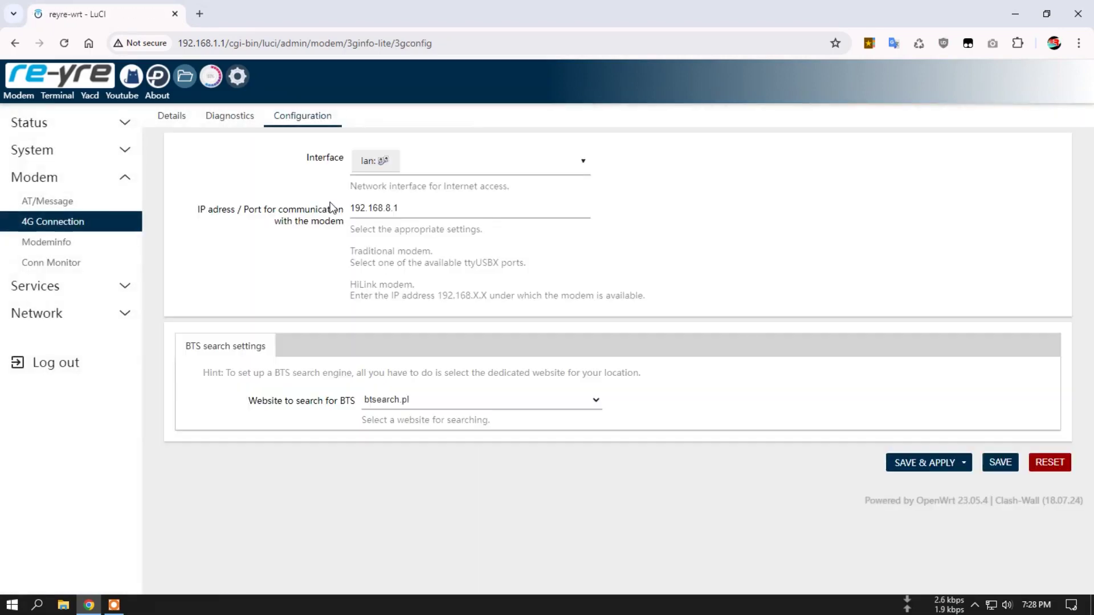
click(419, 165)
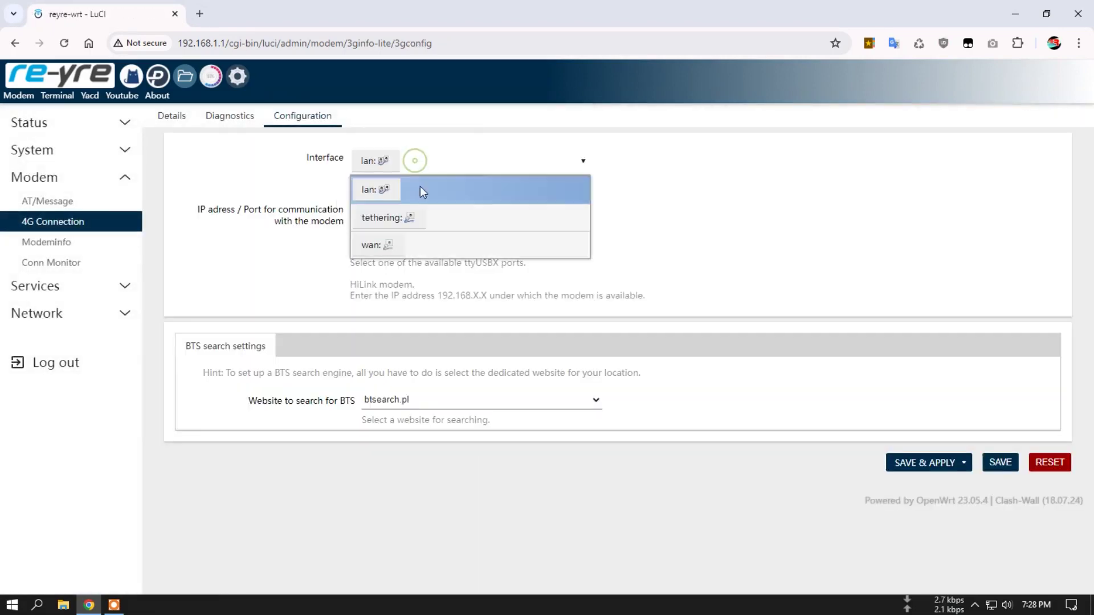
click(238, 279)
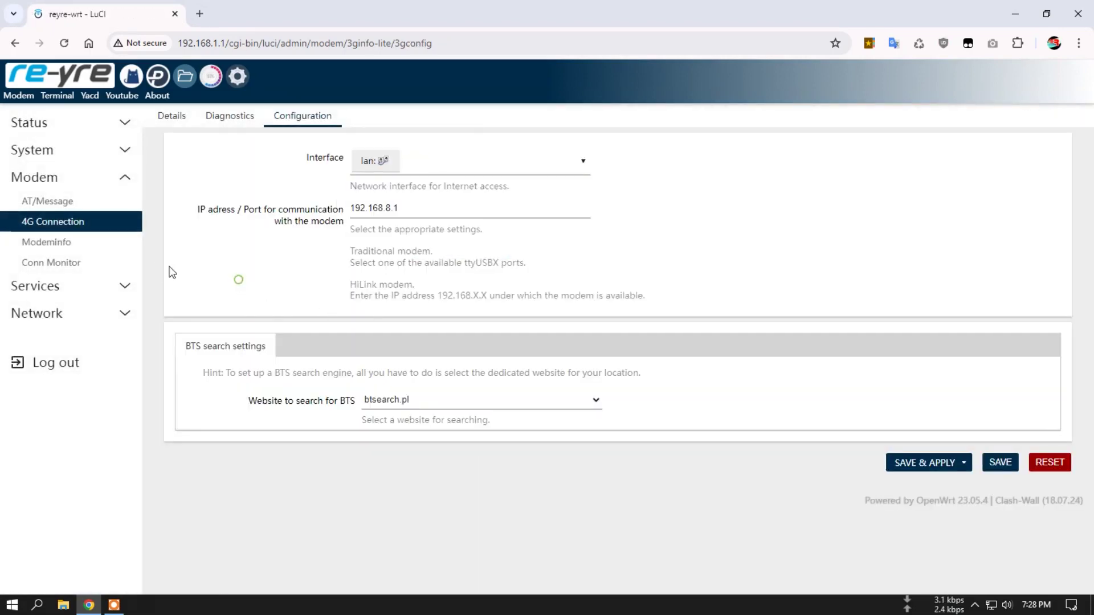
- Review Modeminfo's Network, Hardware and Setup pages, including the available data port options
click(64, 244)
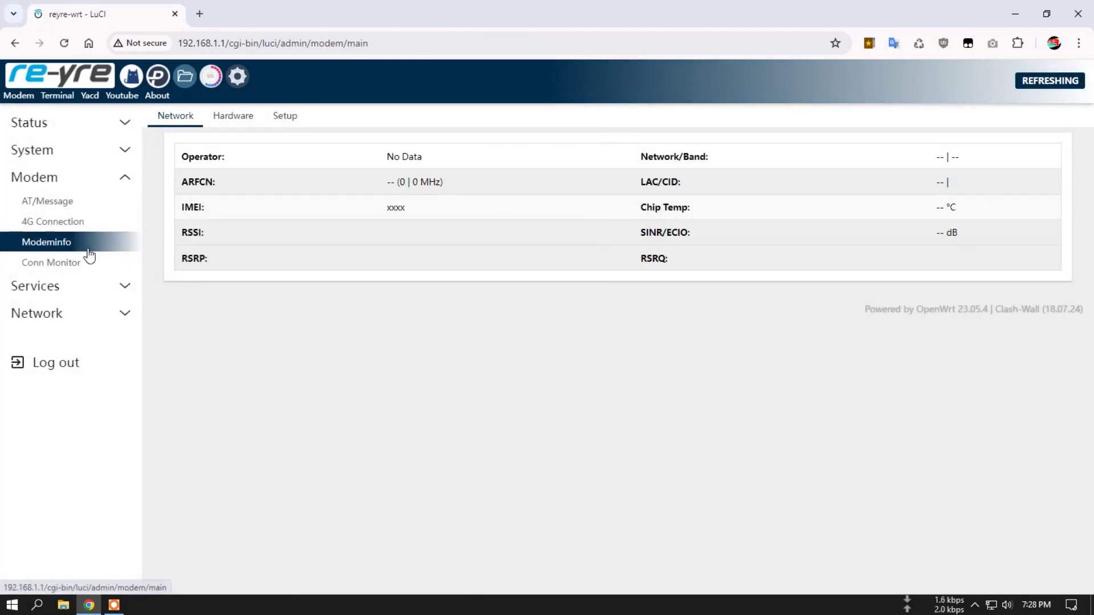
click(239, 121)
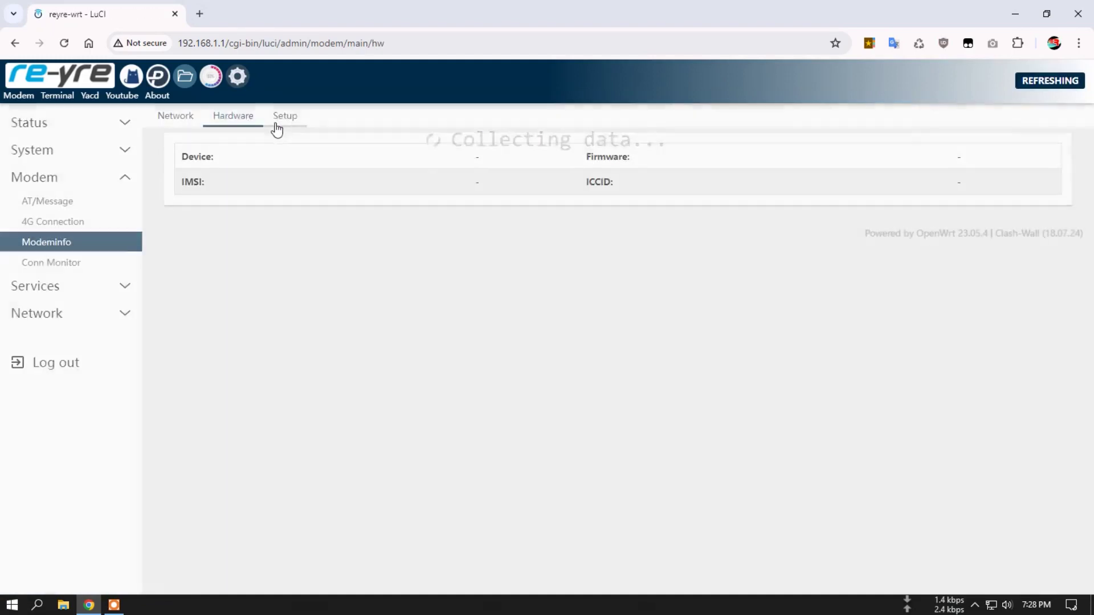
click(285, 121)
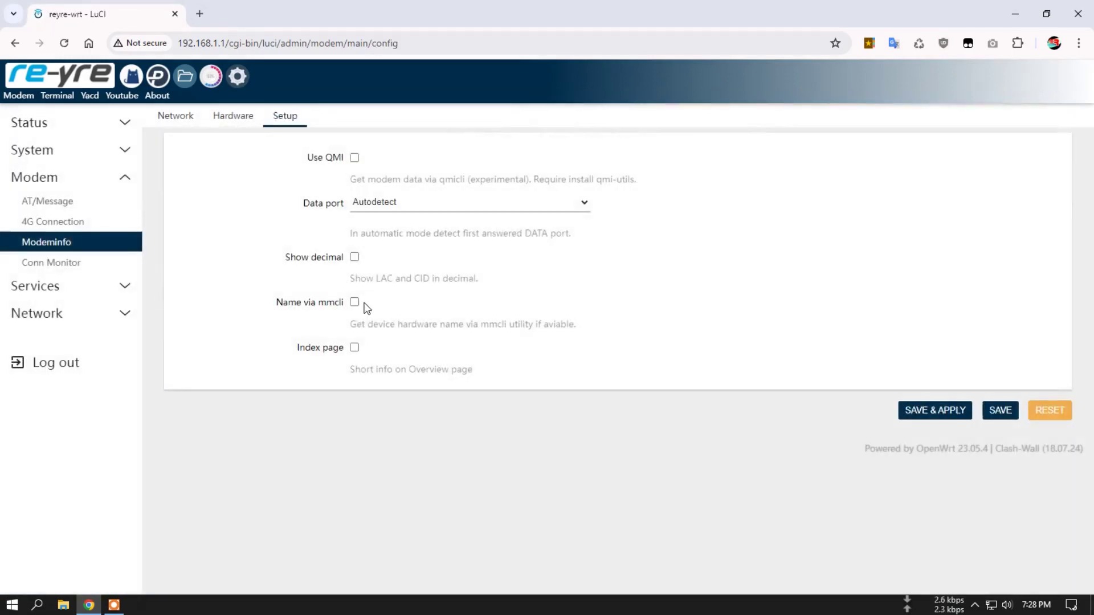
click(444, 204)
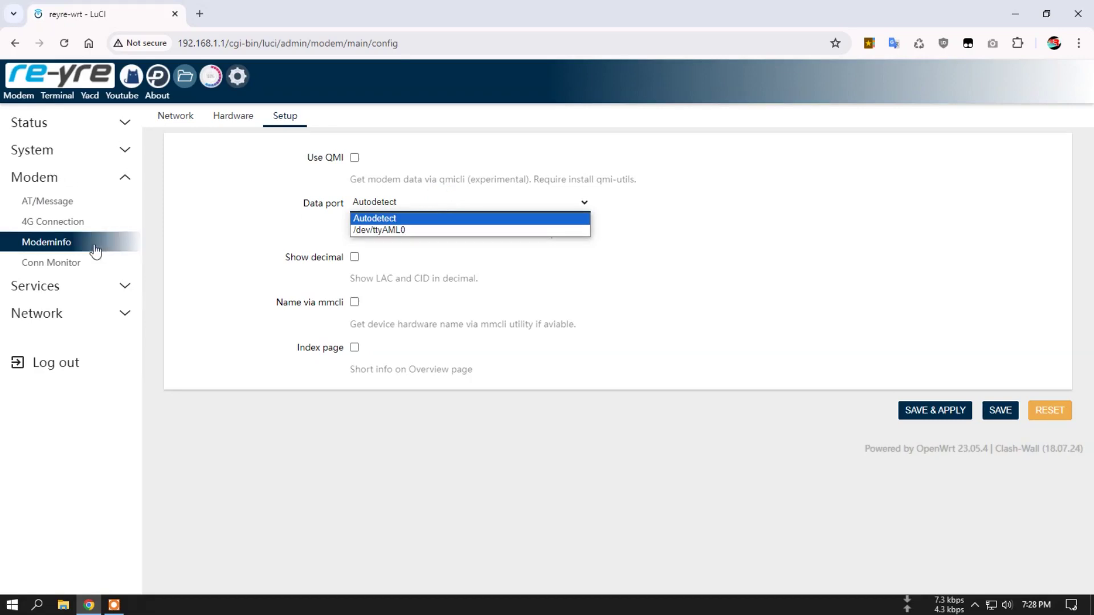
- Set the Conn Monitor's action for failed connection checks to Reboot modem
click(73, 264)
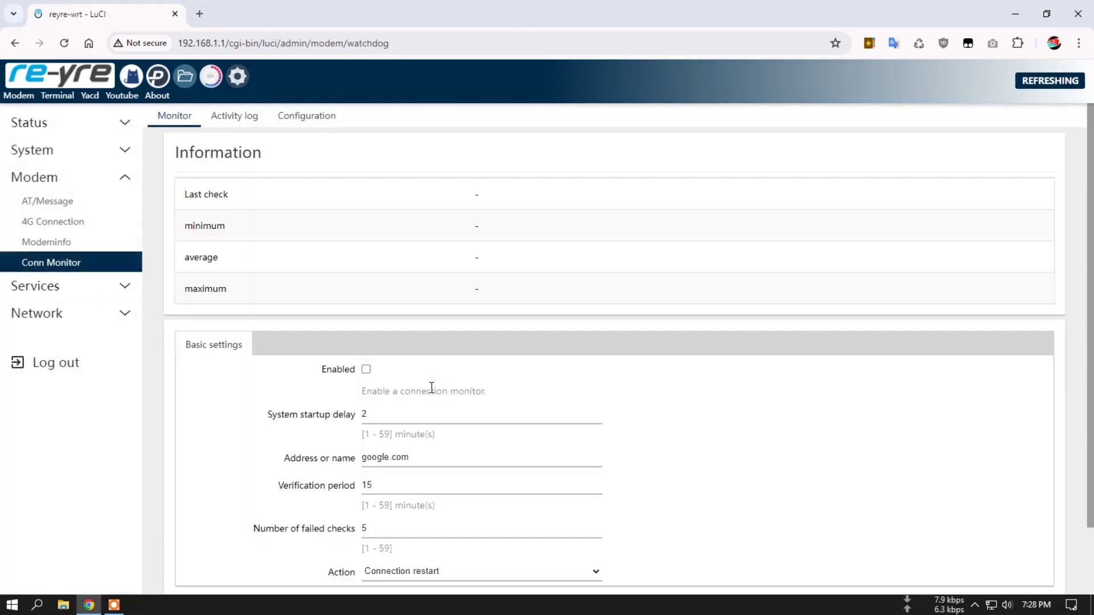
scroll(433, 399, down, 2)
click(428, 494)
click(429, 518)
scroll(333, 516, up, 2)
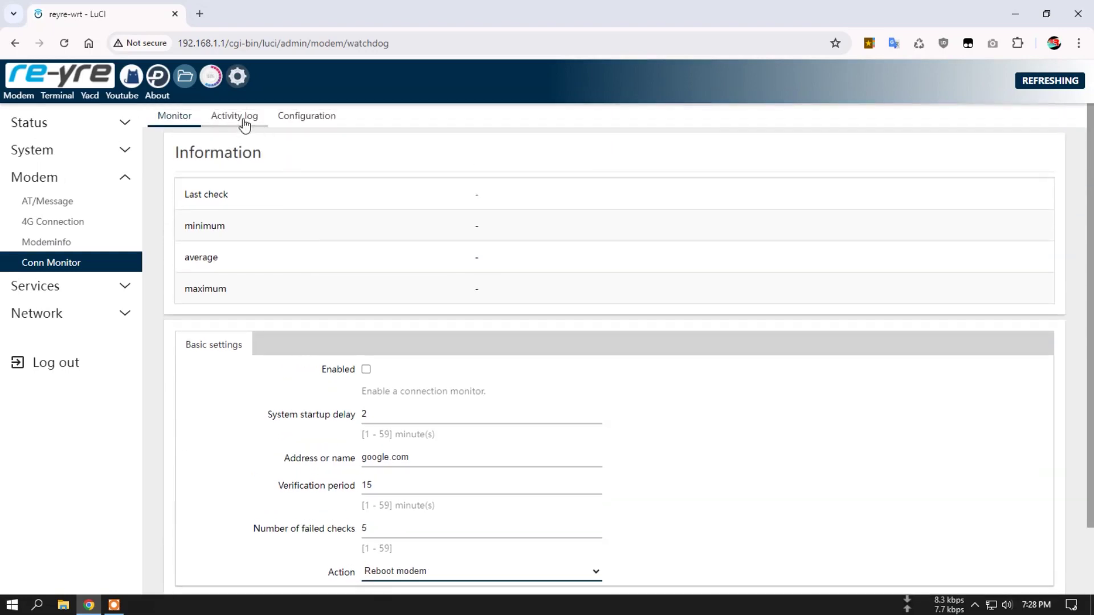
- Check the Conn Monitor's activity log and its interface and modem restart configuration
click(246, 126)
click(307, 121)
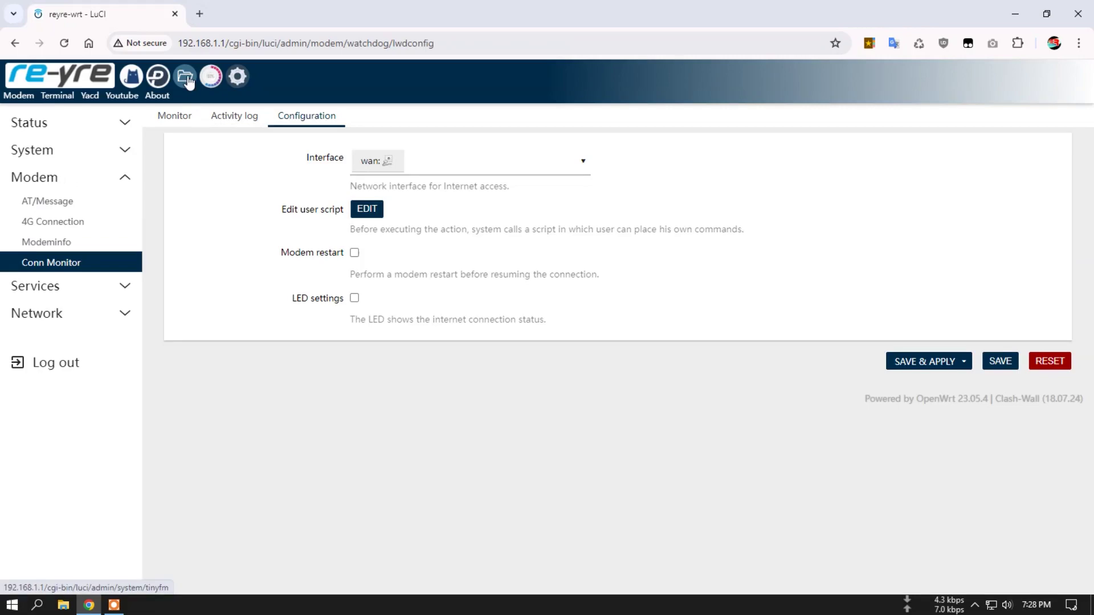
- View the script huawei.py in /usr/bin with the File Manager and examine its router IP and login lines
click(187, 77)
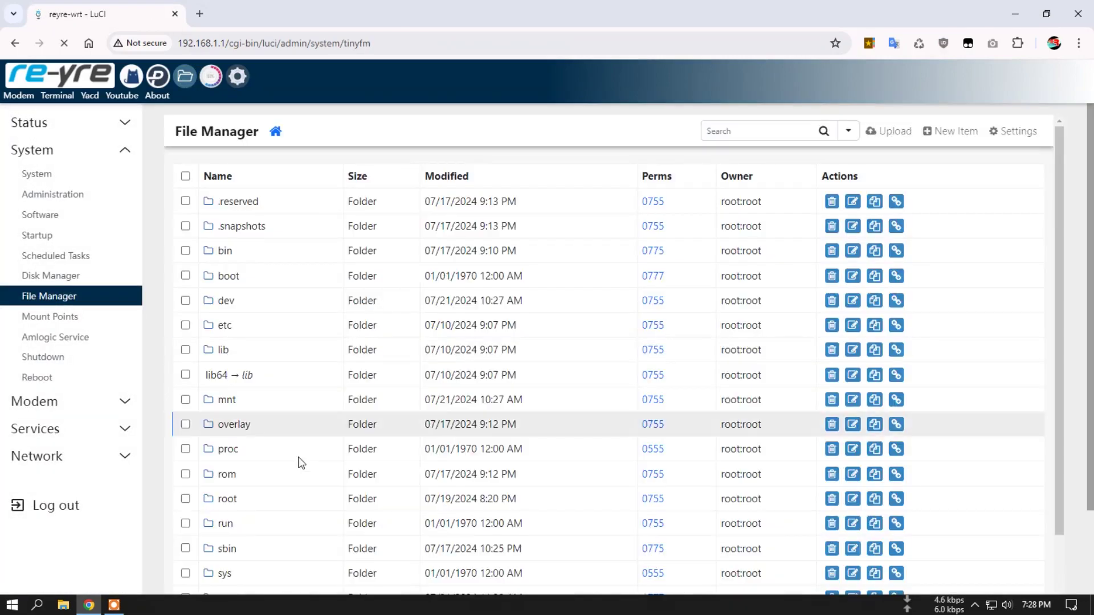
scroll(268, 478, down, 2)
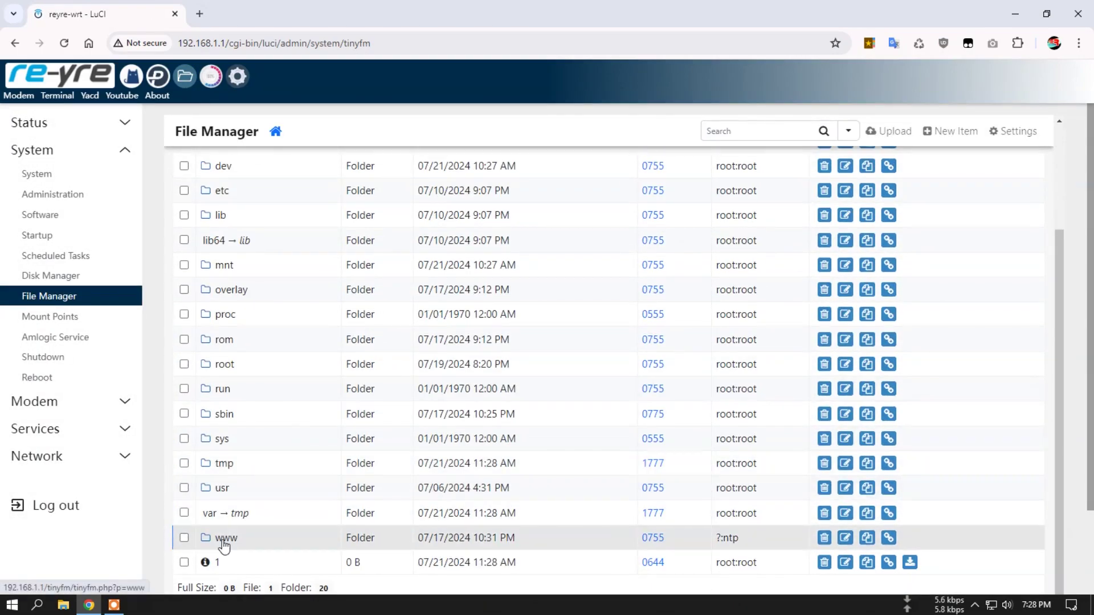
click(222, 489)
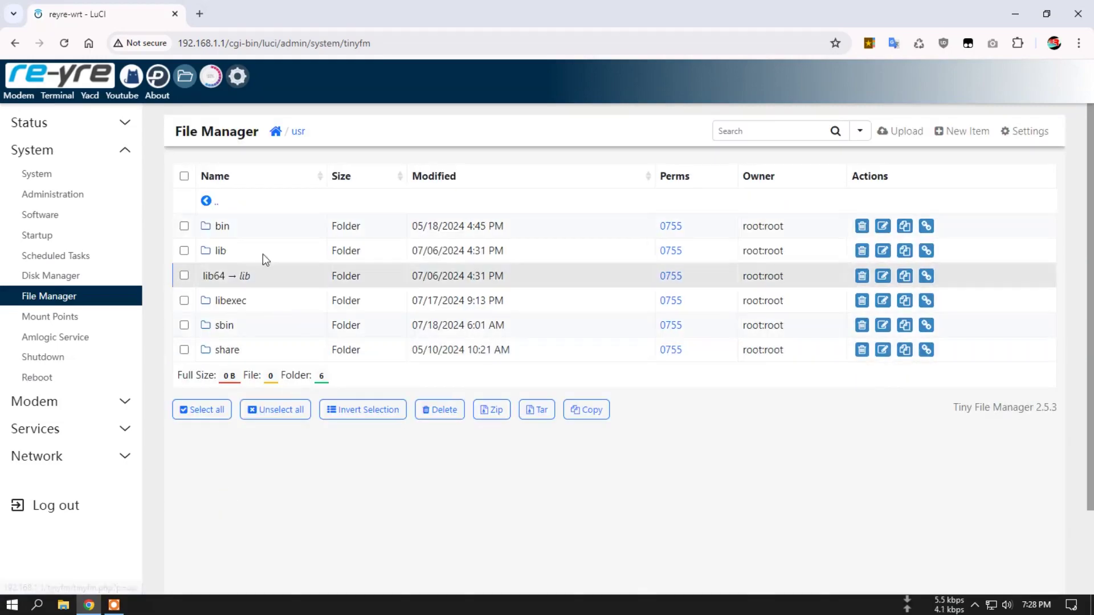
click(222, 227)
scroll(281, 354, down, 20)
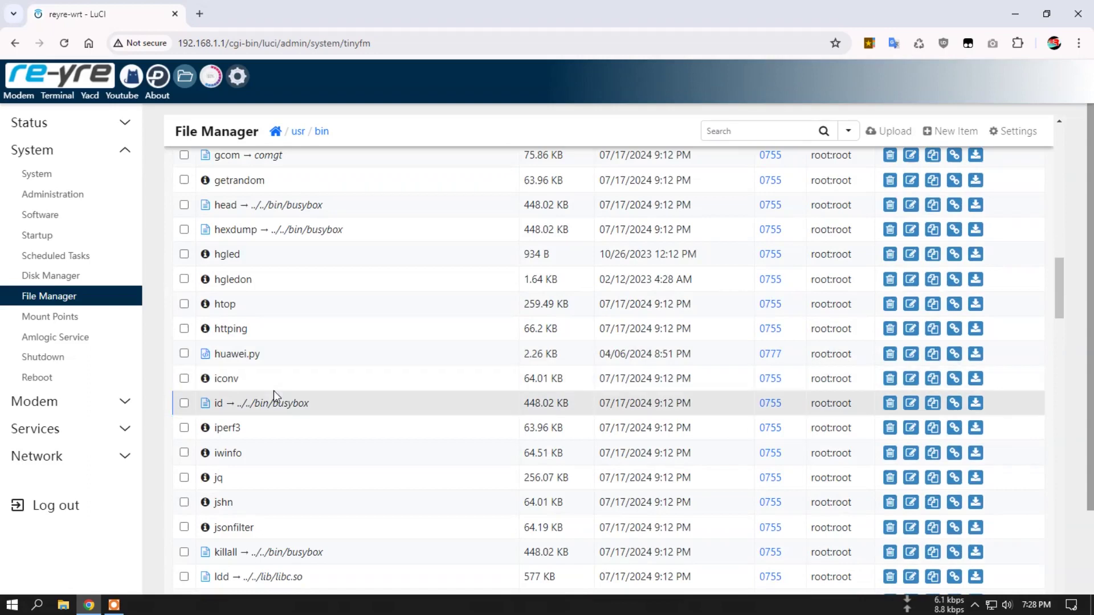
click(231, 357)
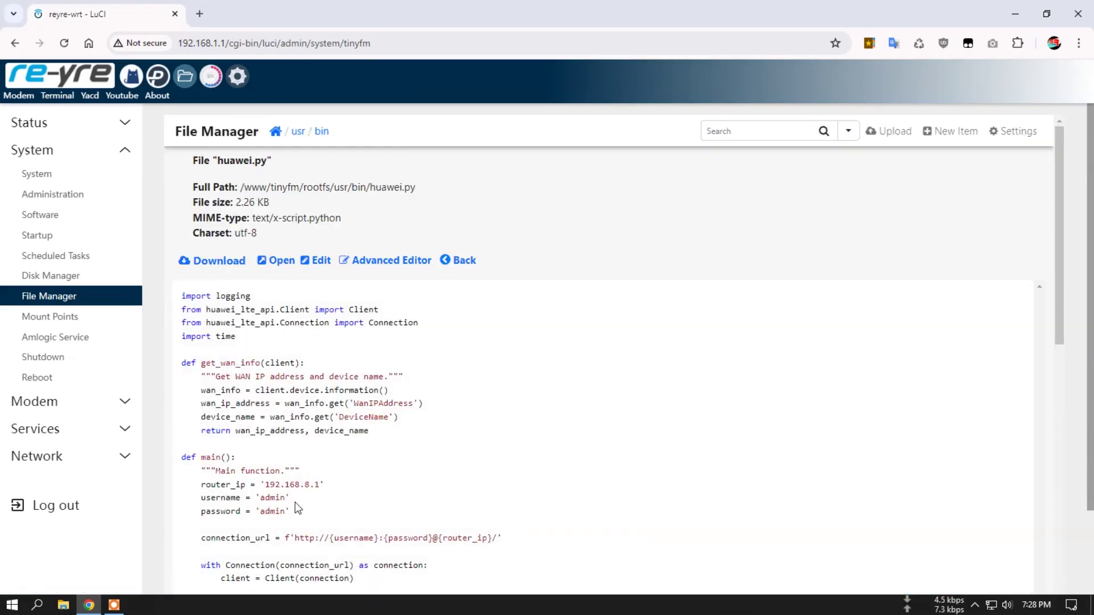
drag(289, 512, 198, 484)
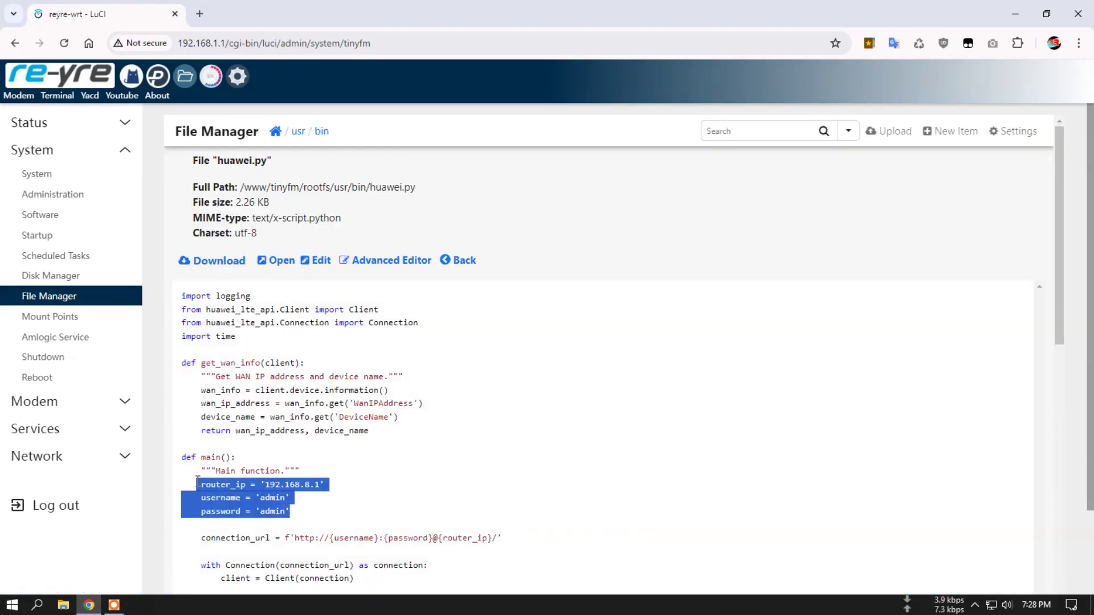
click(392, 508)
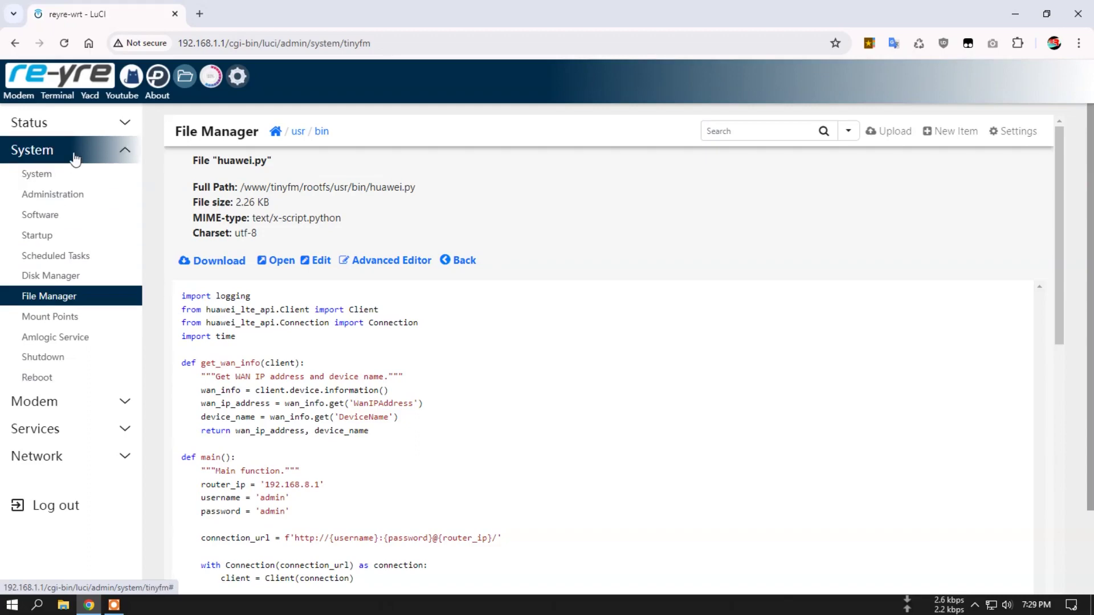
- Return to the Conn Monitor and go through its activity log and configuration again
click(66, 402)
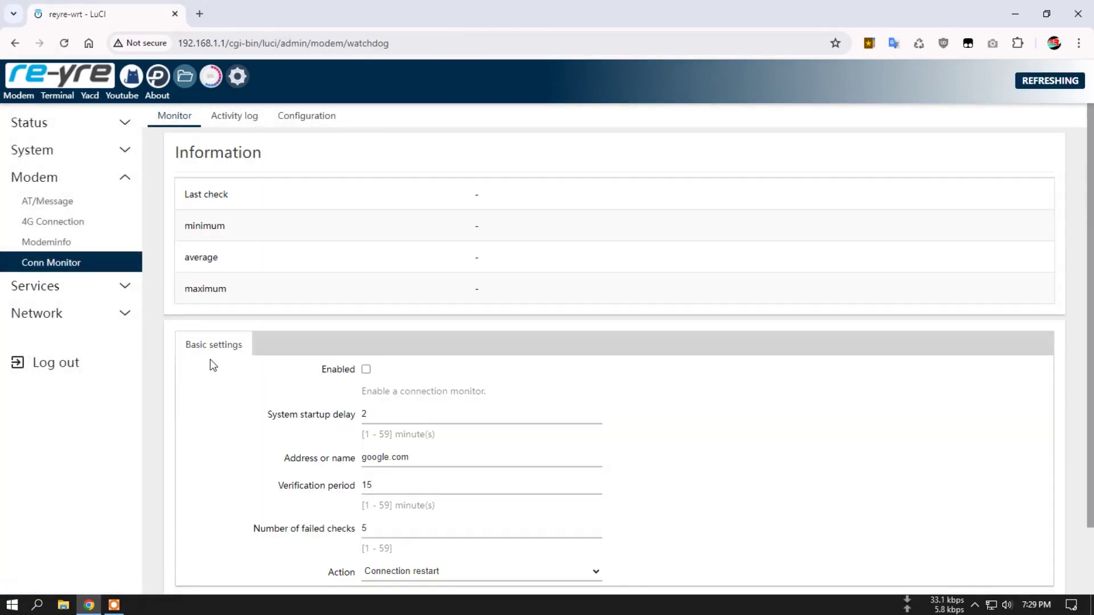
click(254, 117)
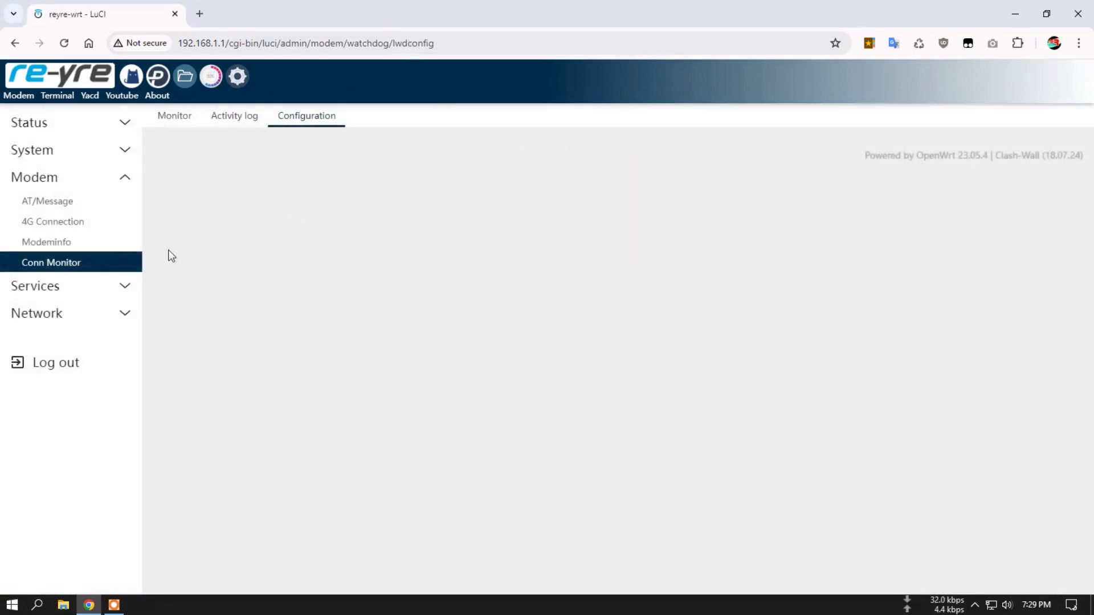
- Delete the Xray Shunt node from Pass Wall's node list
click(66, 286)
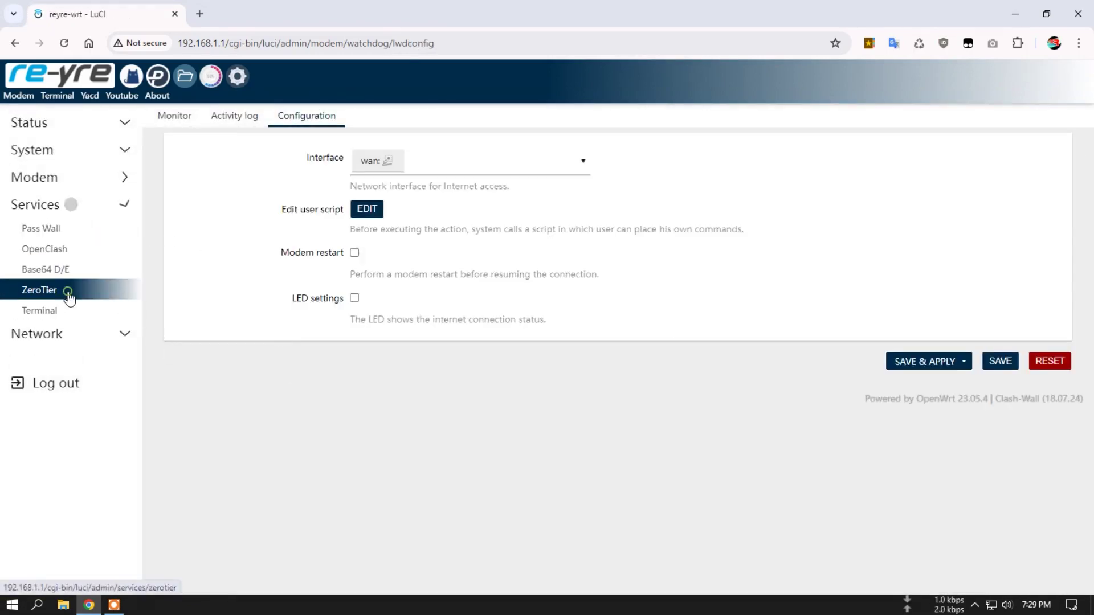
click(87, 233)
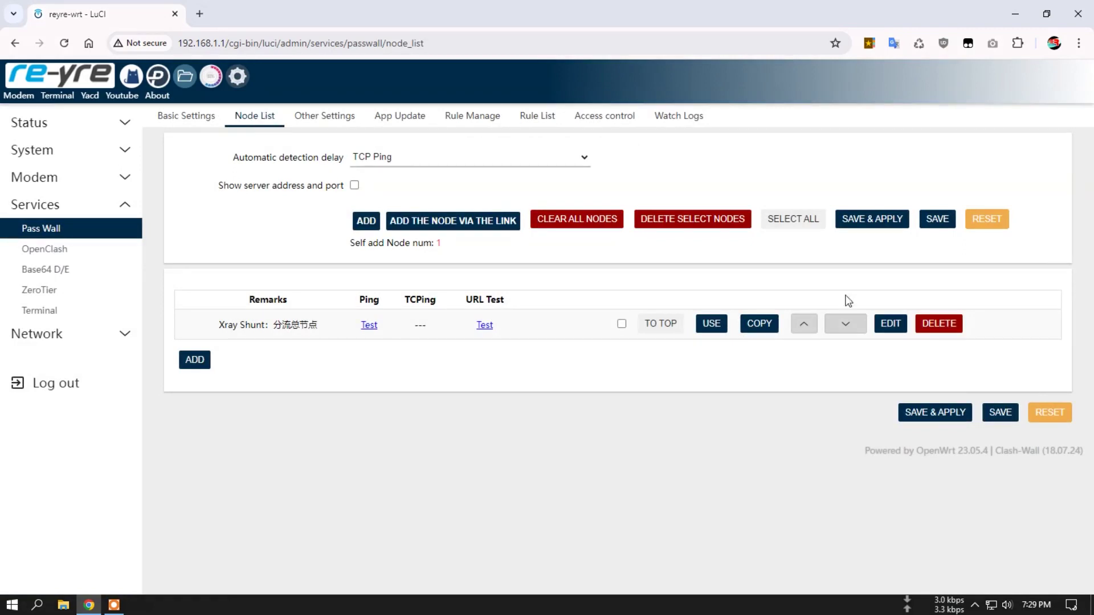
click(936, 324)
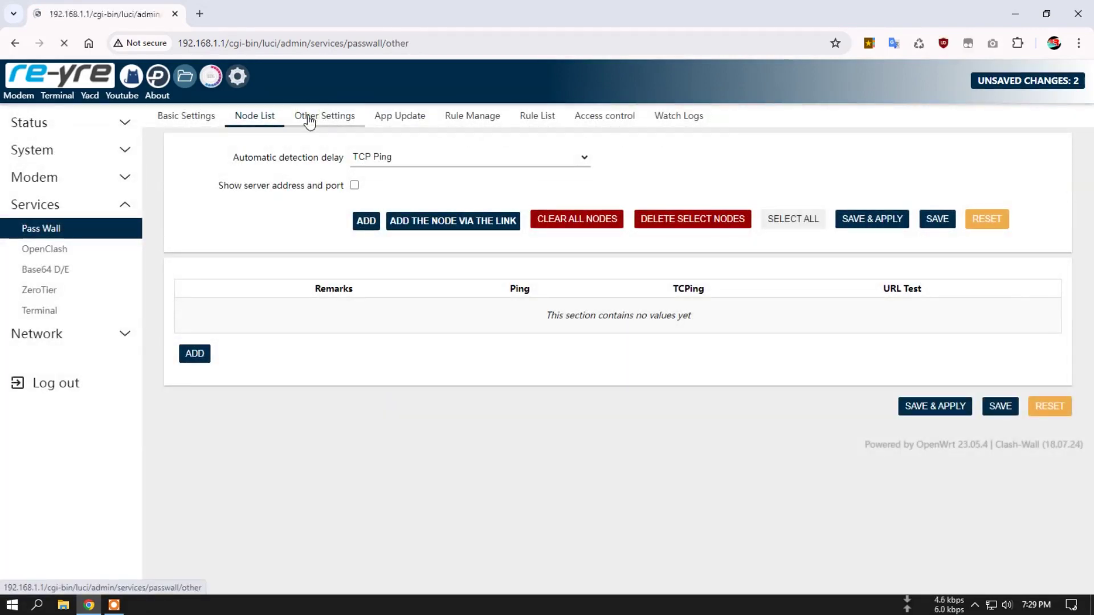
- Review Pass Wall's Other Settings, App Update and Rule Manage pages
scroll(688, 394, down, 10)
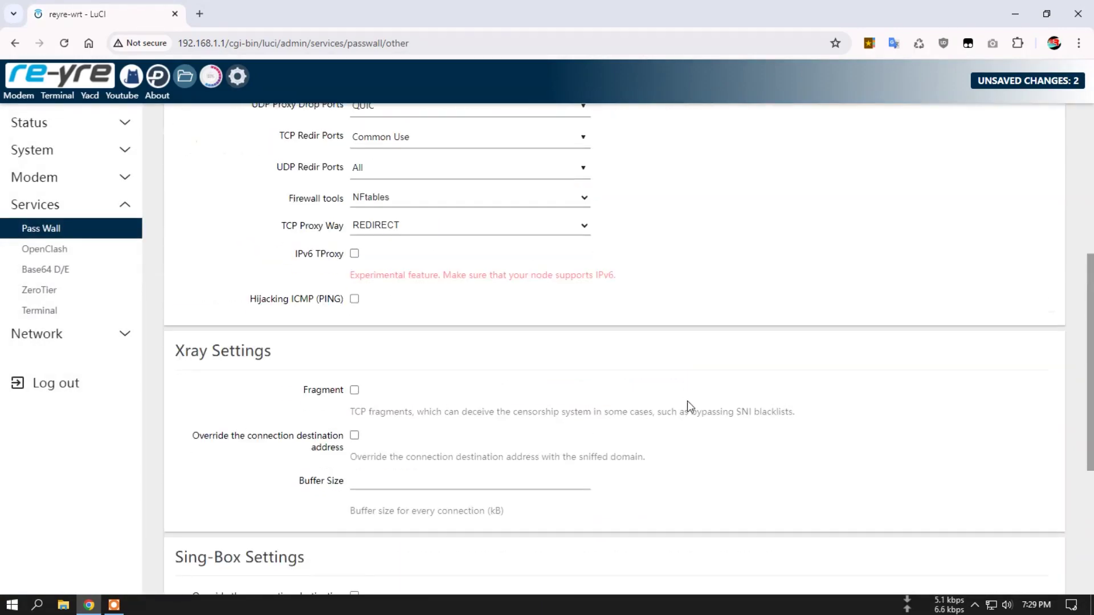
scroll(689, 402, up, 10)
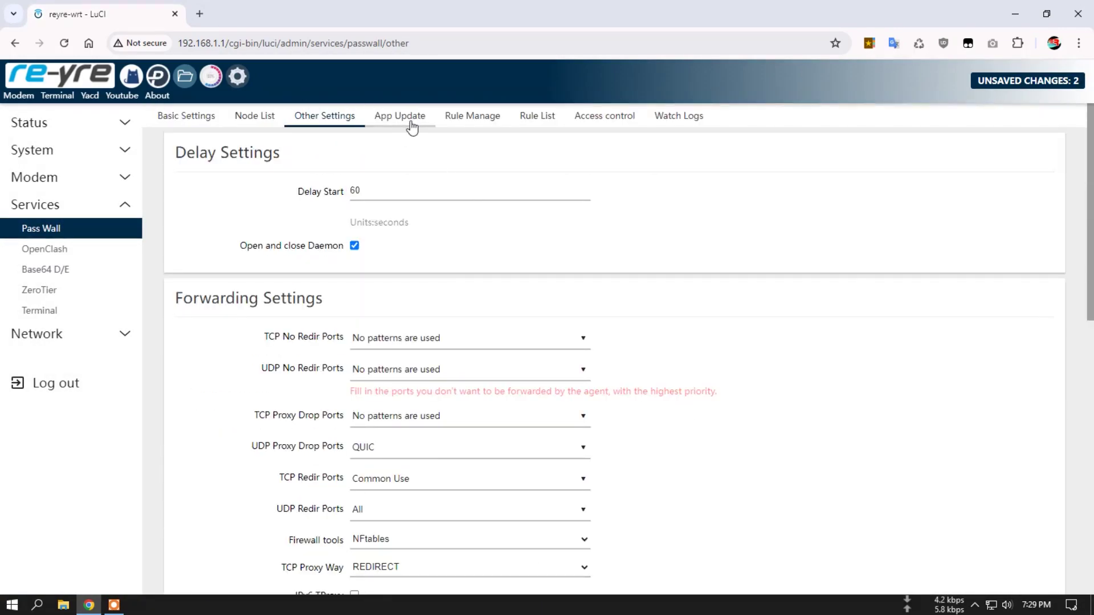
click(412, 120)
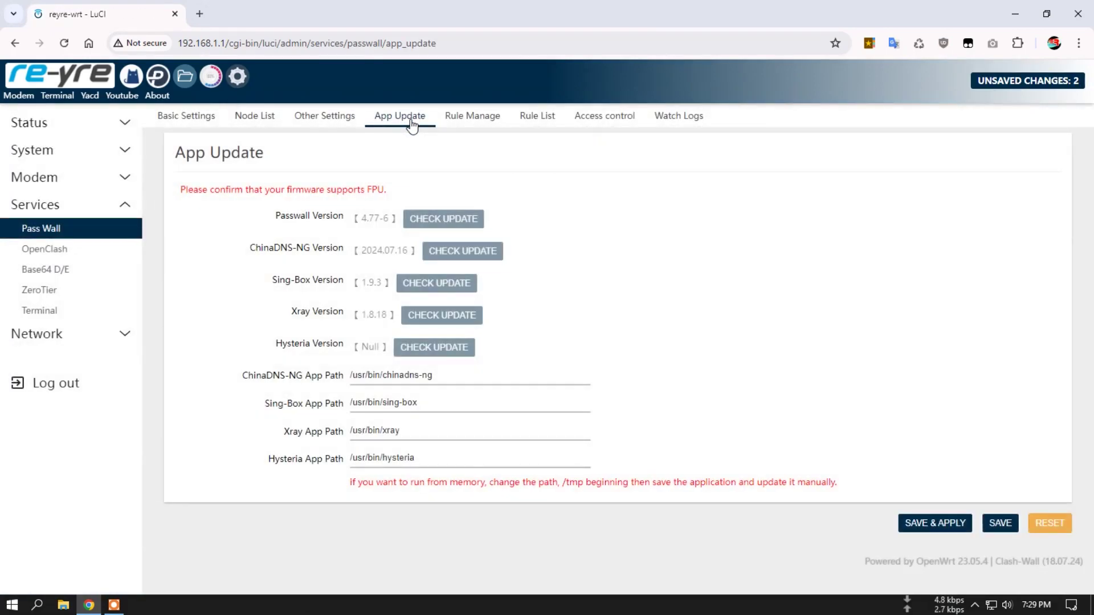
click(472, 117)
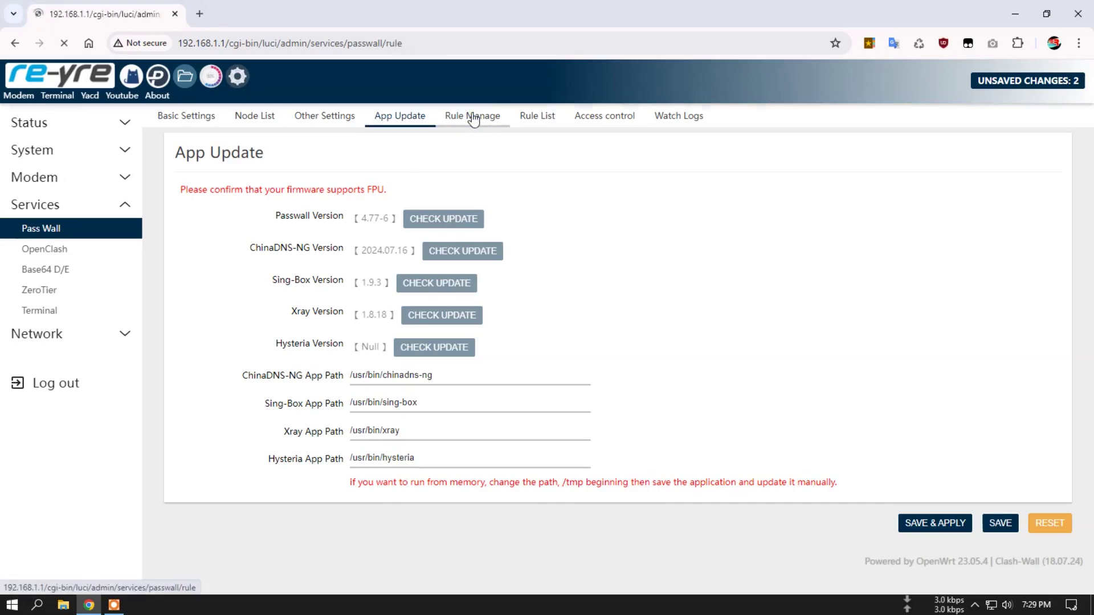
- Look through Pass Wall's rule lists, including the proxy, block, LAN IP, GFW and China lists
click(536, 118)
key(a)
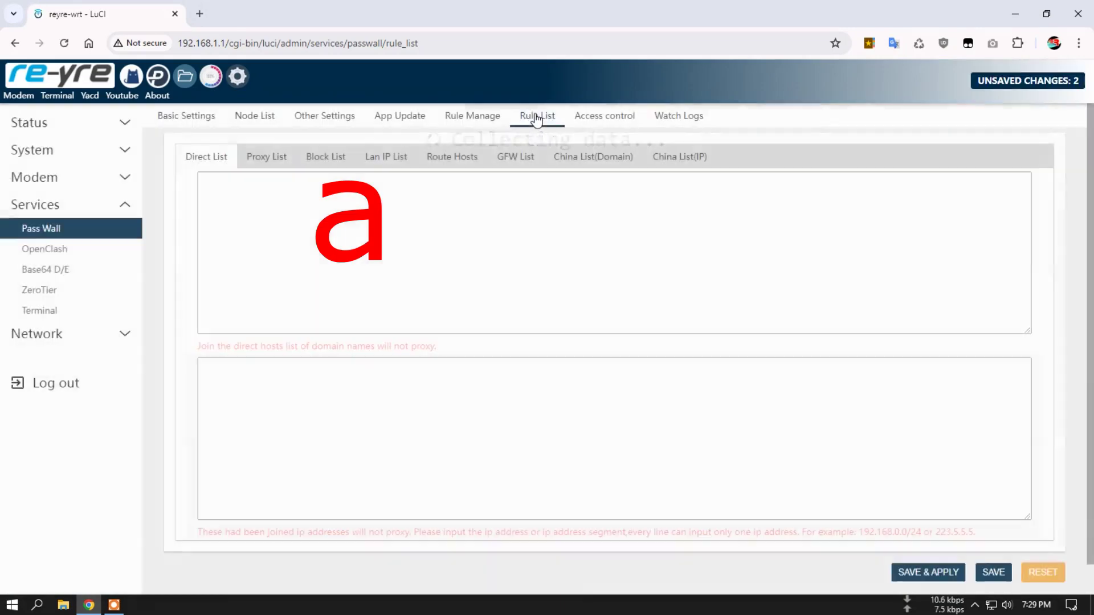
click(330, 165)
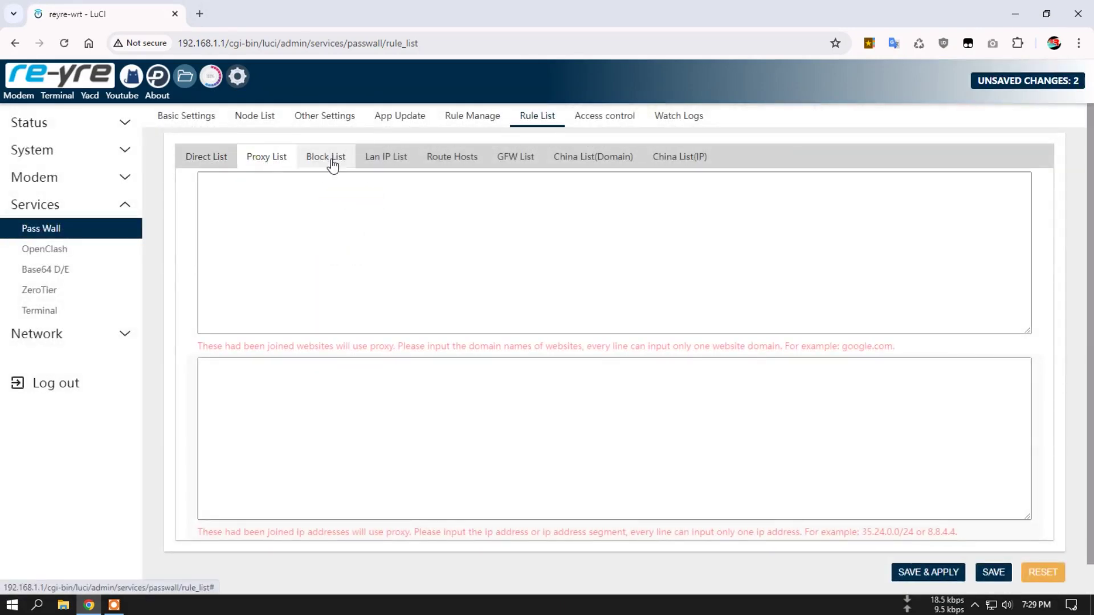
click(380, 165)
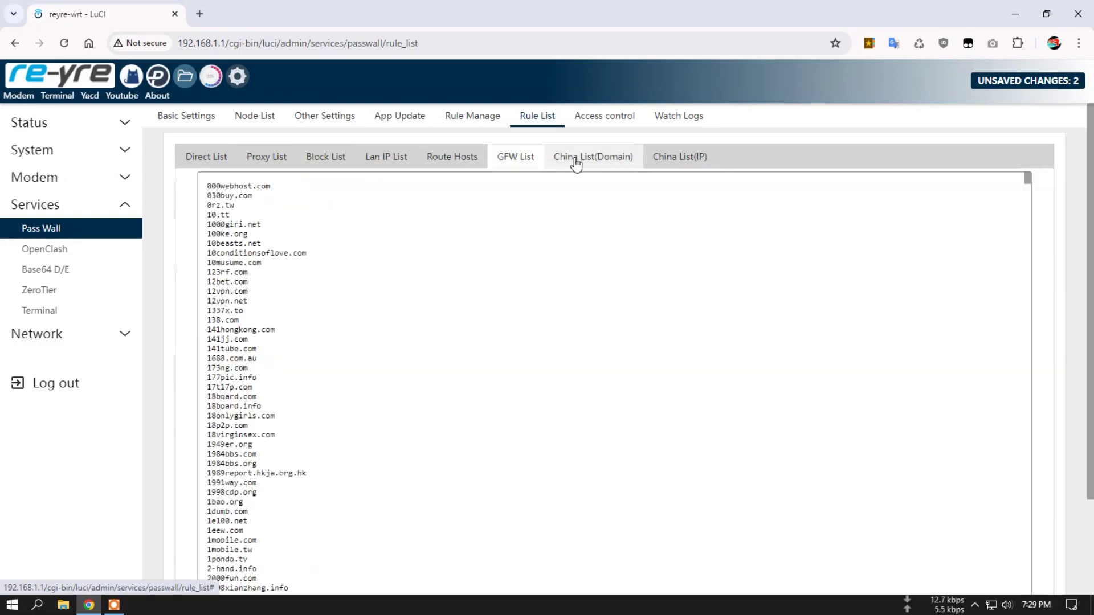
click(581, 163)
click(666, 163)
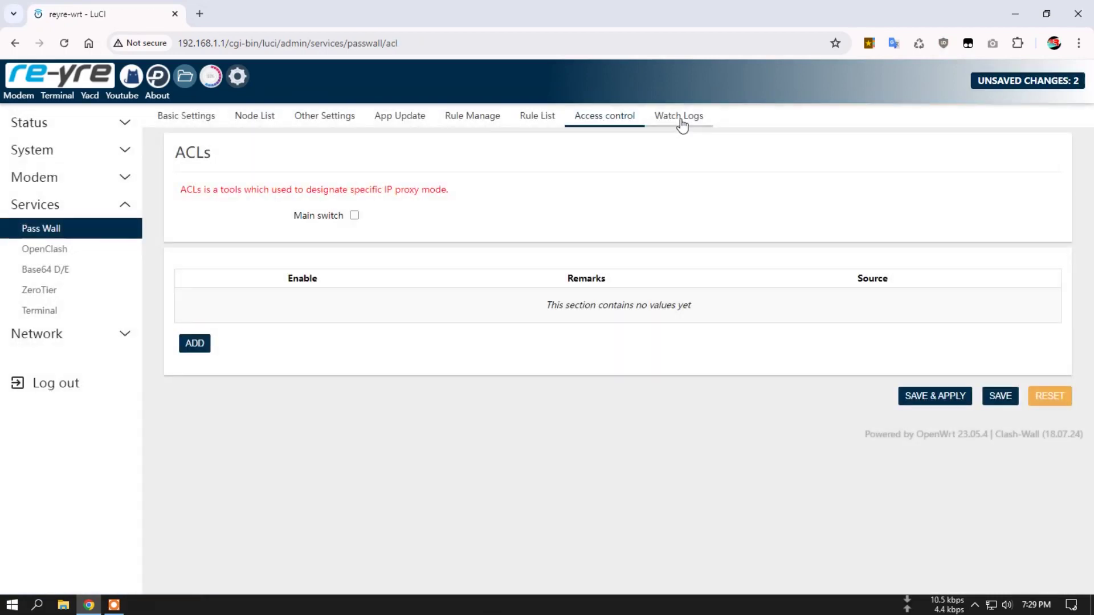
- Clear the Pass Wall logs
click(682, 124)
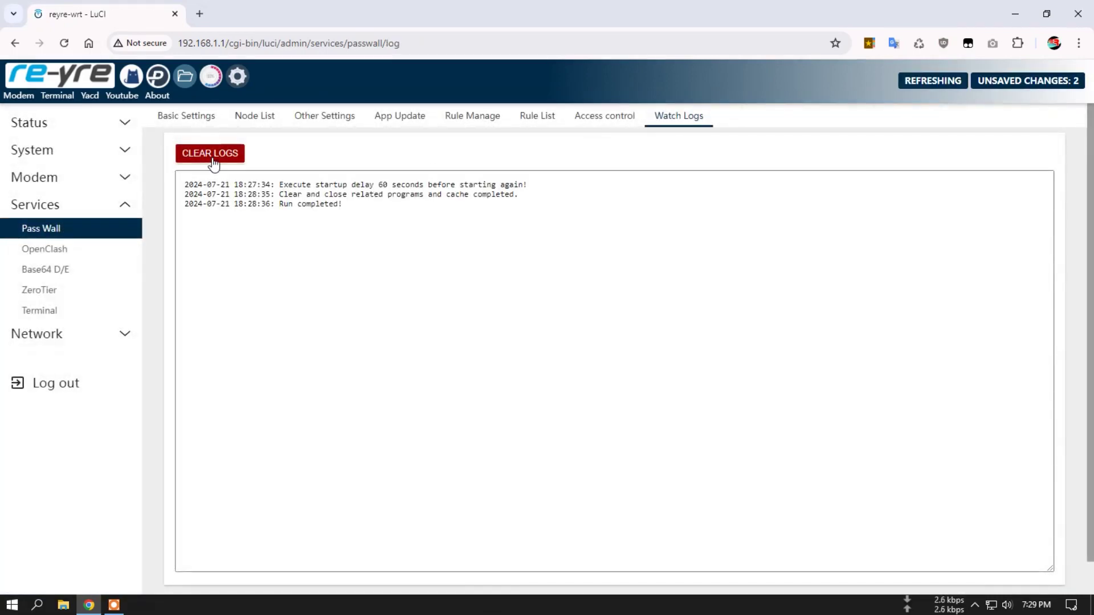
click(213, 163)
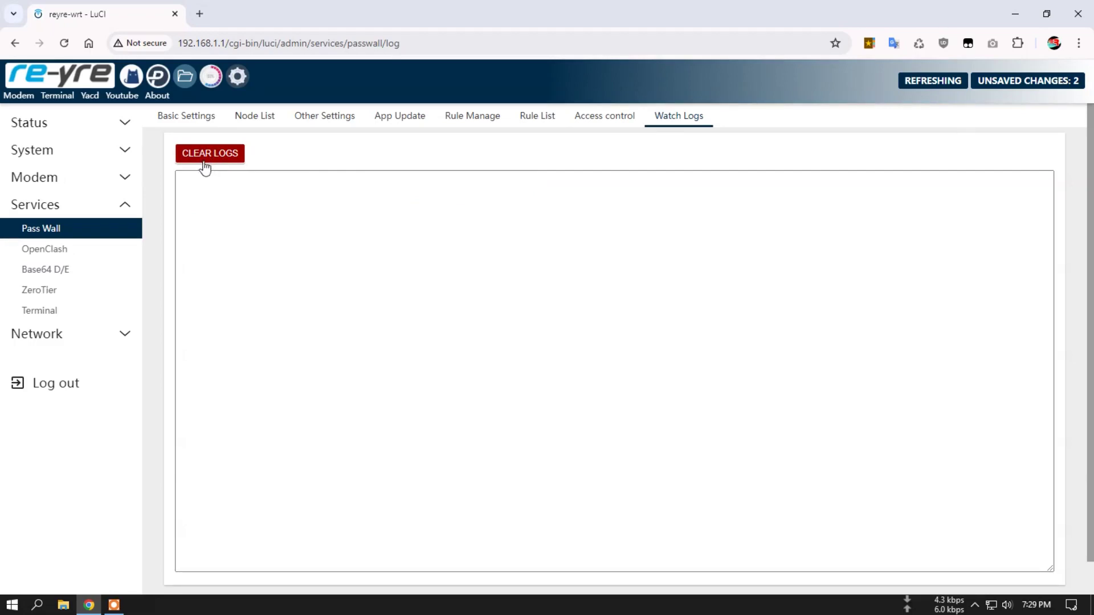
- Apply the pending Pass Wall configuration changes unchecked and clear the resulting log entries
click(1029, 83)
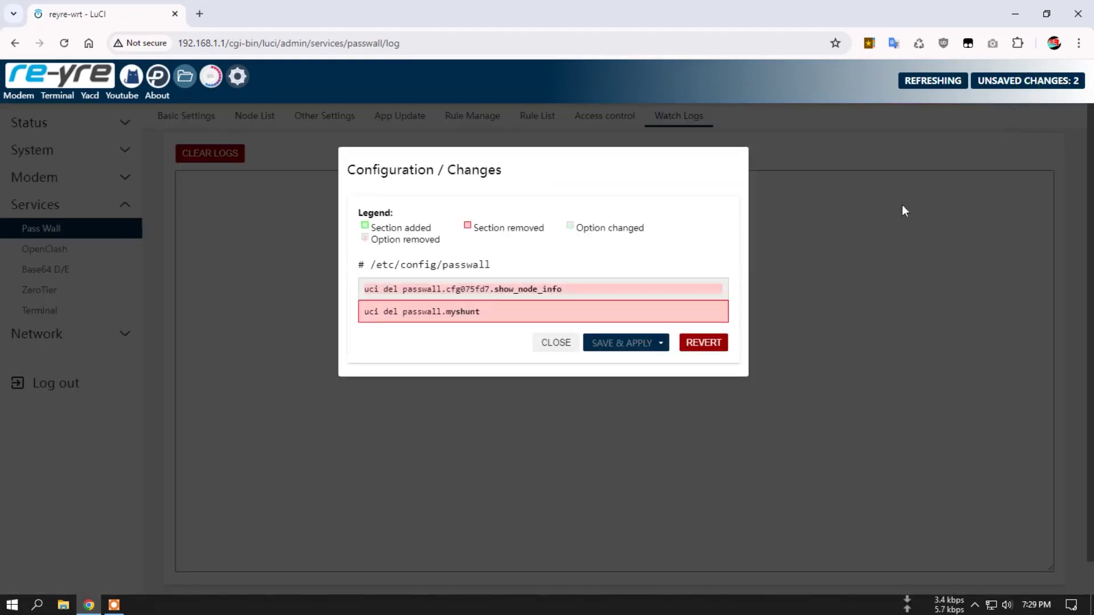
click(660, 344)
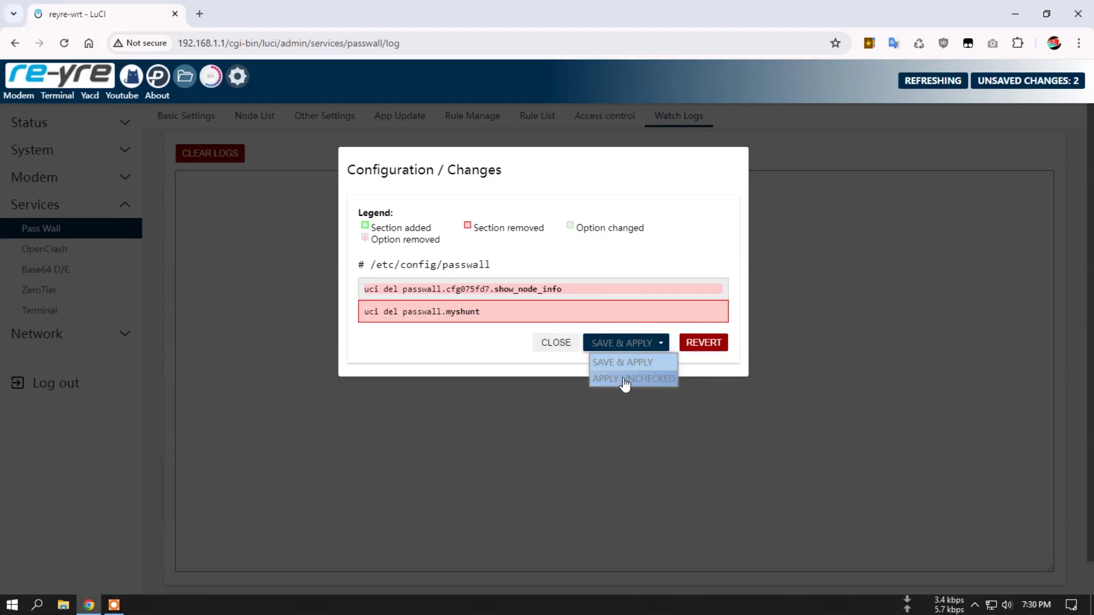
click(624, 377)
click(612, 342)
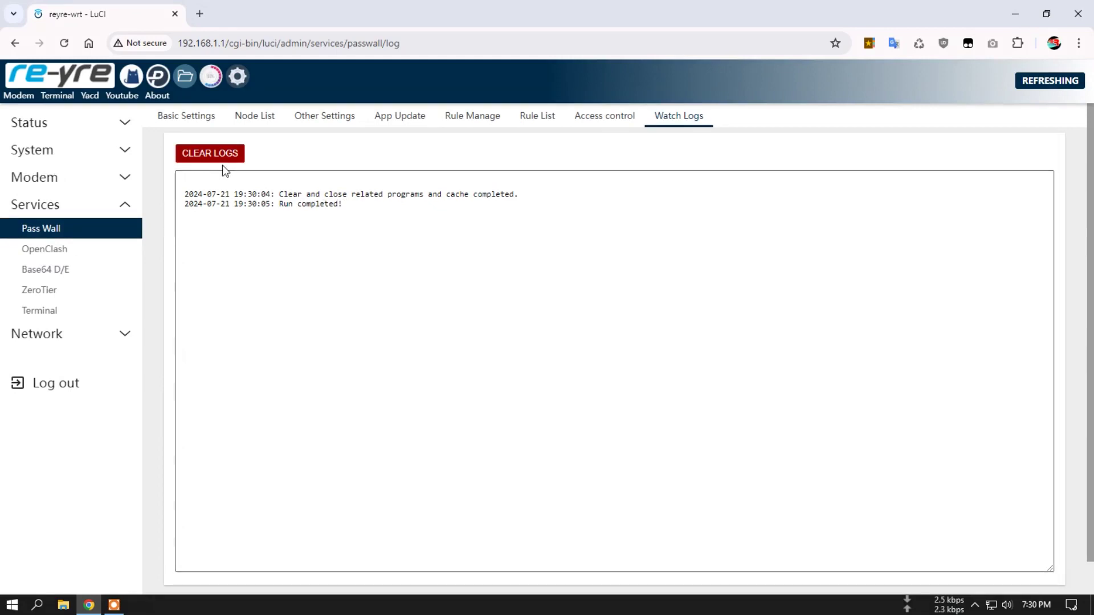
click(222, 159)
- Review OpenClash's overview and its plugin settings from Operation Mode through Chnroute Update
click(35, 251)
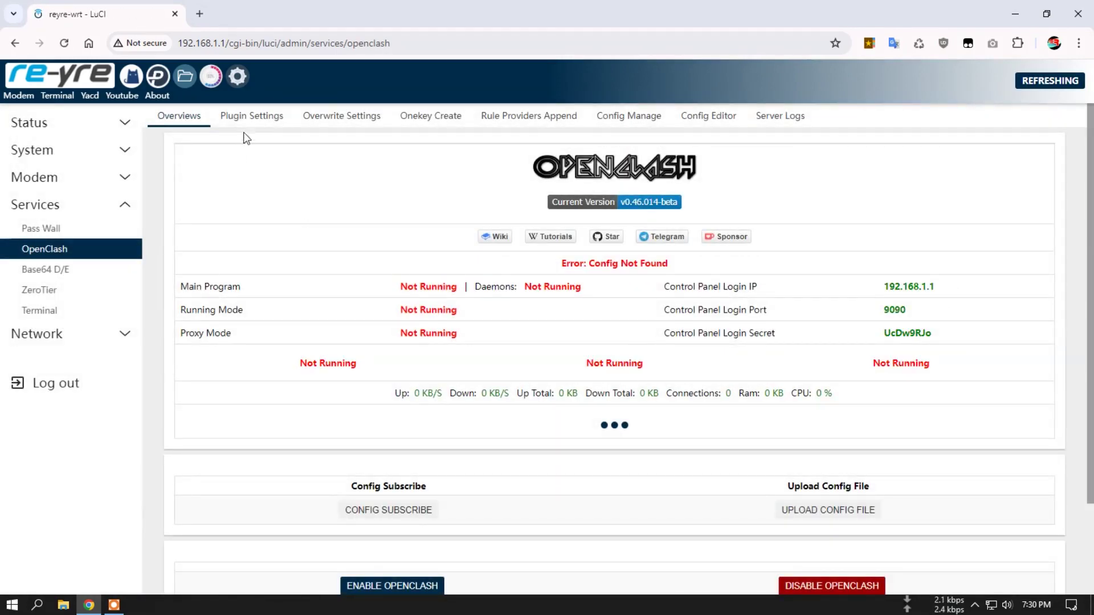
click(245, 121)
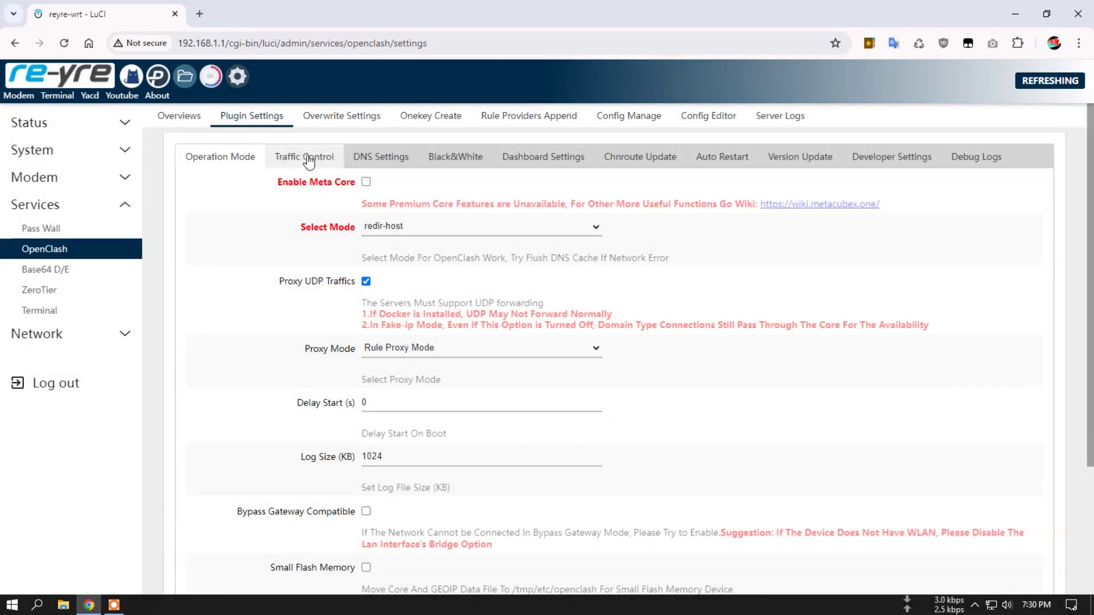
click(329, 159)
click(392, 163)
click(449, 167)
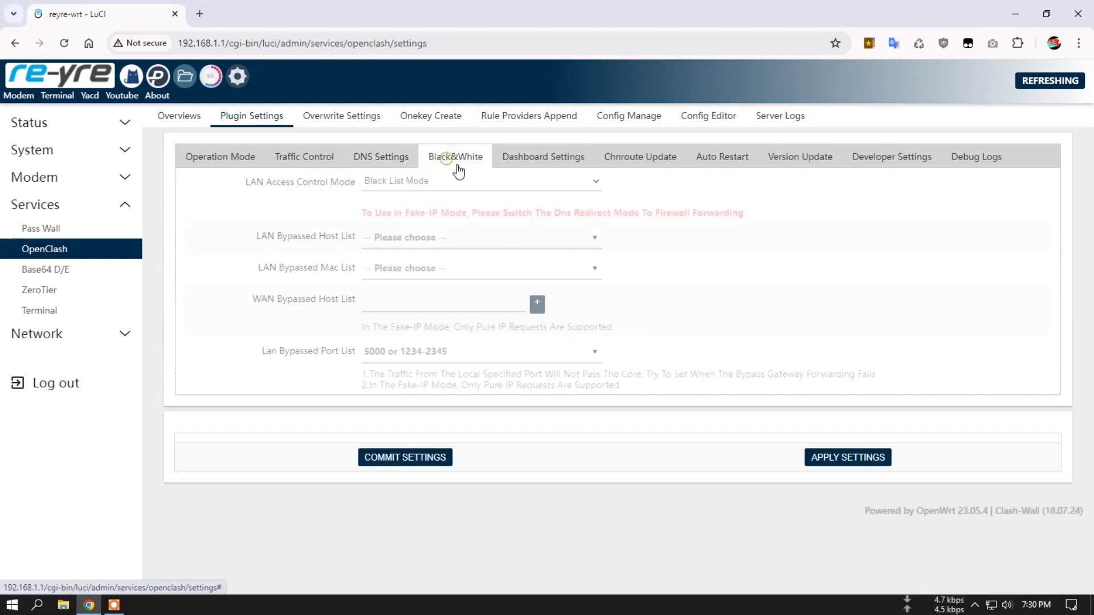
click(524, 155)
click(632, 161)
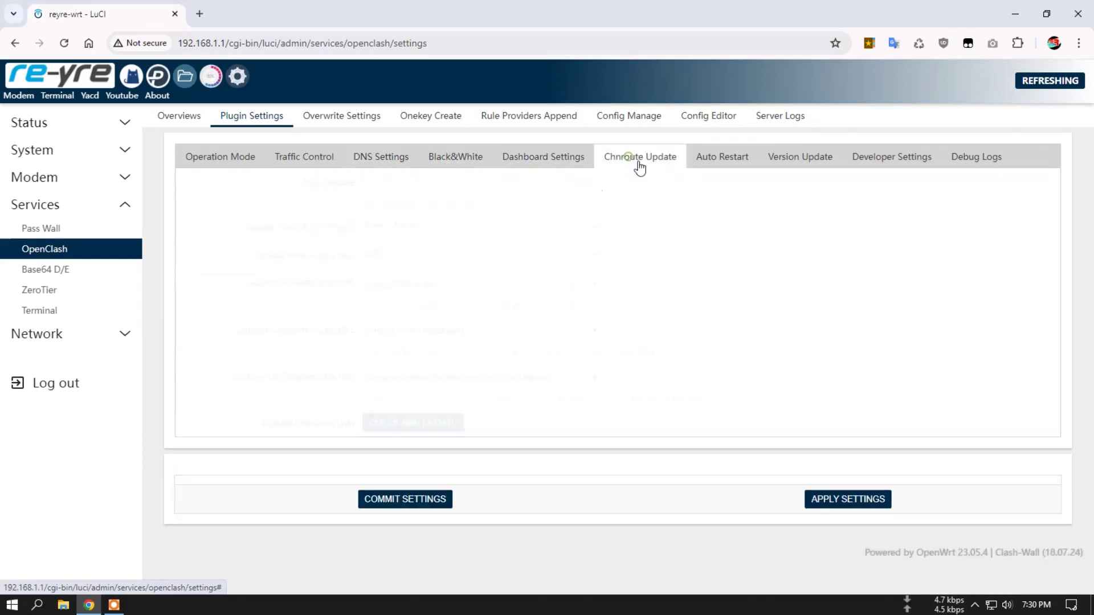
- Review OpenClash's Auto Restart, Version Update, Developer Settings and Debug Logs plugin pages, including the core and client versions
click(728, 158)
click(809, 162)
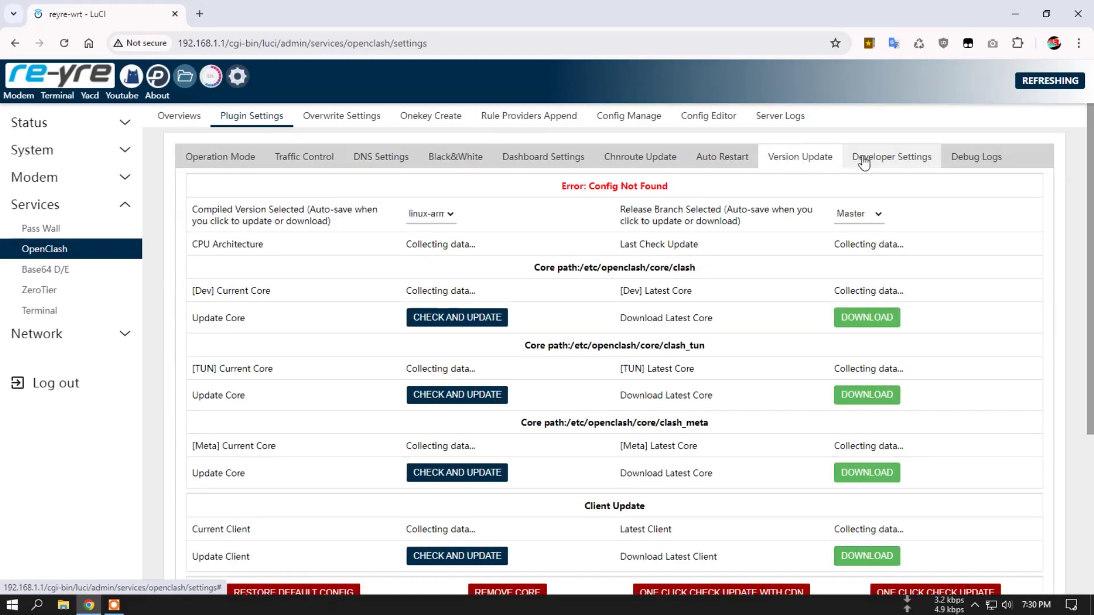
scroll(749, 319, down, 1)
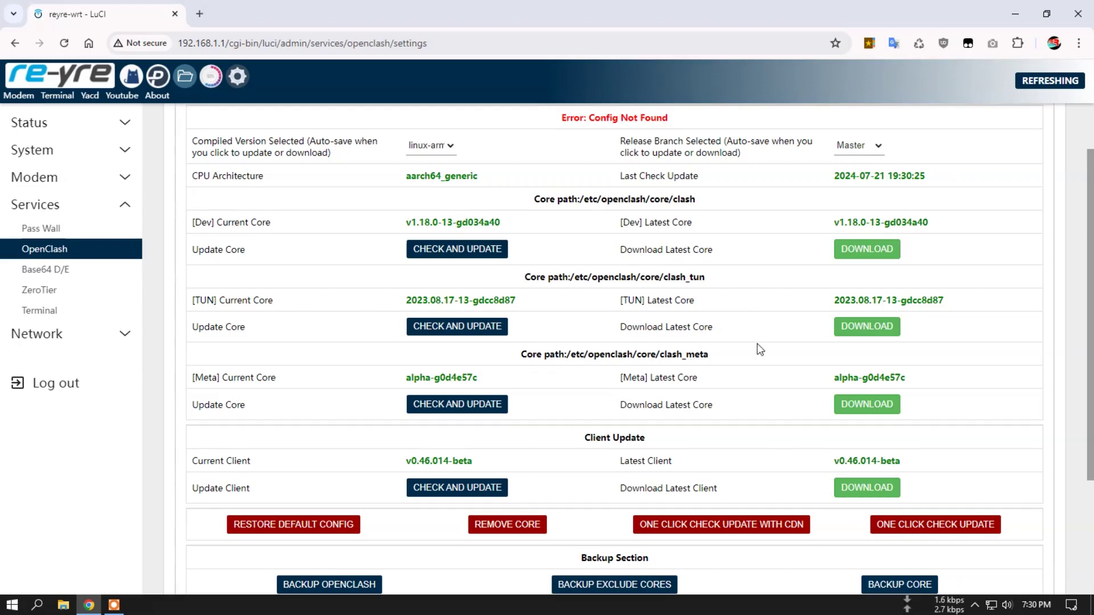
scroll(756, 342, up, 1)
click(903, 161)
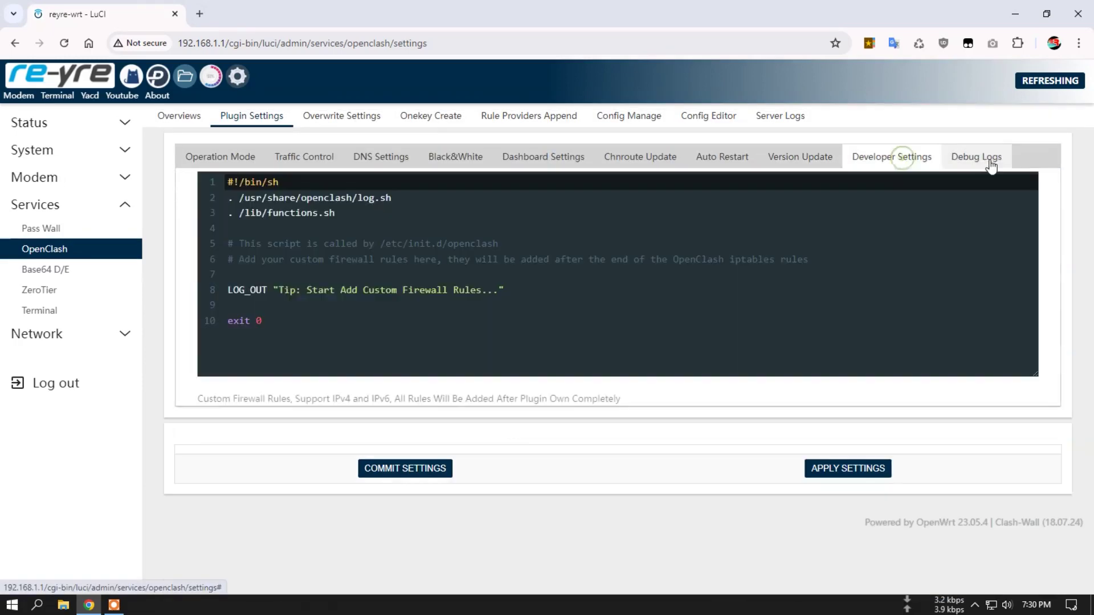
click(987, 162)
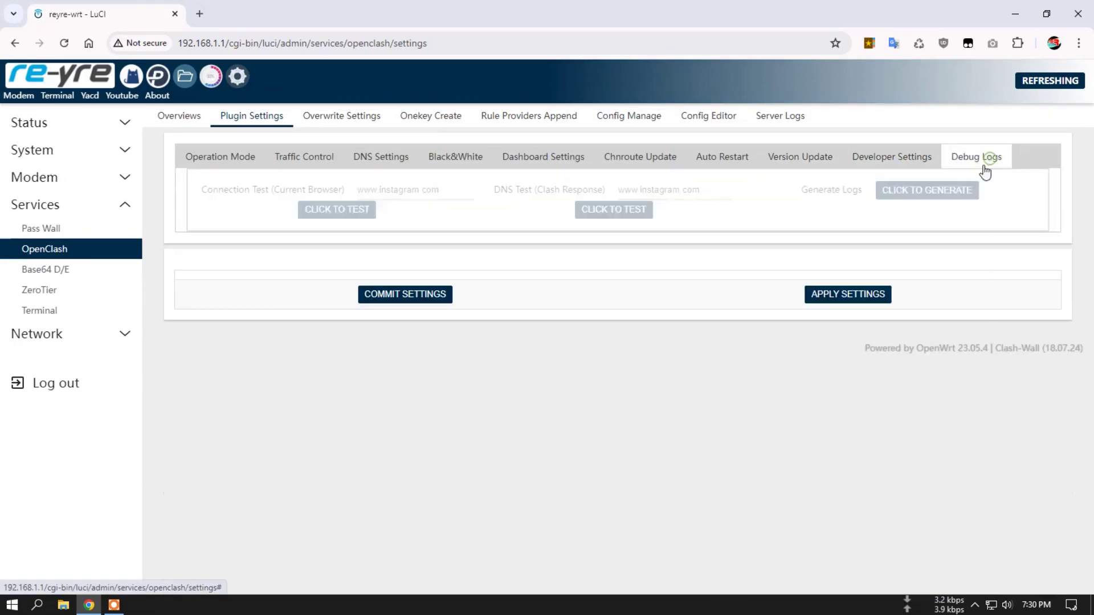
- Review OpenClash's Overwrite Settings, covering the General, DNS, Meta, Rules and Developer Settings sections
click(323, 118)
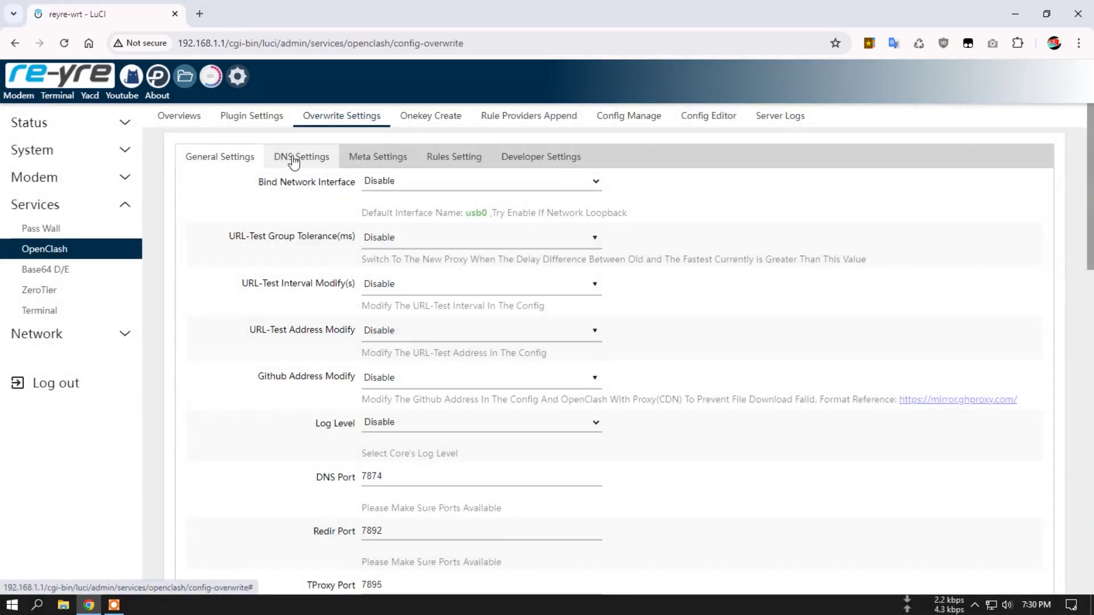
click(293, 162)
click(376, 159)
click(454, 161)
click(540, 163)
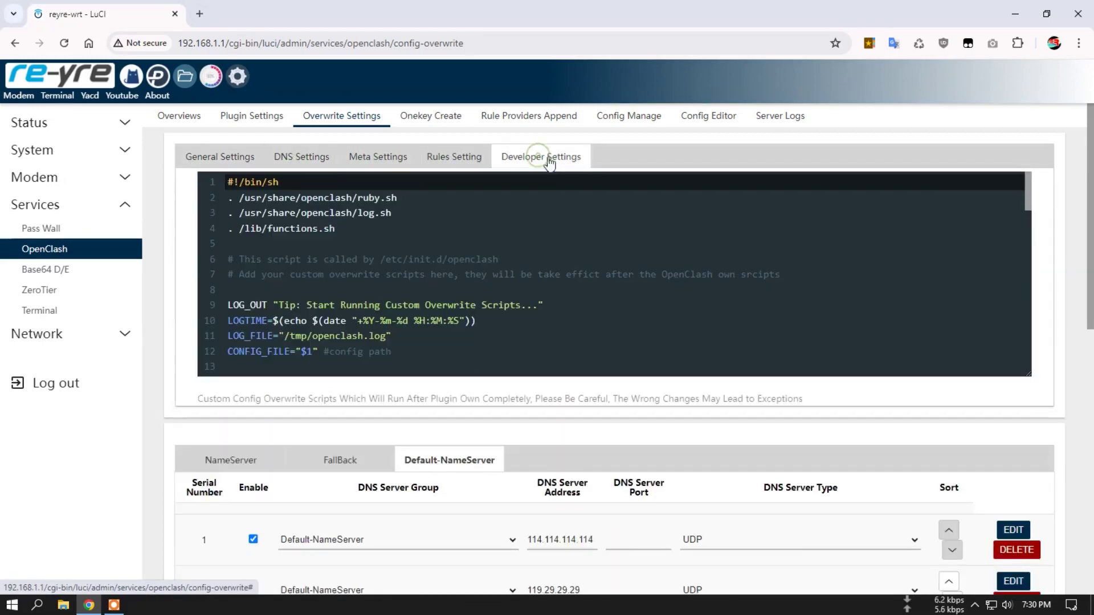
- Review OpenClash's Onekey Create, Rule Providers Append, Config Manage and Config Editor pages
click(453, 117)
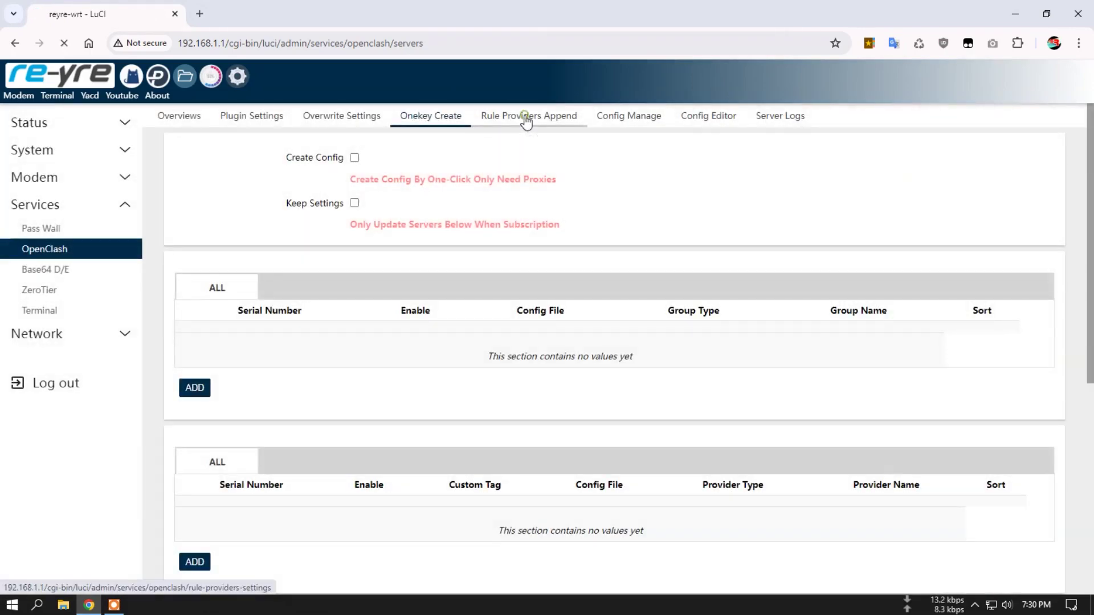
click(526, 120)
click(639, 118)
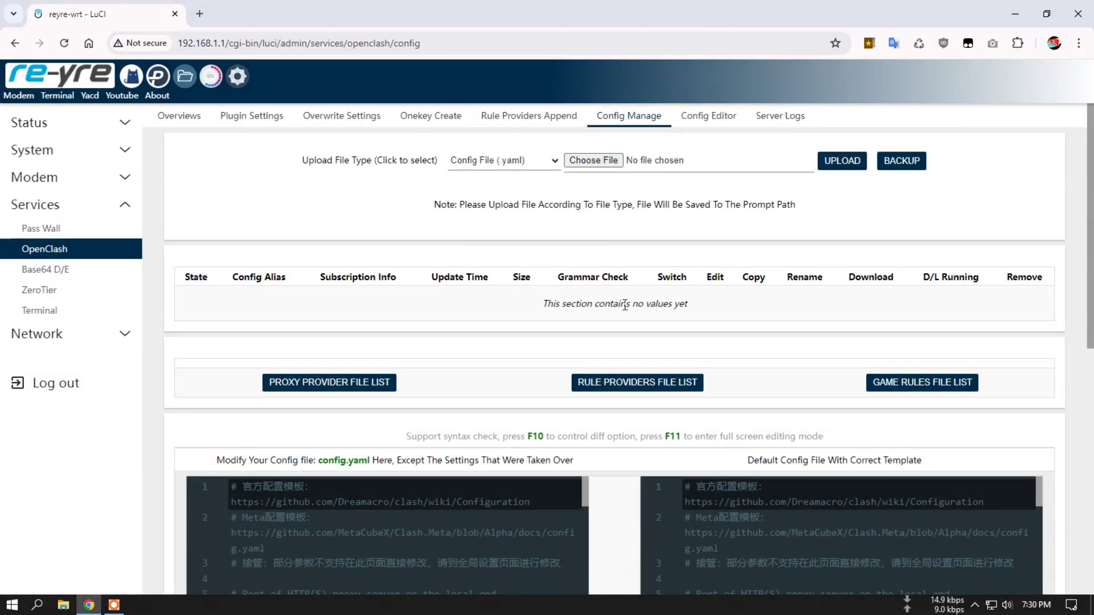
scroll(626, 321, down, 6)
scroll(626, 321, up, 6)
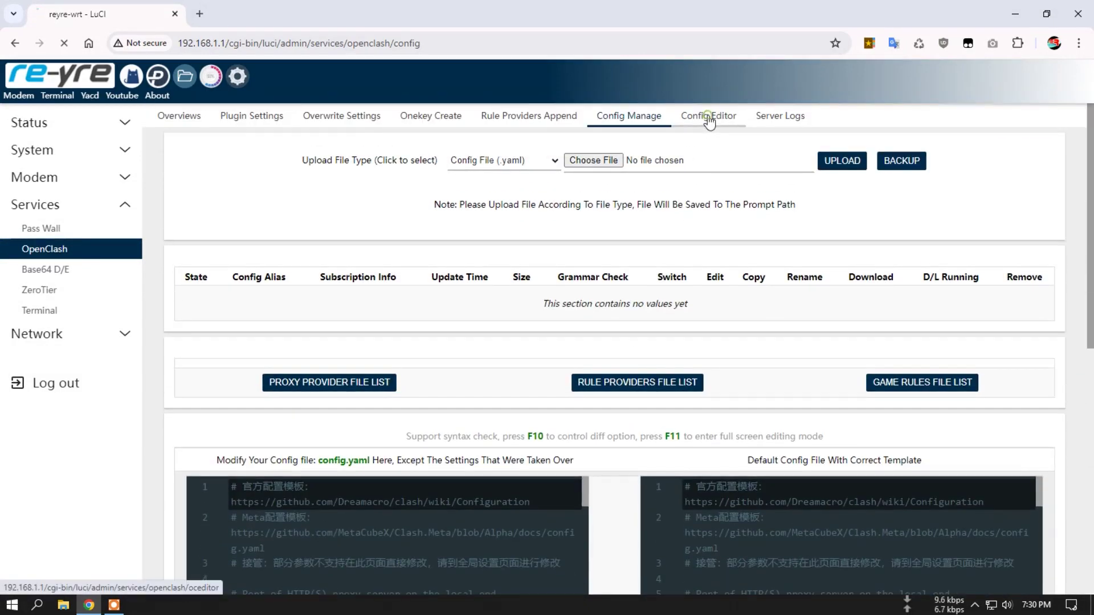
click(709, 121)
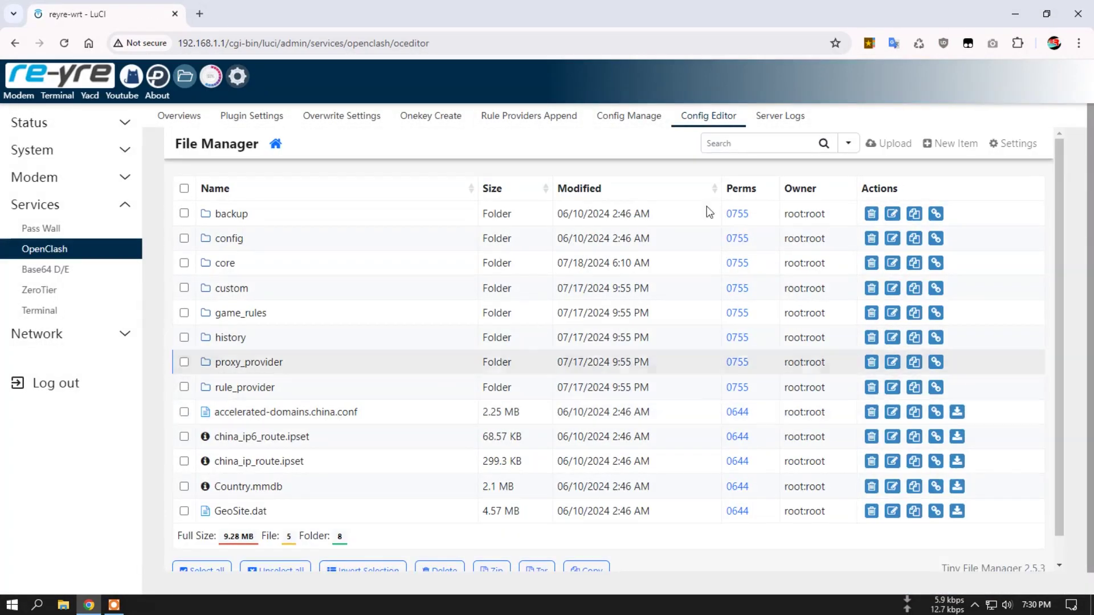
- Clean the OpenClash log in Server Logs
click(767, 126)
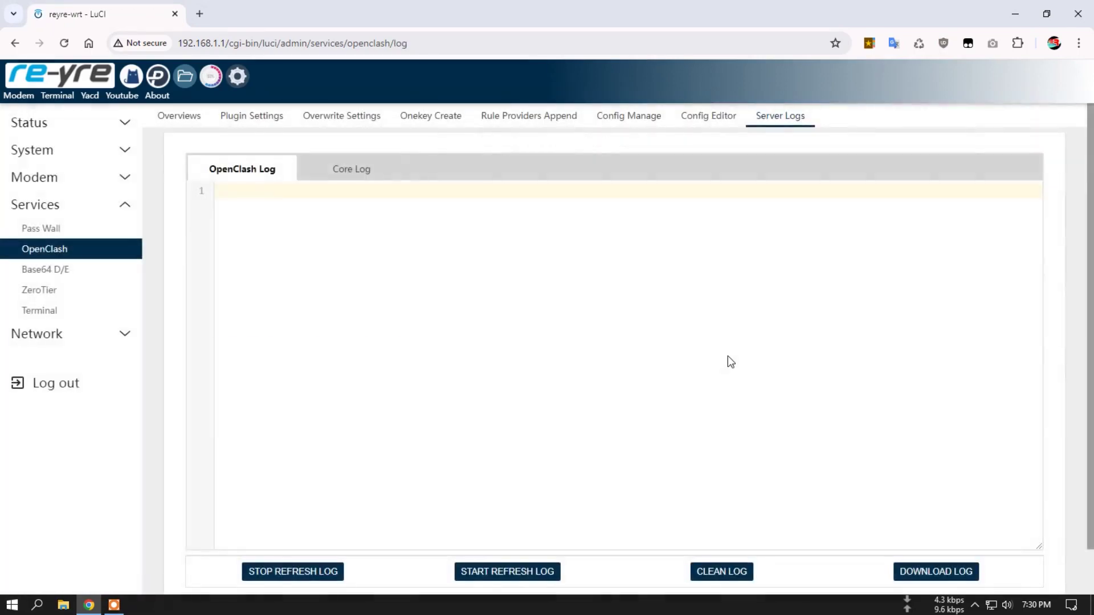
click(734, 574)
- Review the Base64 D/E service page, and ZeroTier's base settings and interface info
click(57, 270)
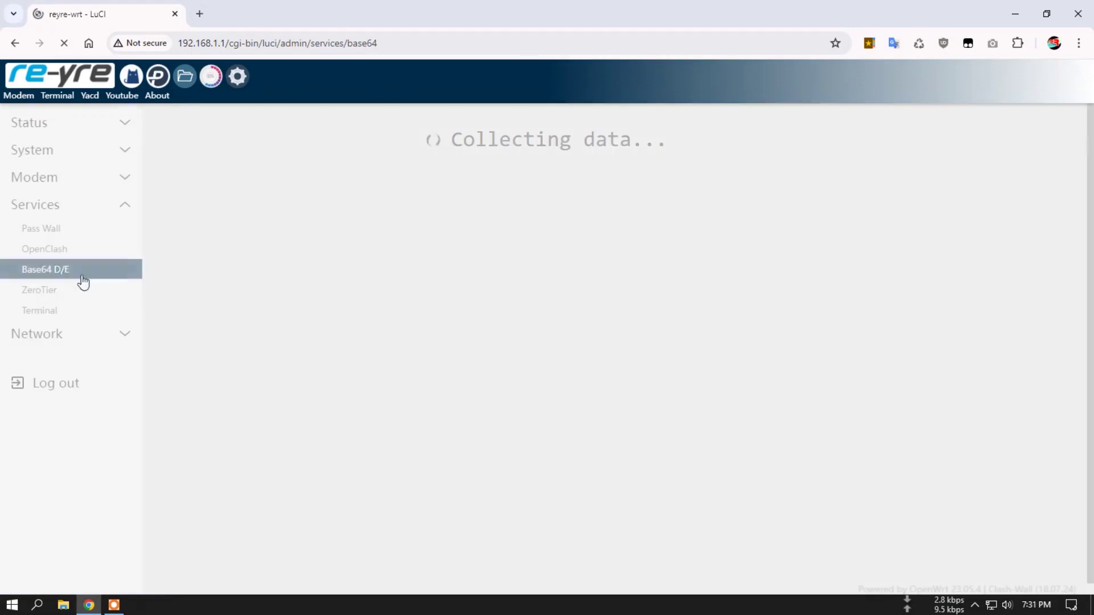
click(336, 223)
click(332, 250)
click(48, 296)
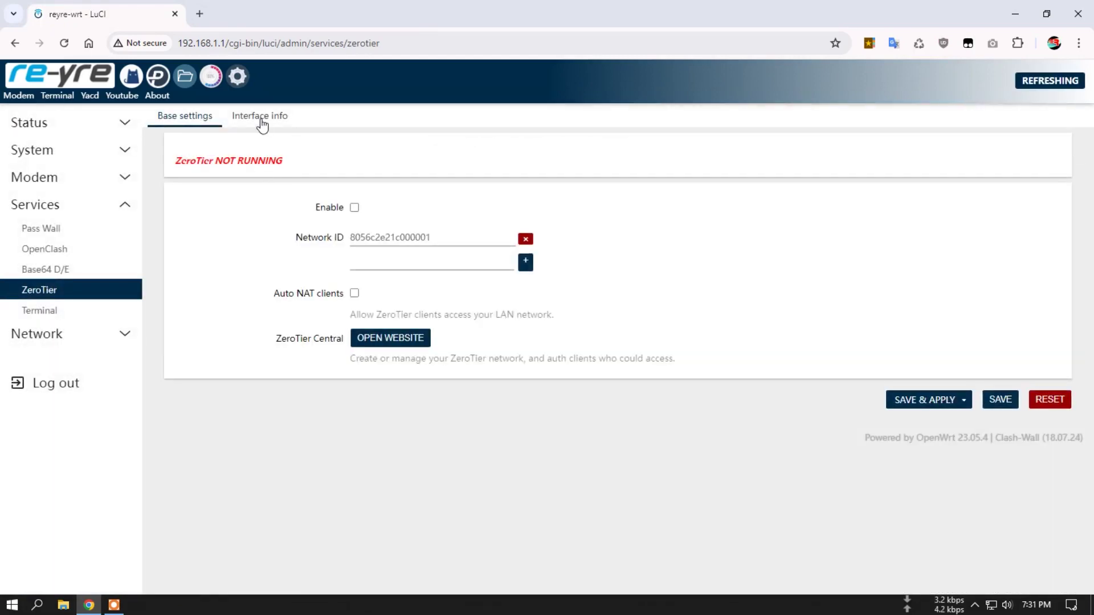
click(260, 118)
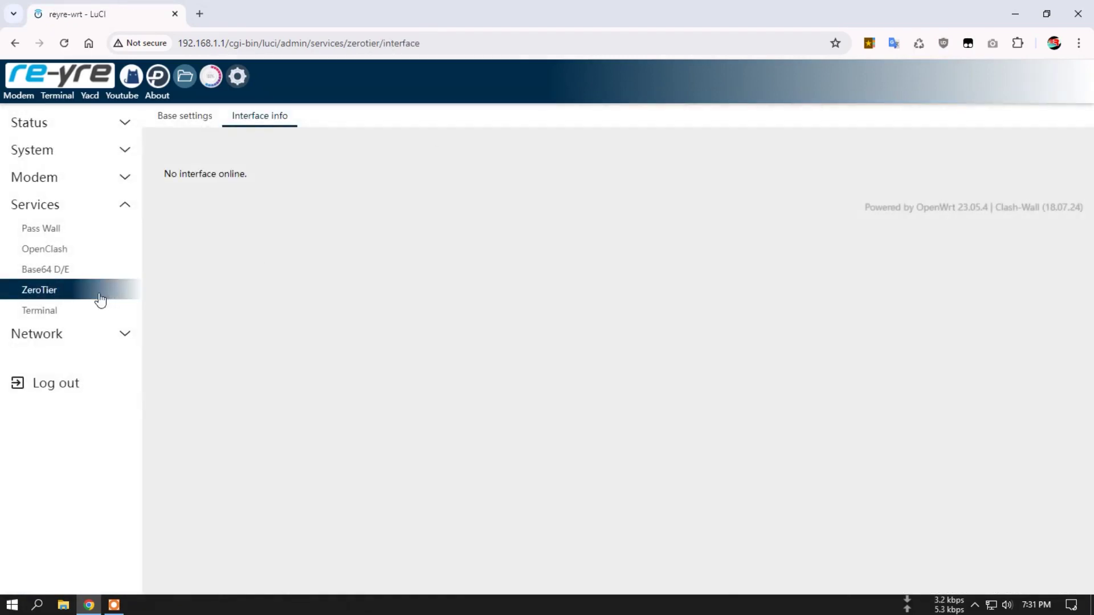
- Review the Terminal service and its ttyd instance configuration, leaving the terminal session when prompted, and return to the terminal
click(66, 311)
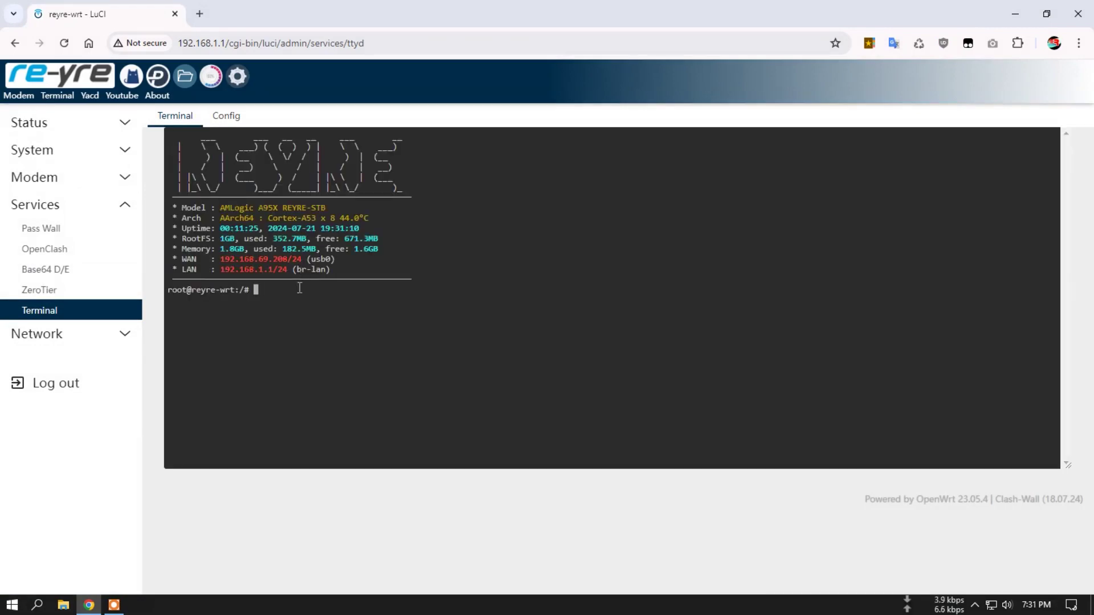
text(d)
click(400, 224)
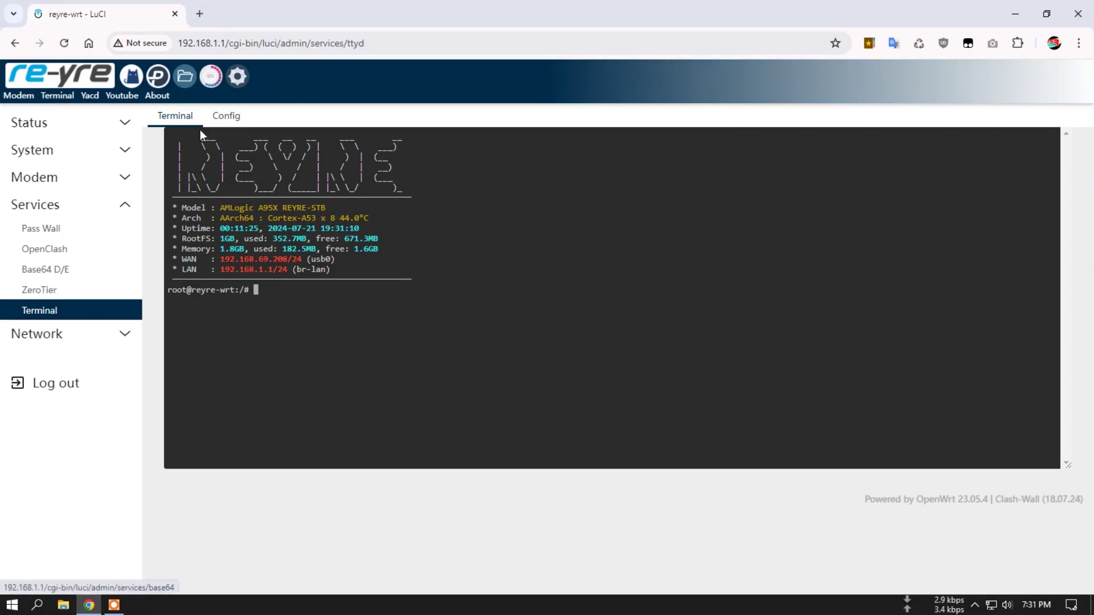
click(222, 118)
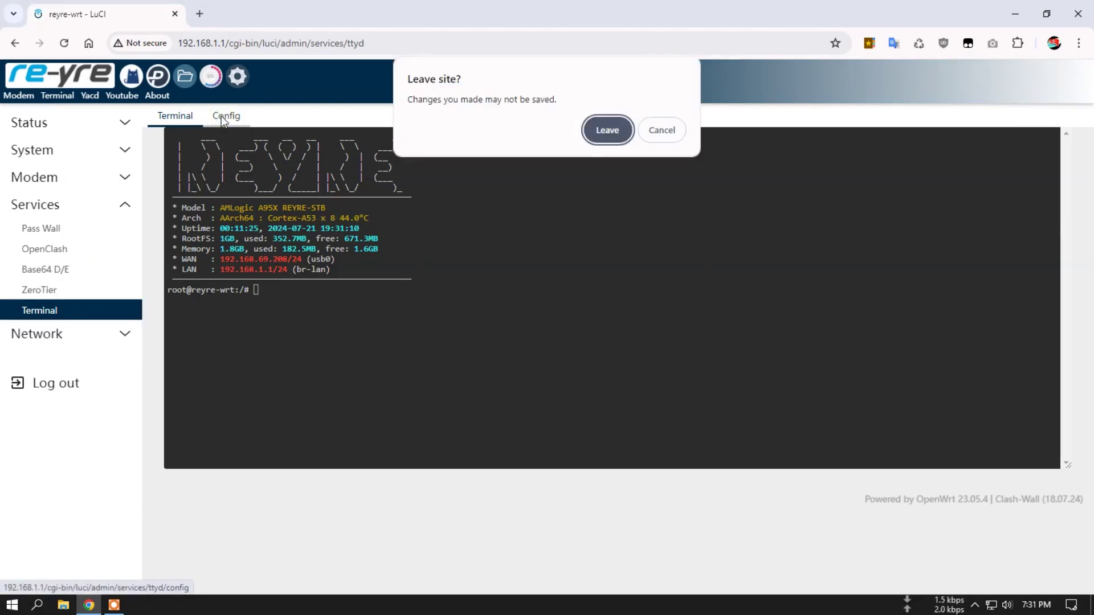
click(608, 131)
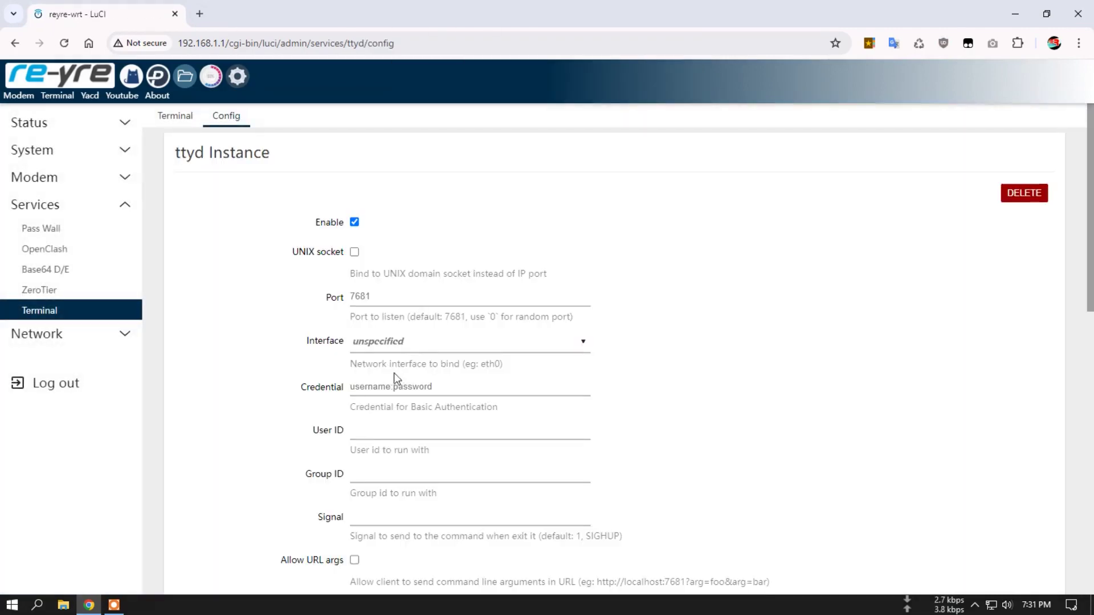
scroll(376, 413, down, 10)
scroll(376, 414, up, 10)
click(175, 117)
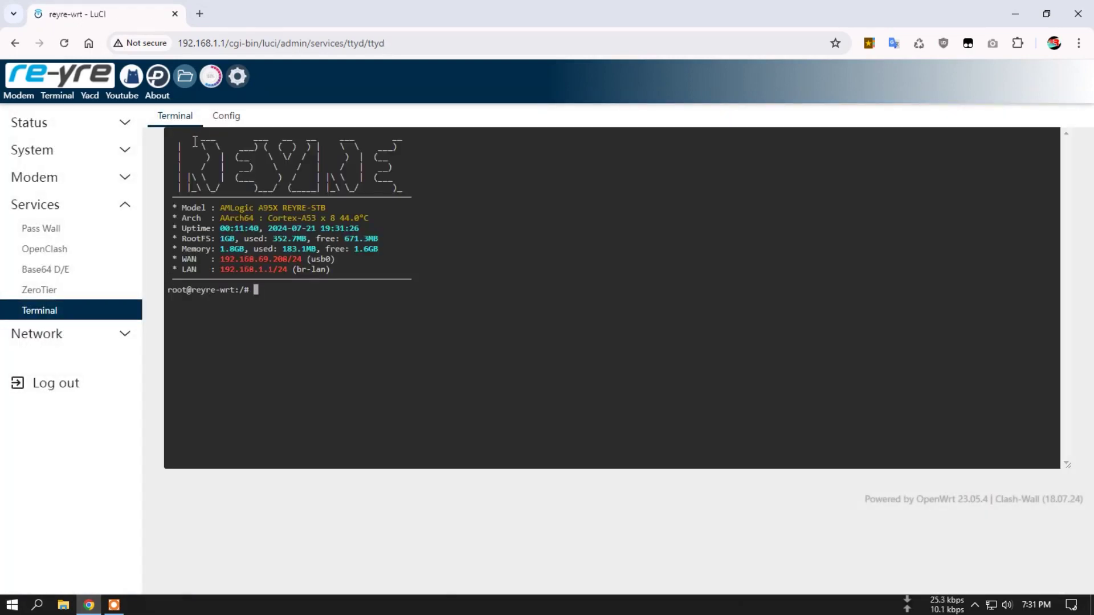
- Review the network Interfaces page, including its Devices and Global network options
click(74, 335)
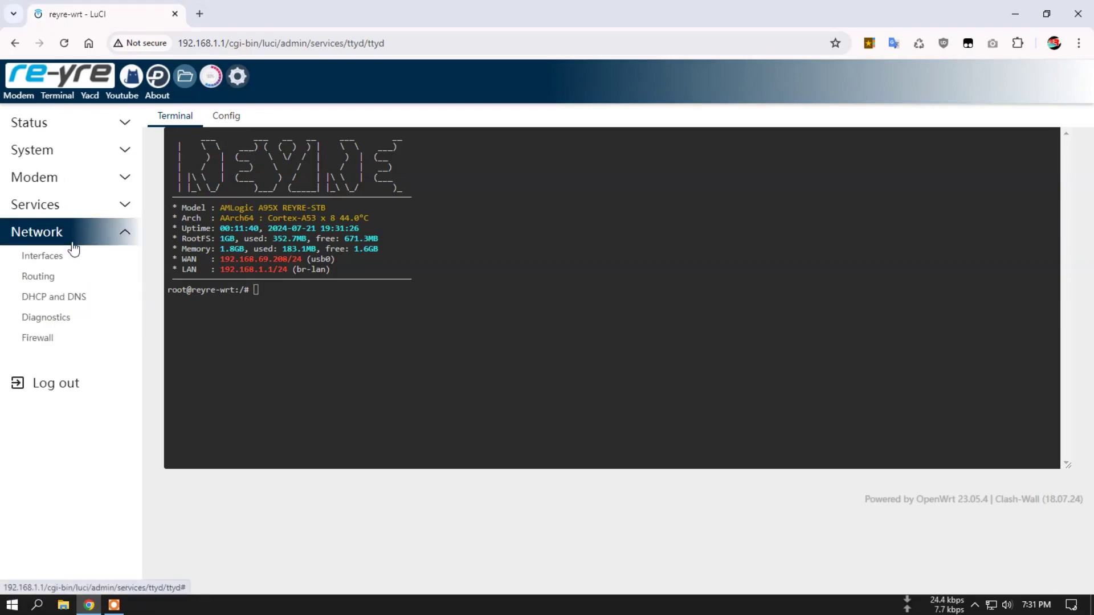
click(71, 255)
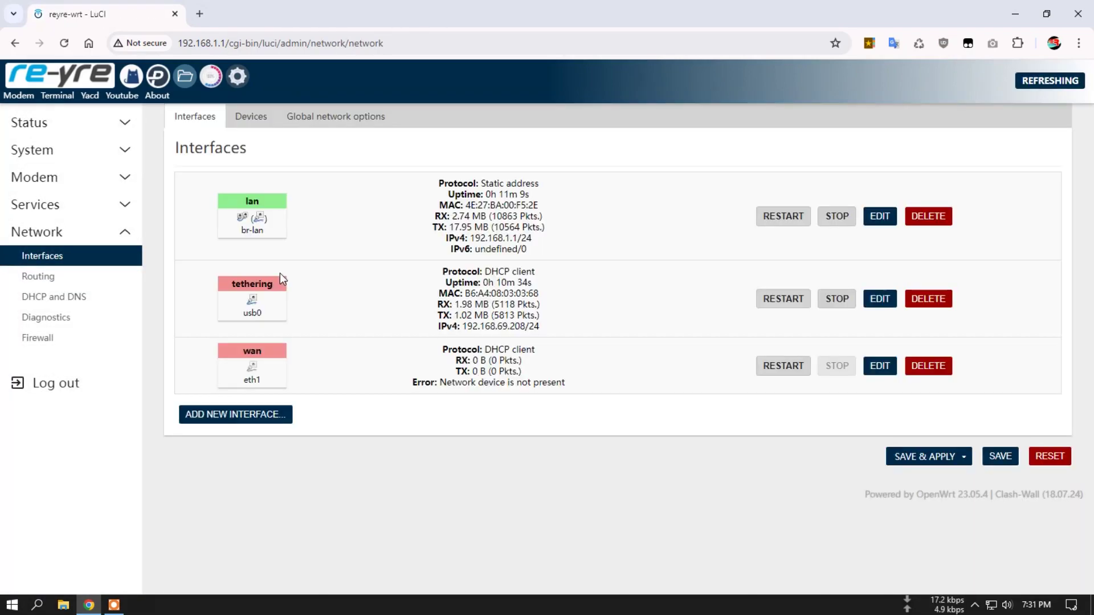
click(245, 119)
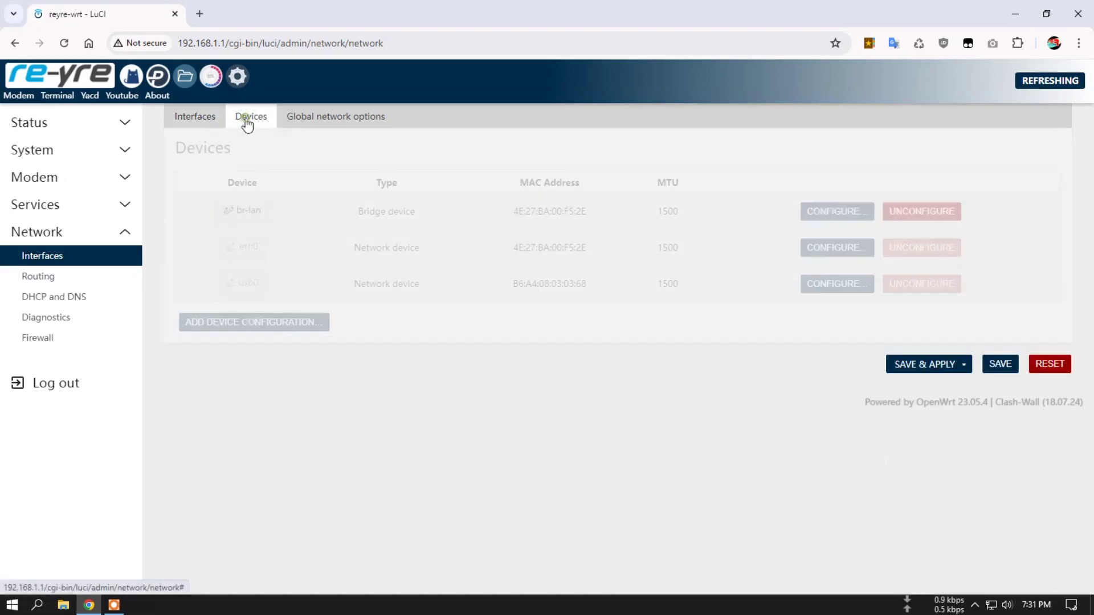
click(328, 119)
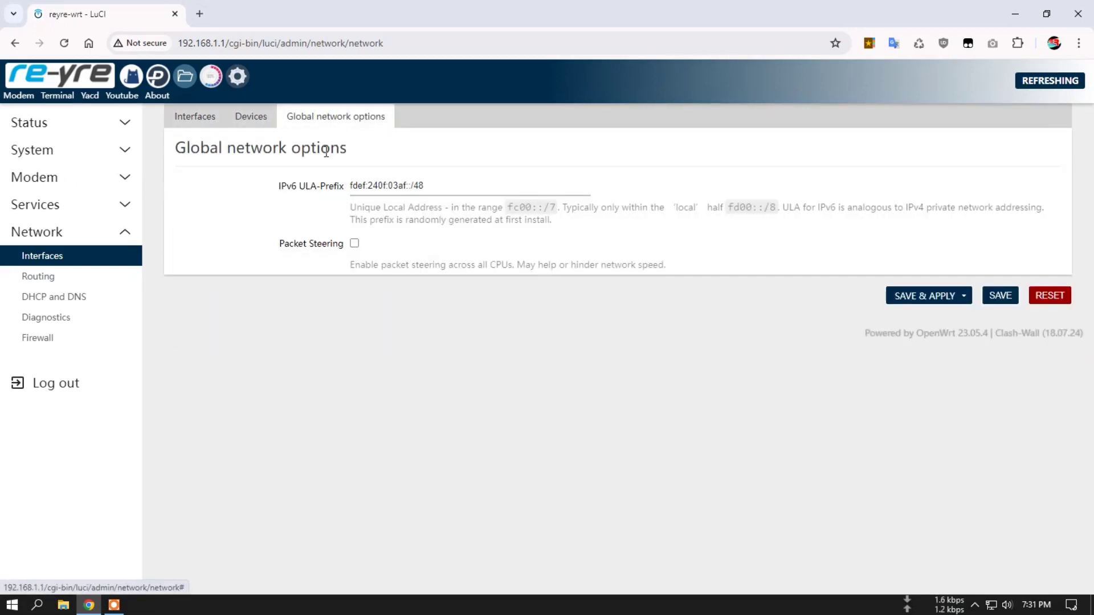
- Review the network Routing page's static IPv4 and IPv6 routes and its IPv4 and IPv6 rules
click(62, 276)
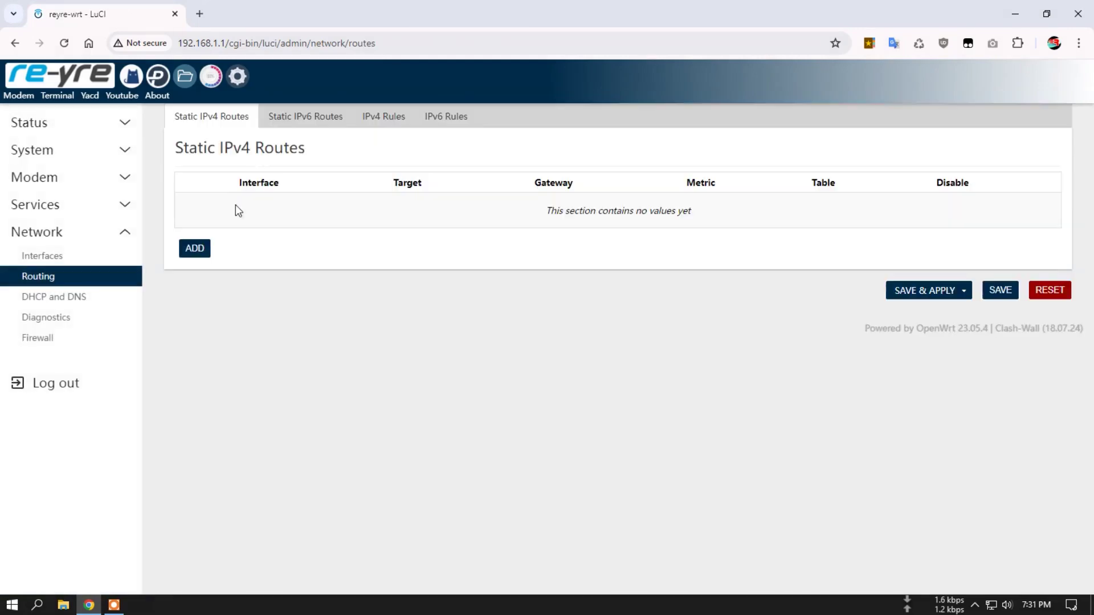
click(285, 117)
click(365, 118)
click(440, 120)
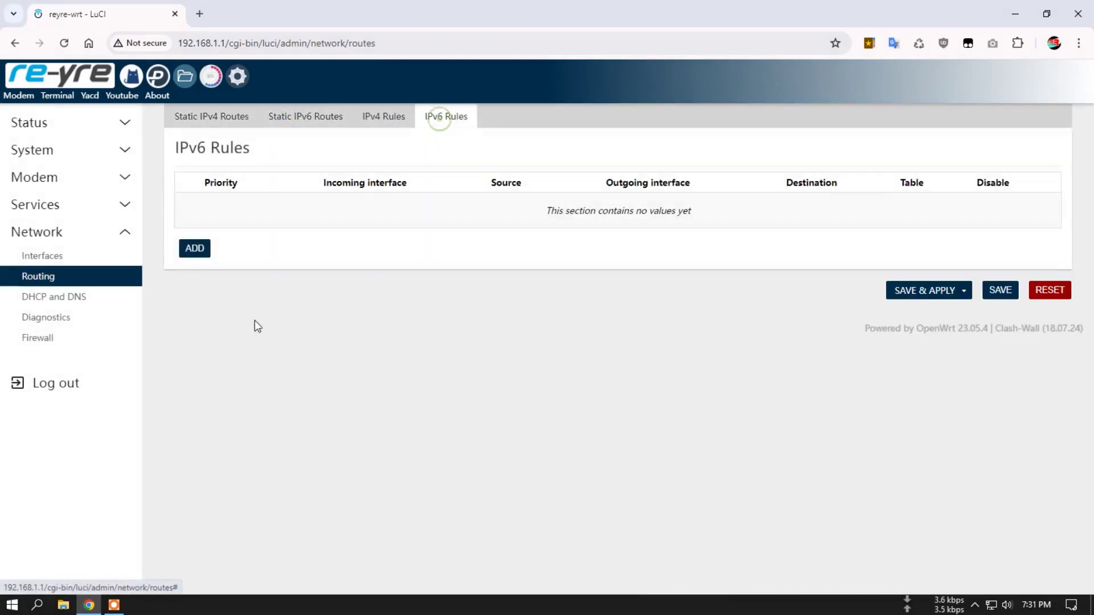
- Review the DHCP and DNS settings from General through Resolv & Hosts Files, including the DNS forwards
click(67, 297)
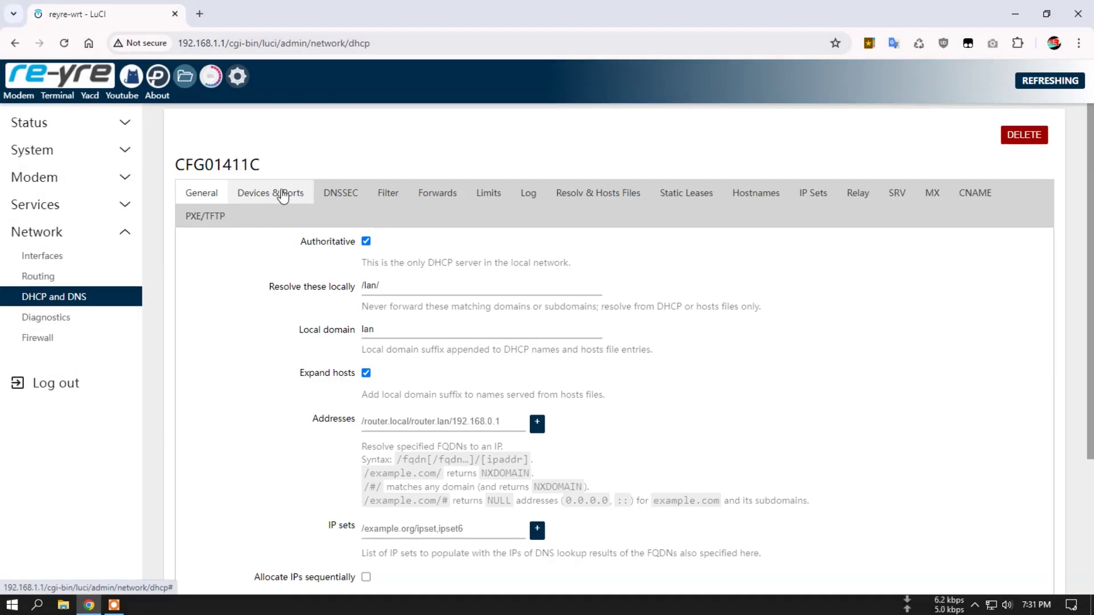
click(283, 195)
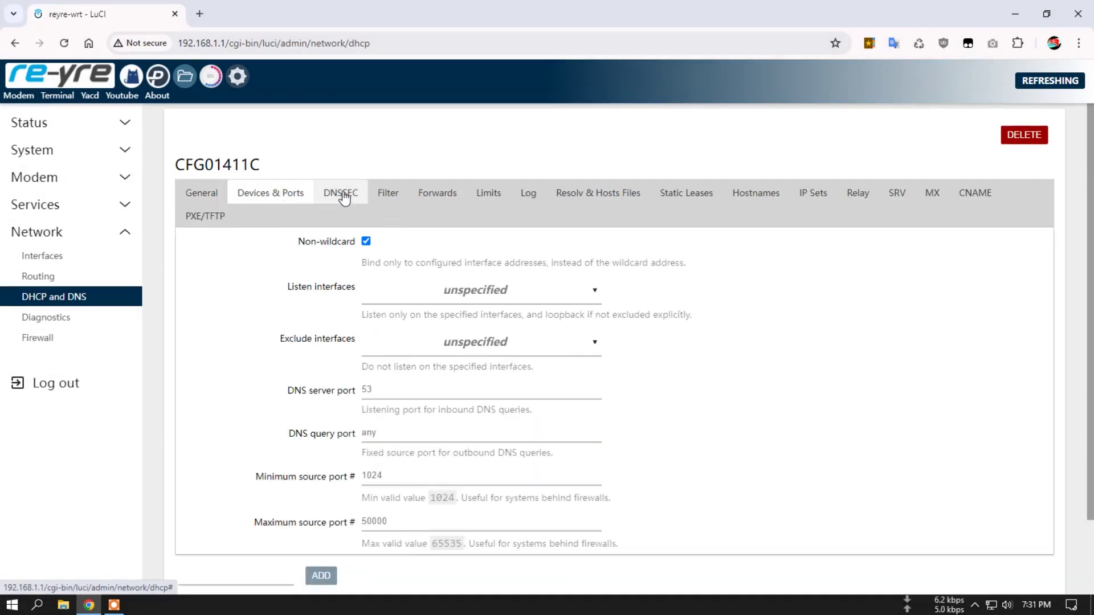
click(341, 194)
click(389, 193)
click(430, 190)
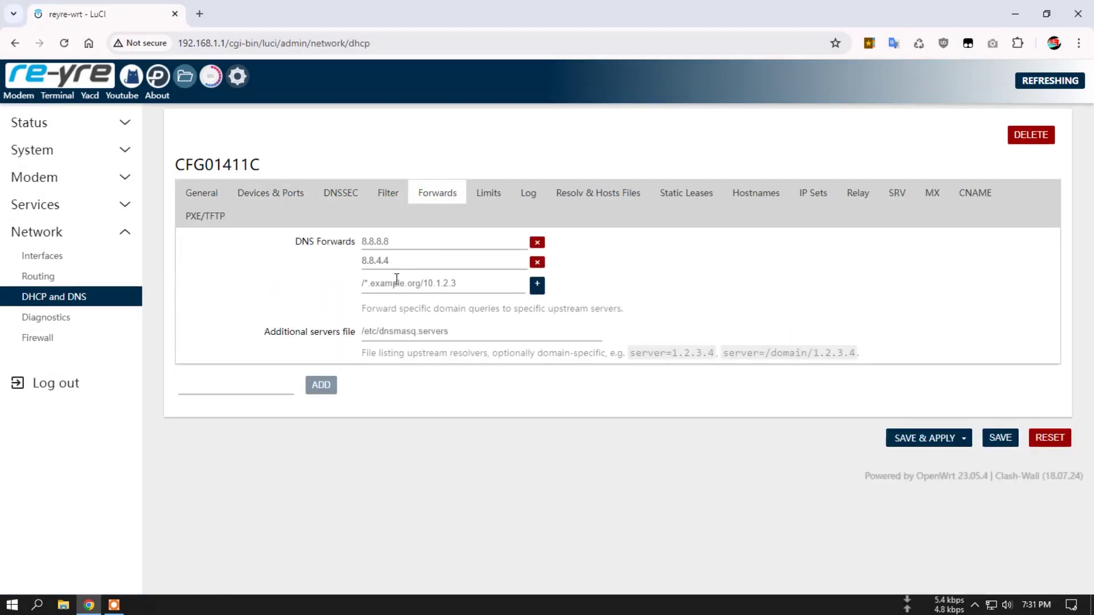
click(485, 199)
click(528, 195)
click(592, 197)
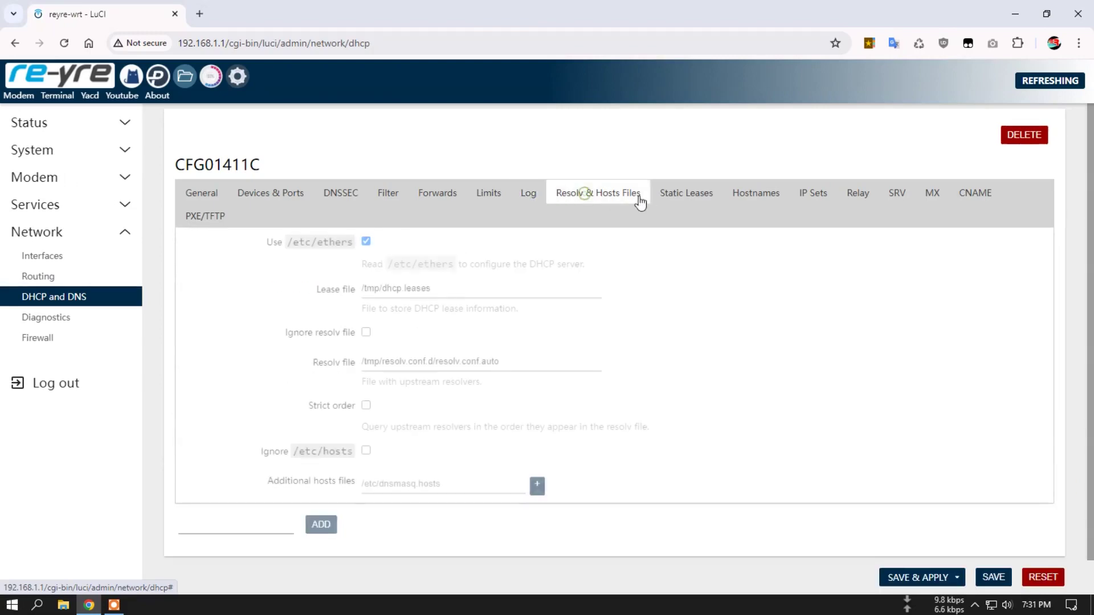
- Review the DHCP and DNS settings from Static Leases through PXE/TFTP, and open the network Diagnostics page
click(706, 196)
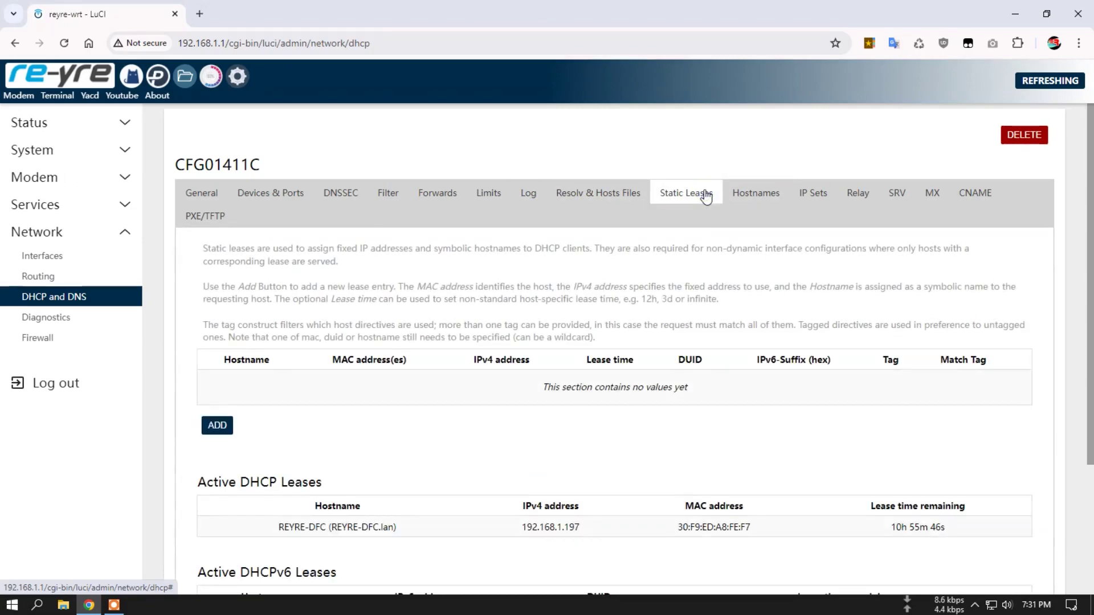
scroll(712, 310, down, 3)
scroll(715, 313, up, 3)
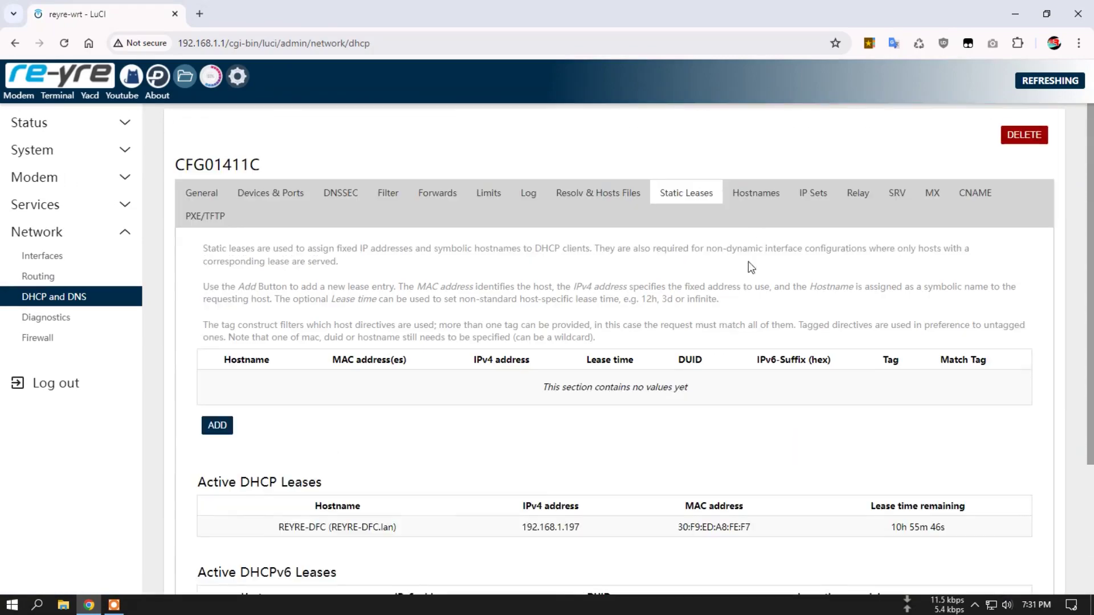
click(766, 194)
click(828, 199)
click(859, 204)
click(901, 202)
click(937, 200)
click(971, 194)
click(204, 218)
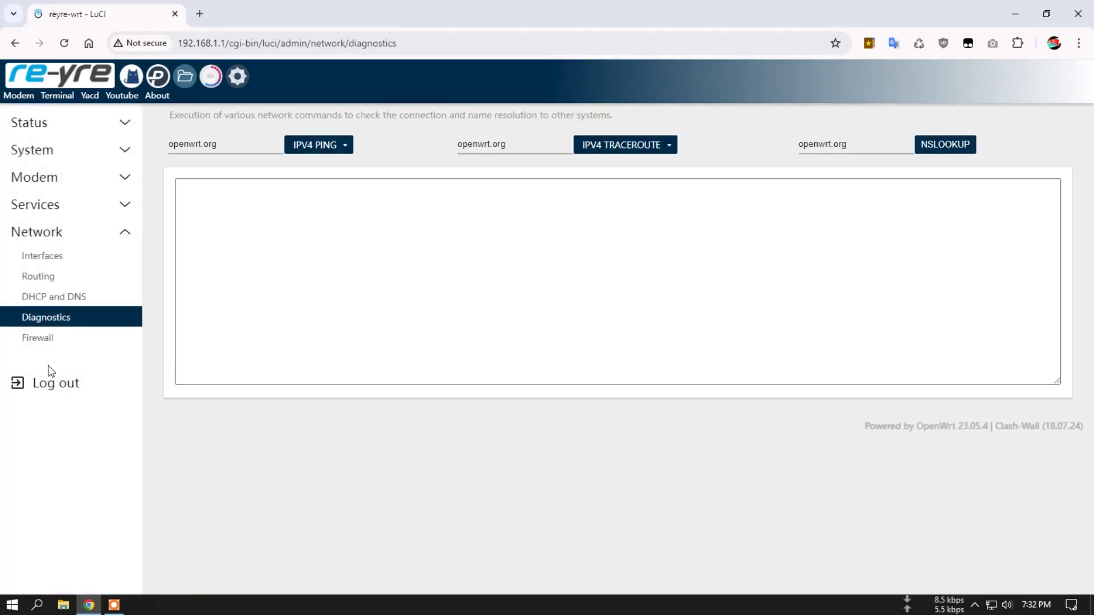
- Review the Firewall's General Settings and zones, Port Forwards, Traffic Rules and NAT Rules
click(48, 342)
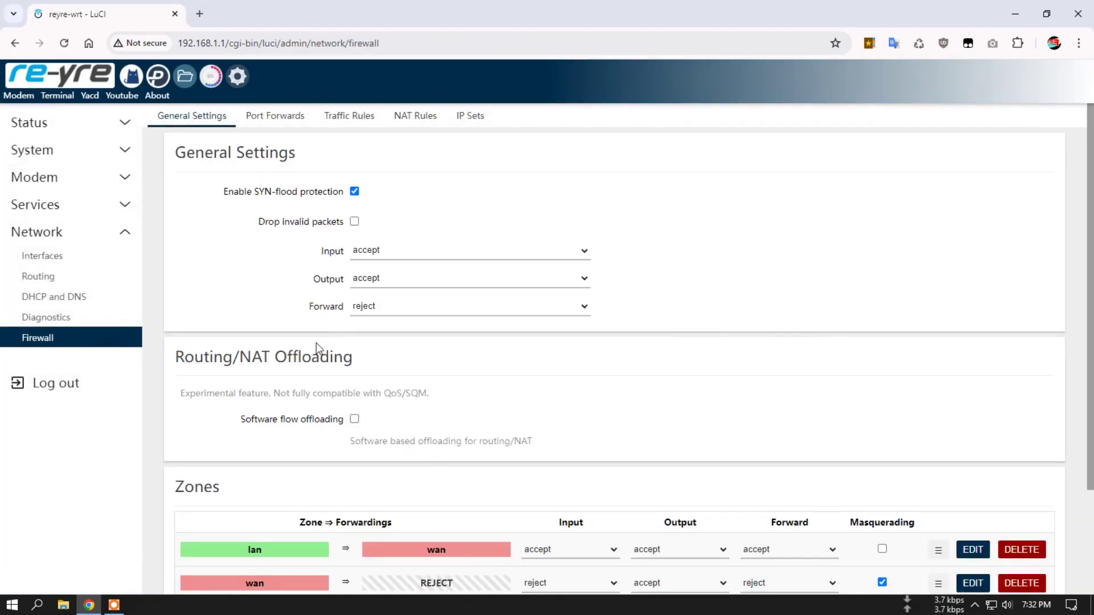
scroll(318, 347, down, 2)
scroll(318, 351, up, 1)
scroll(313, 239, up, 1)
click(274, 119)
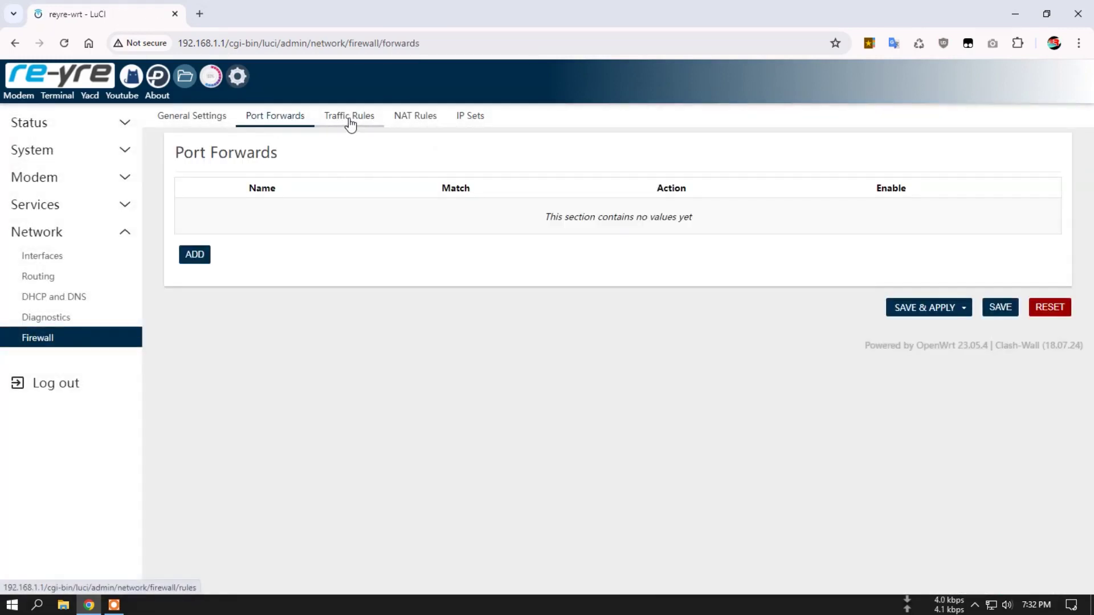
click(350, 123)
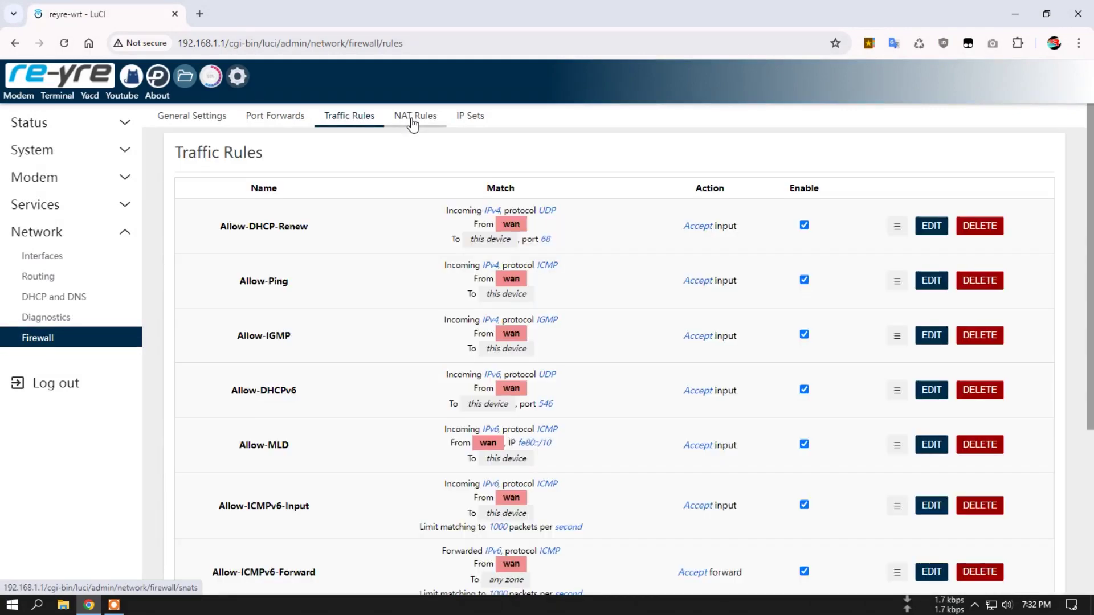
scroll(404, 281, down, 5)
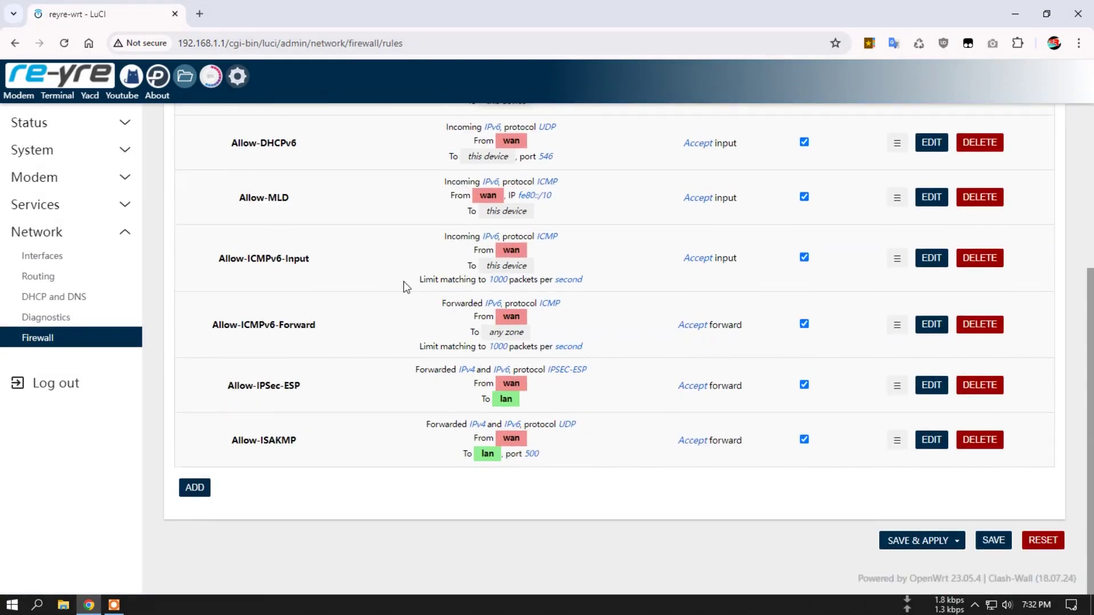
scroll(403, 281, up, 5)
click(416, 121)
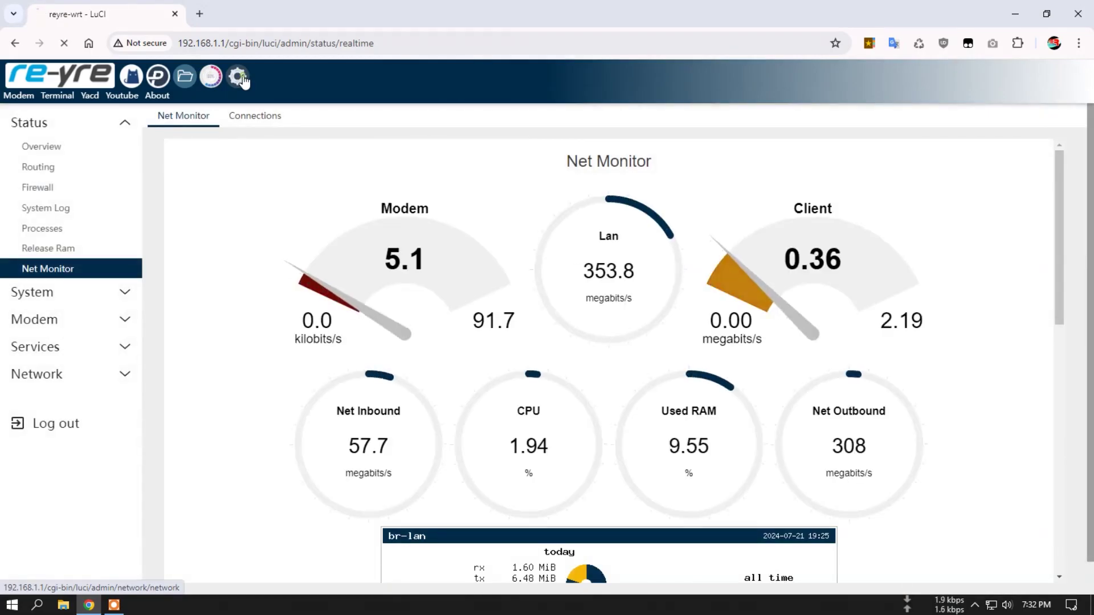
- Check the header shortcuts to network interfaces, Terminal and About, read the About page, and return to the status overview
click(239, 78)
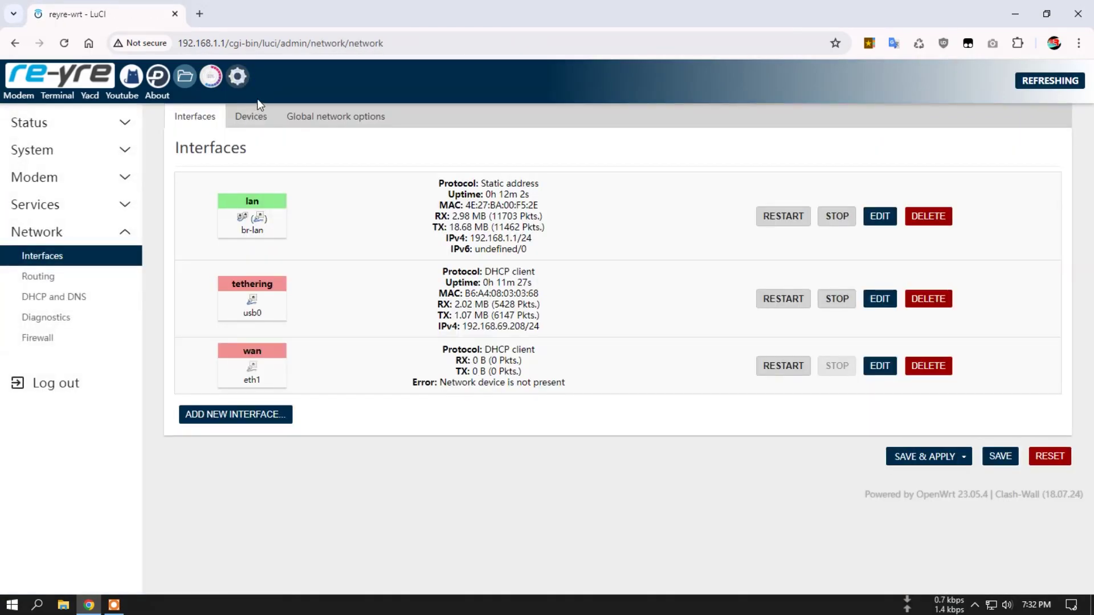
click(56, 95)
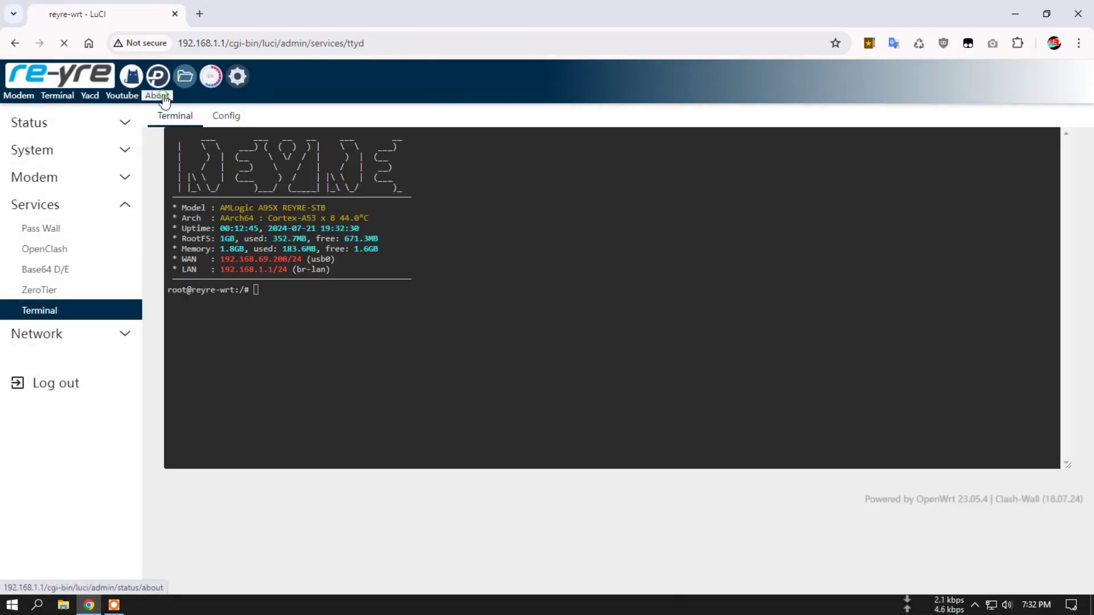
click(162, 97)
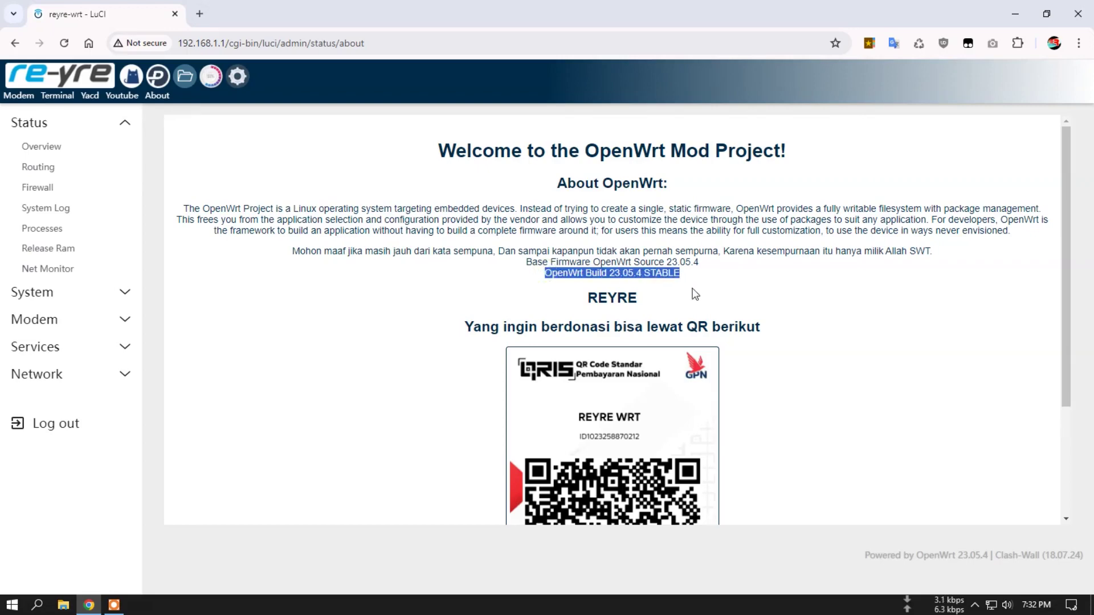
scroll(486, 325, down, 3)
scroll(437, 336, up, 3)
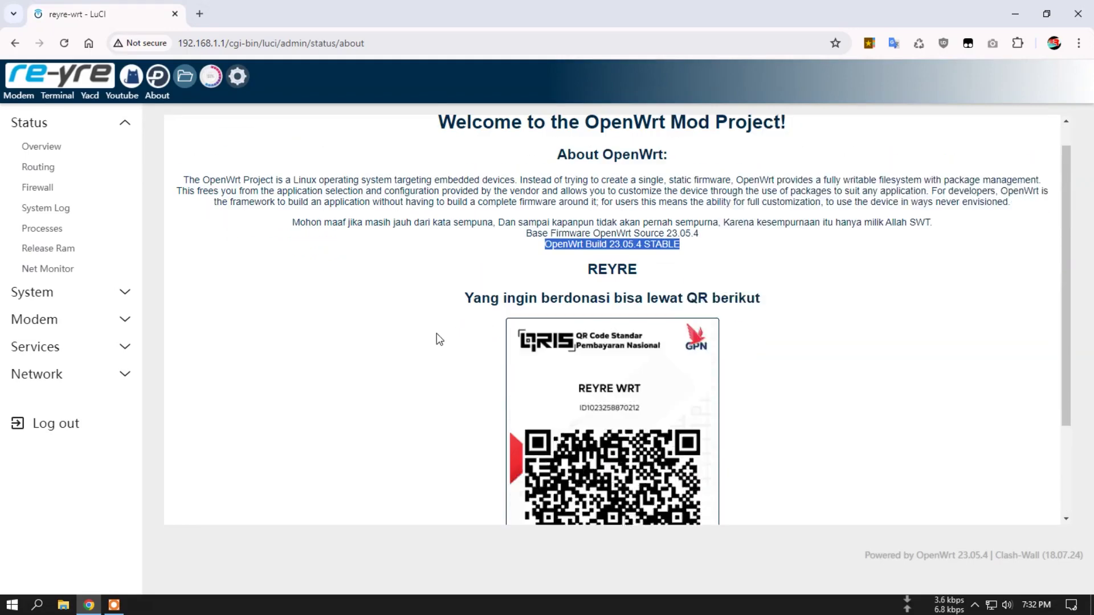
click(67, 76)
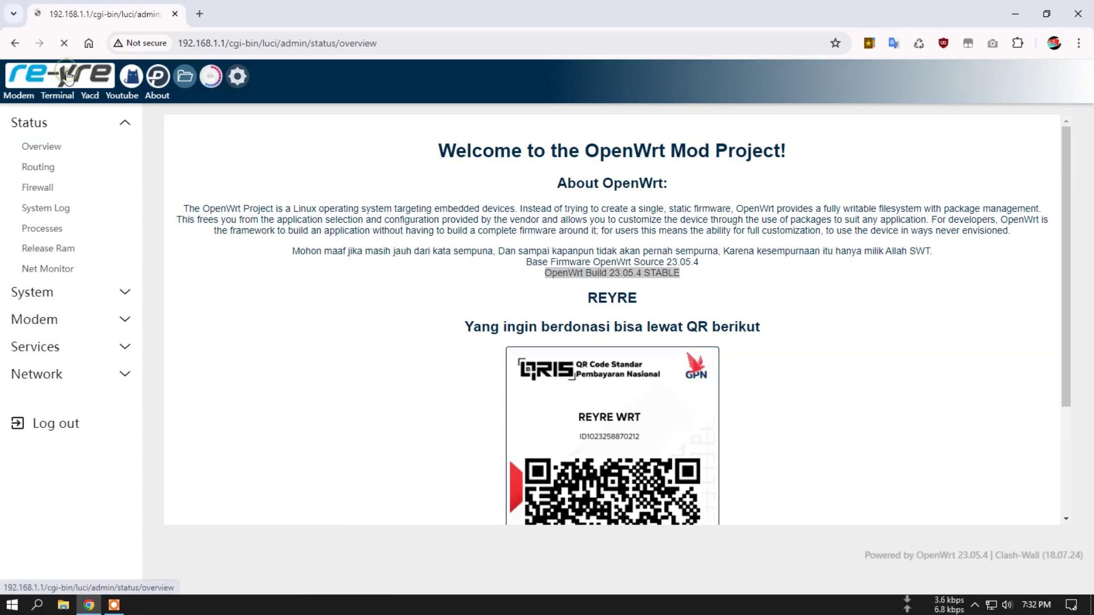